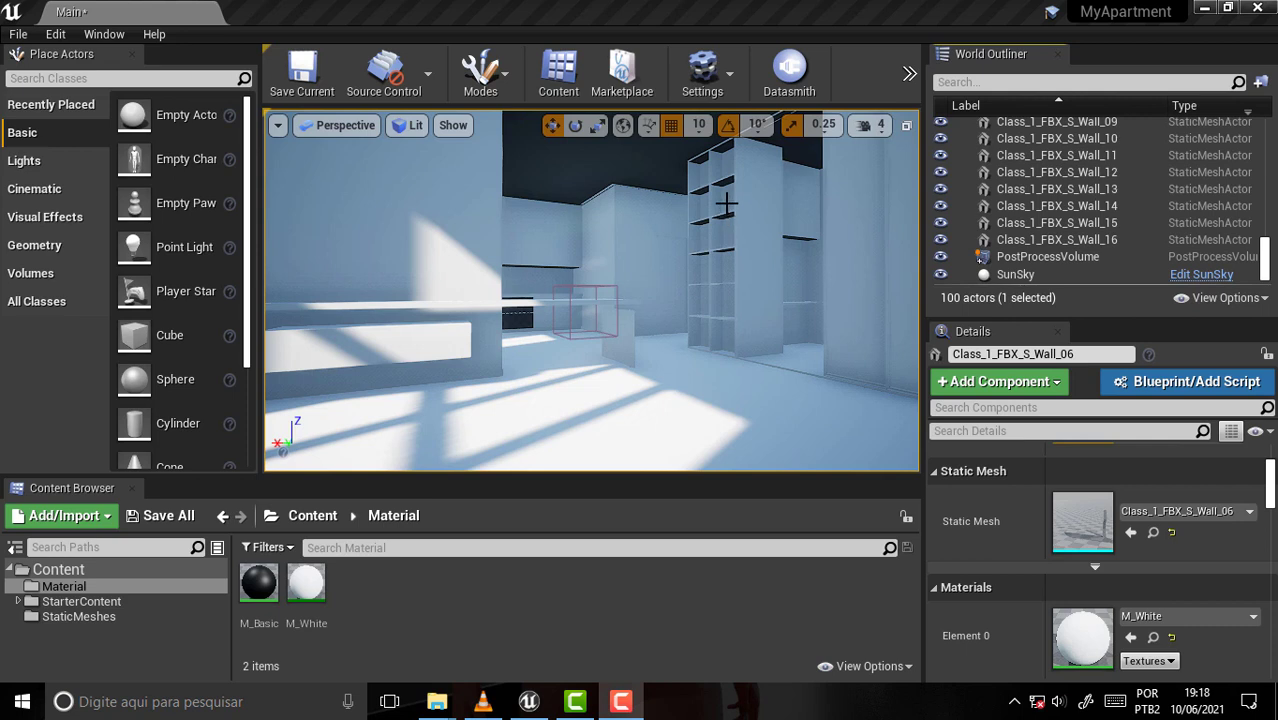
# Step: Frame the selected wall and turn the view toward the window
pyautogui.press('f')
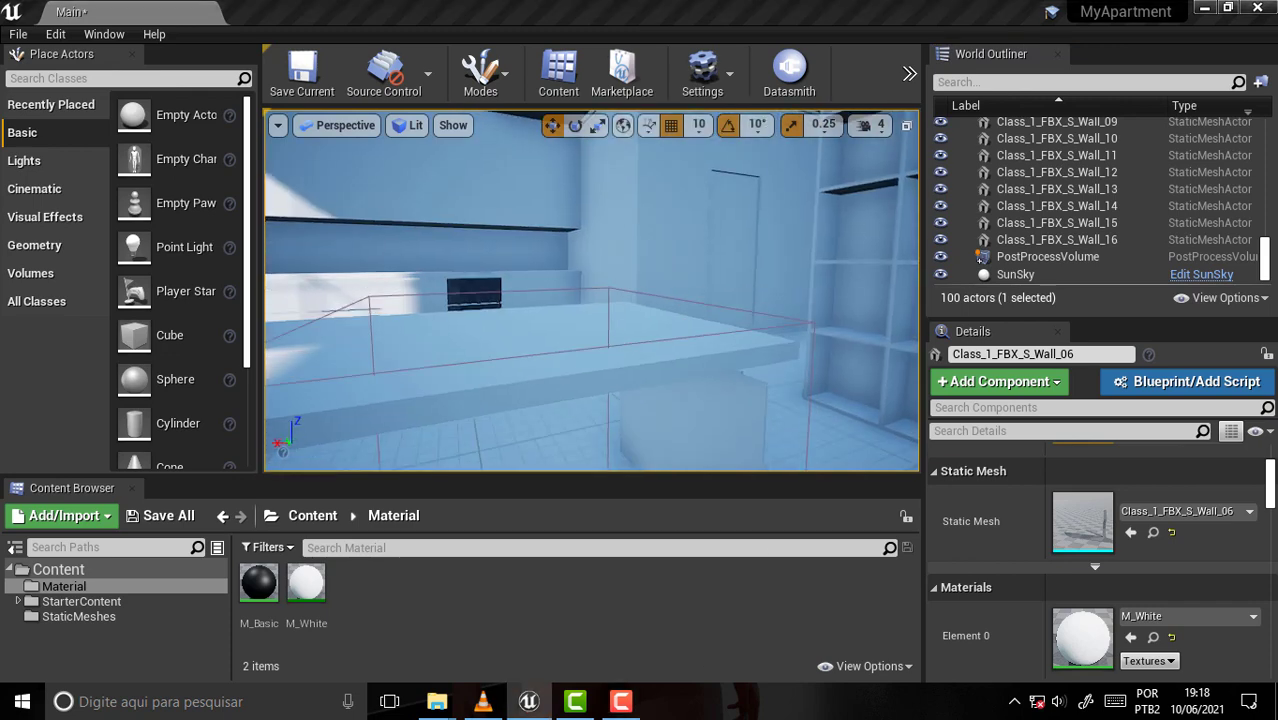
pyautogui.scroll(5, 705, 235)
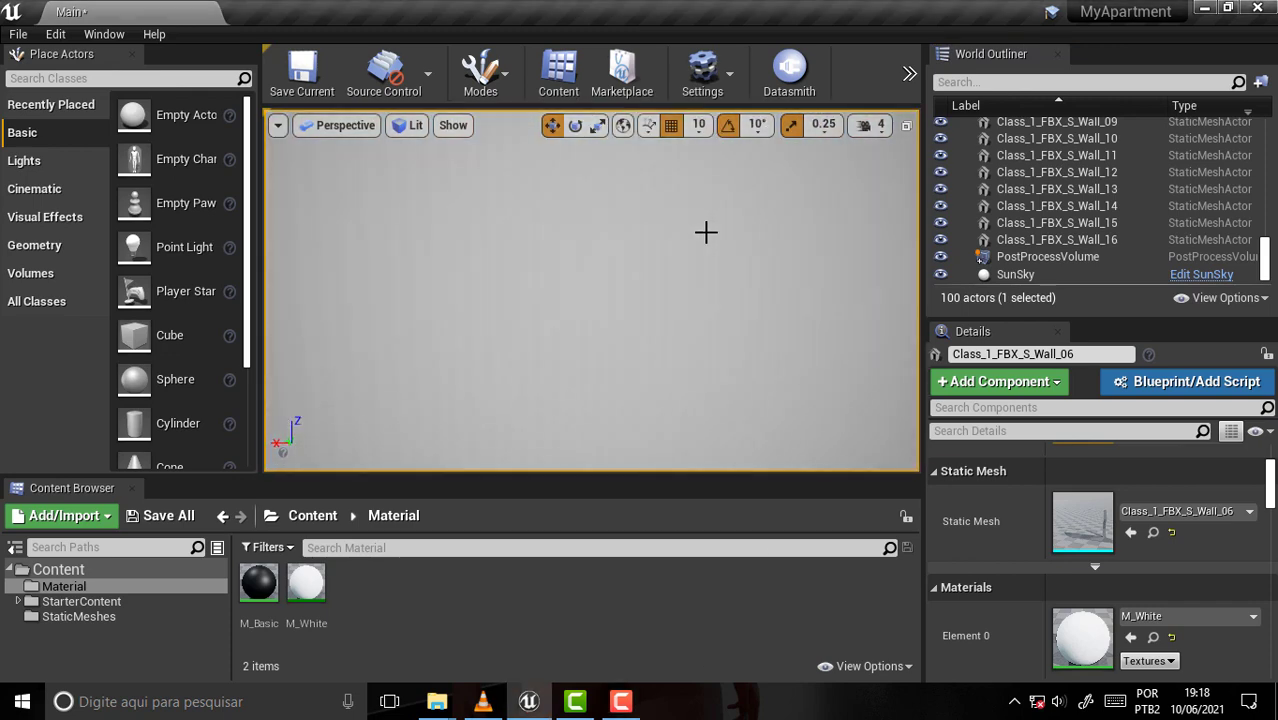
pyautogui.scroll(-5, 704, 231)
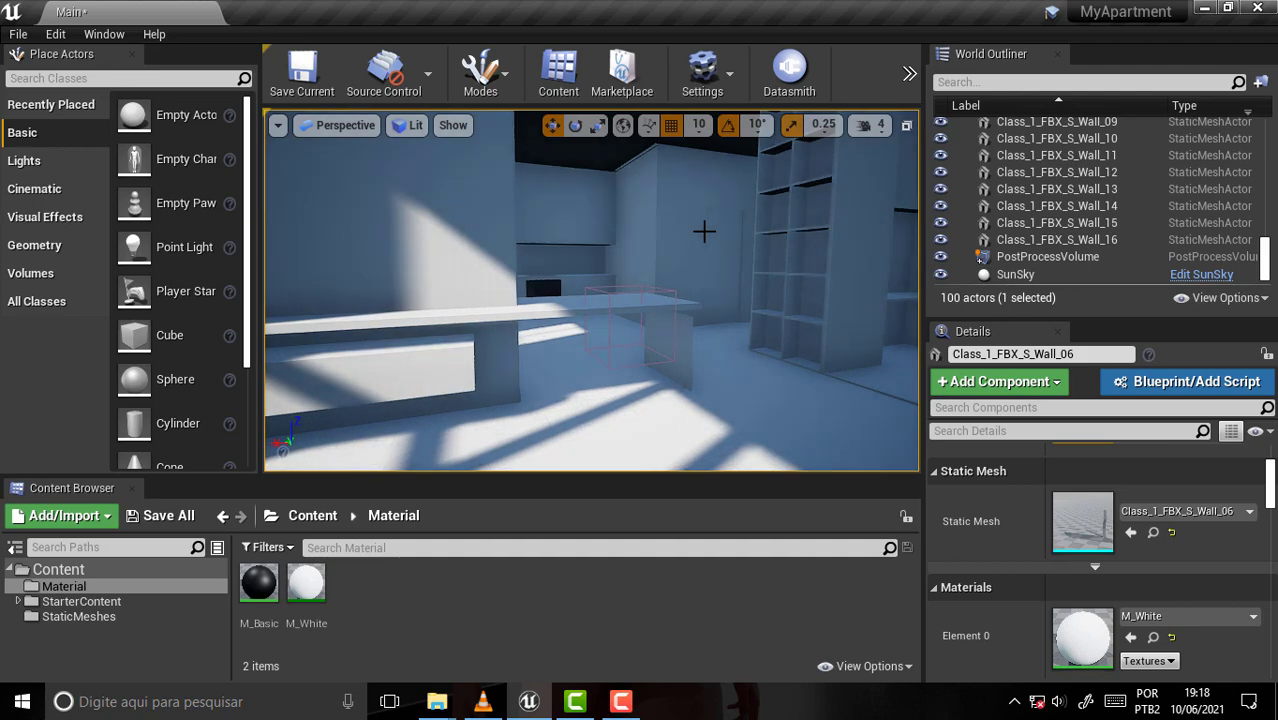
pyautogui.scroll(-2, 704, 231)
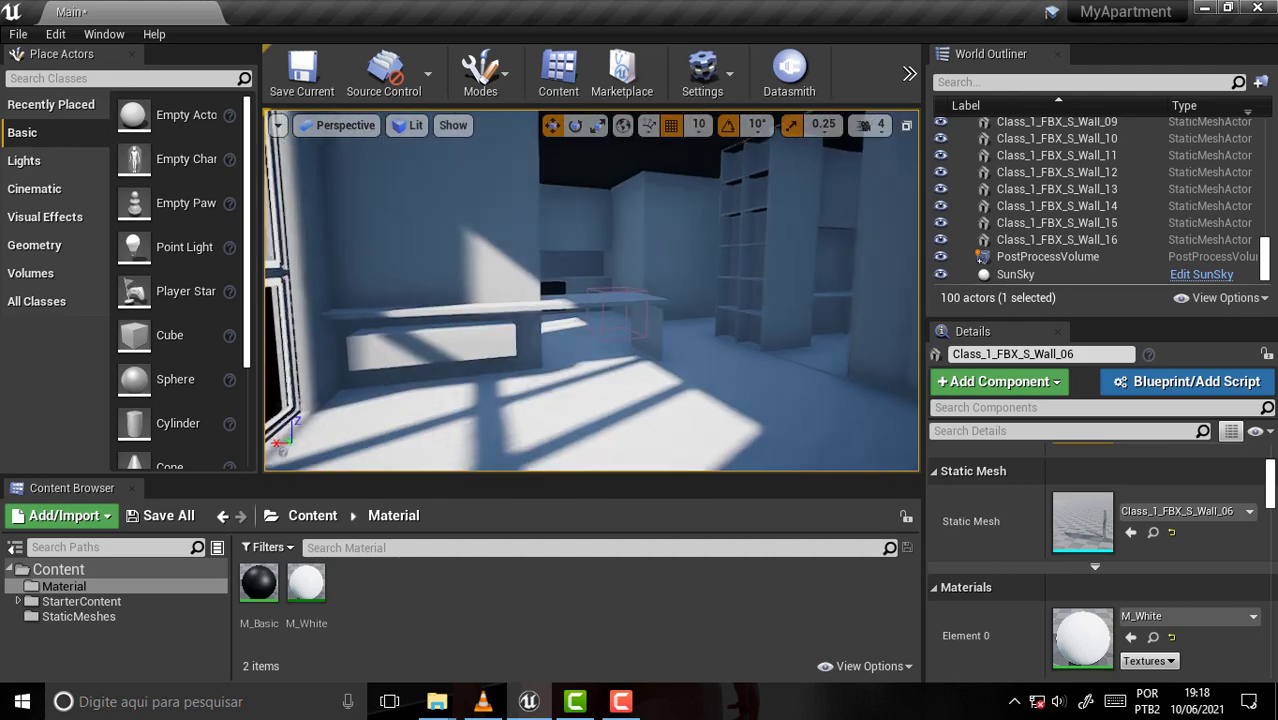
pyautogui.moveTo(704, 231)
pyautogui.mouseDown(button='right')
pyautogui.moveTo(604, 231)
pyautogui.moveTo(704, 231)
pyautogui.mouseUp(button='right')
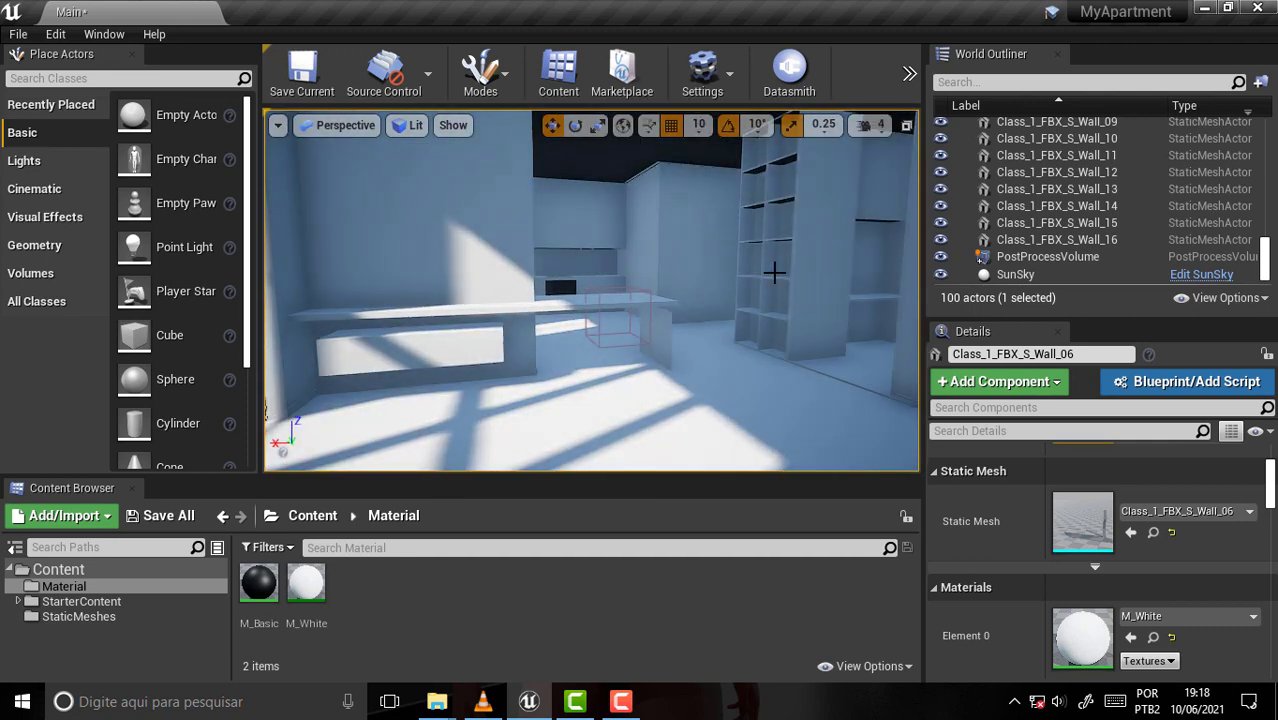
# Step: After checking the tutorial, select the Floor_2 piece beneath the counter and remove it from view
pyautogui.click(481, 703)
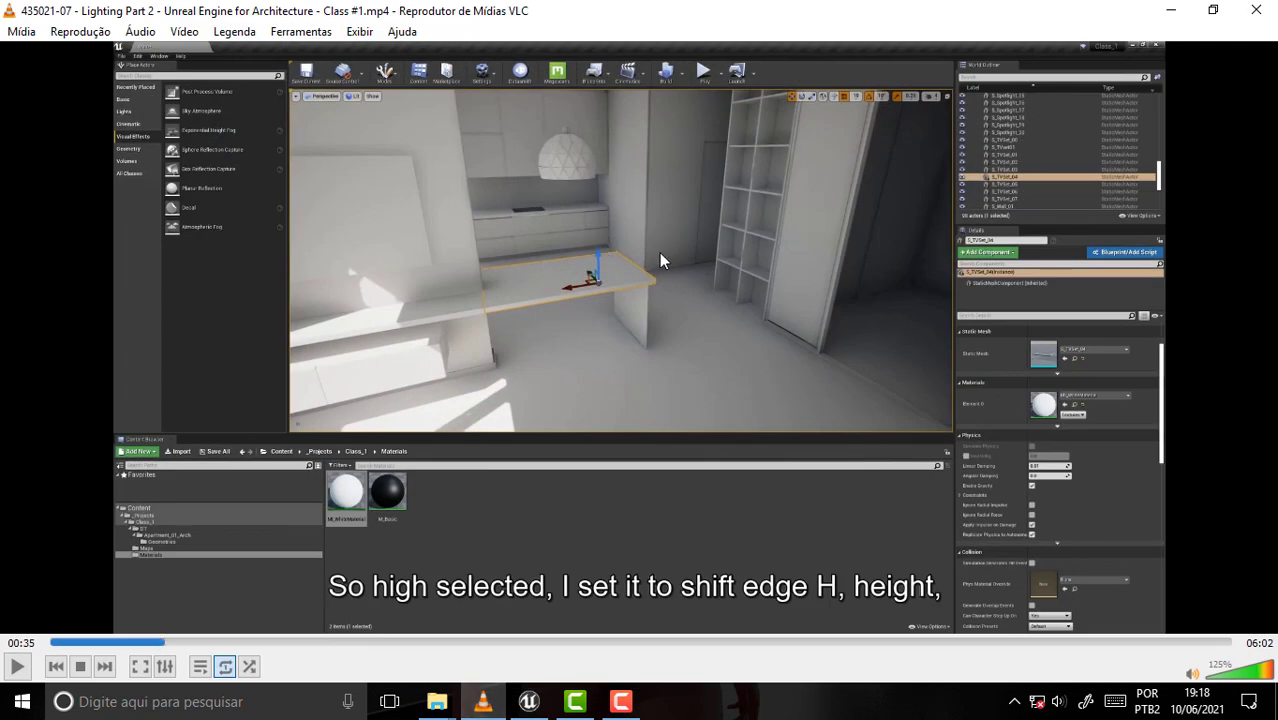
pyautogui.click(1170, 10)
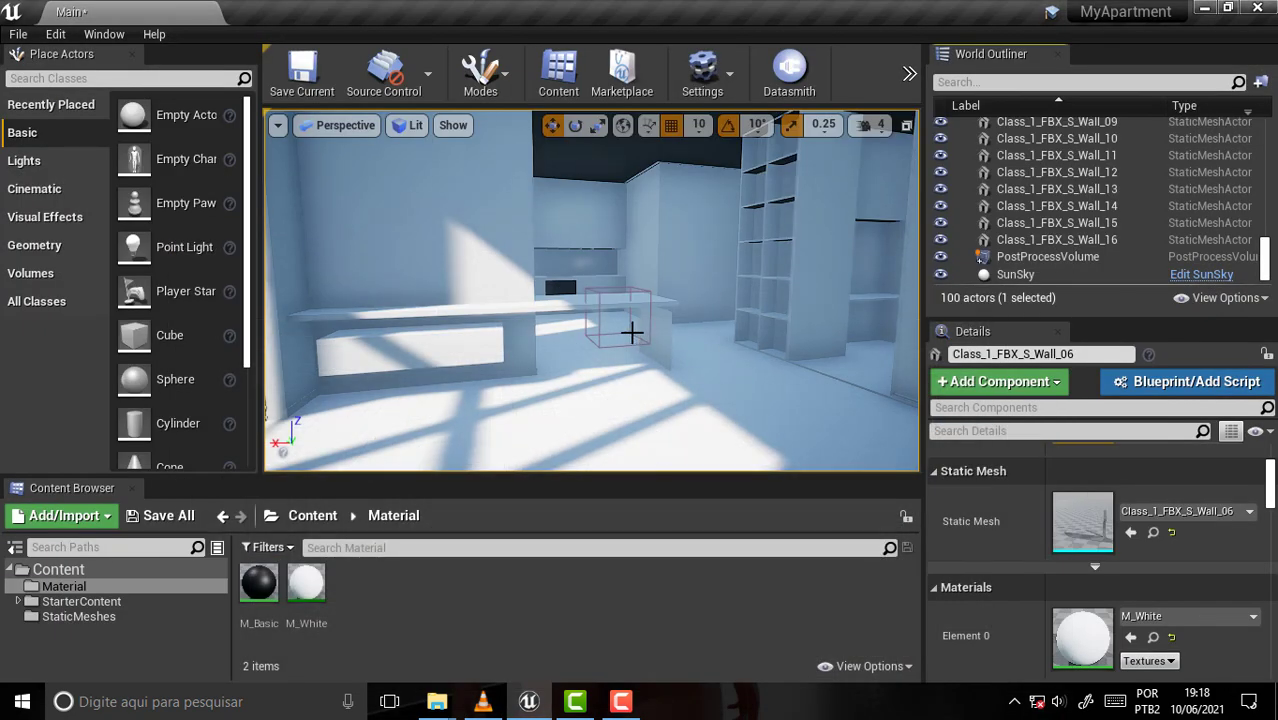
pyautogui.click(573, 384)
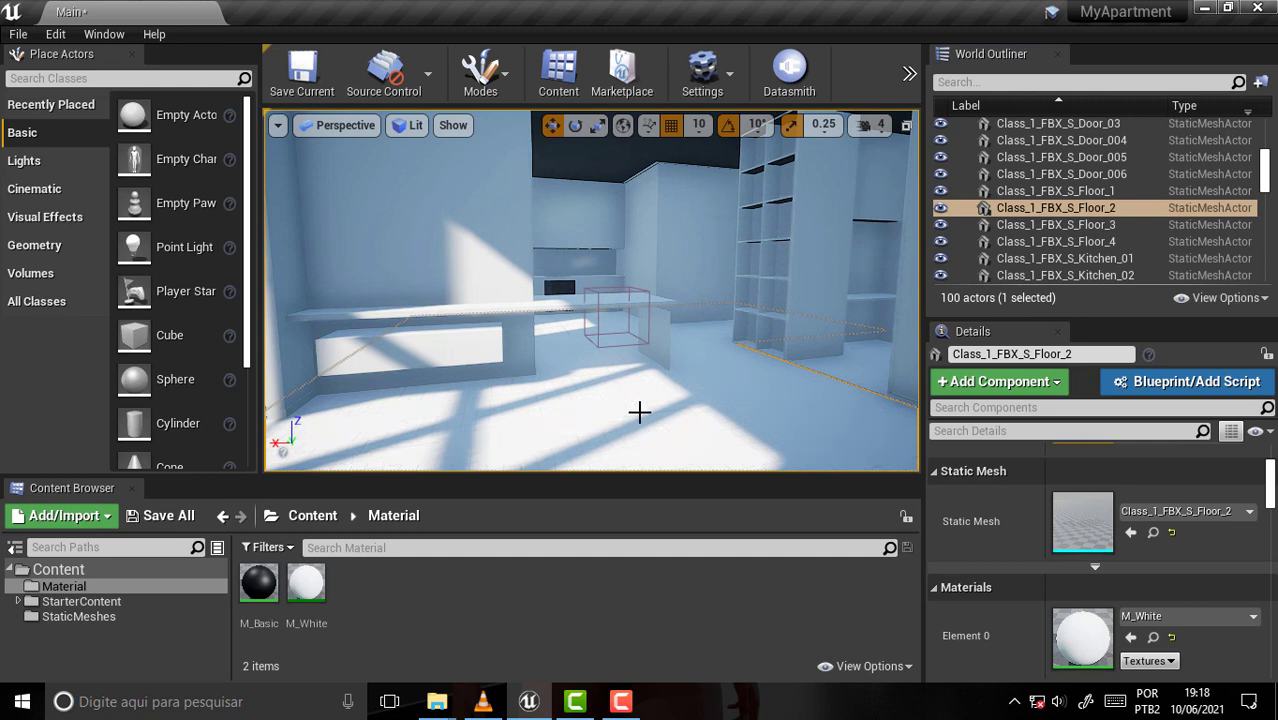
pyautogui.press('Delete')
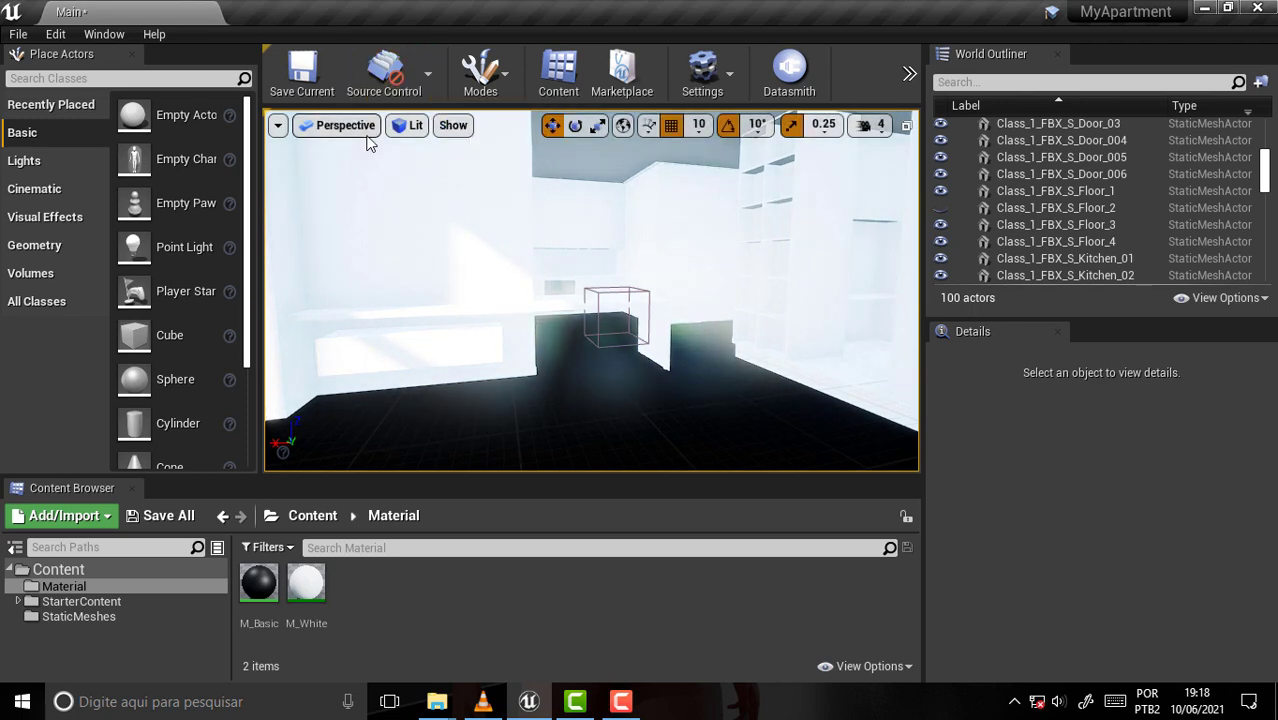
# Step: Browse the viewport's Lit view-mode menu and show flags, then the Perspective view menu
pyautogui.click(419, 128)
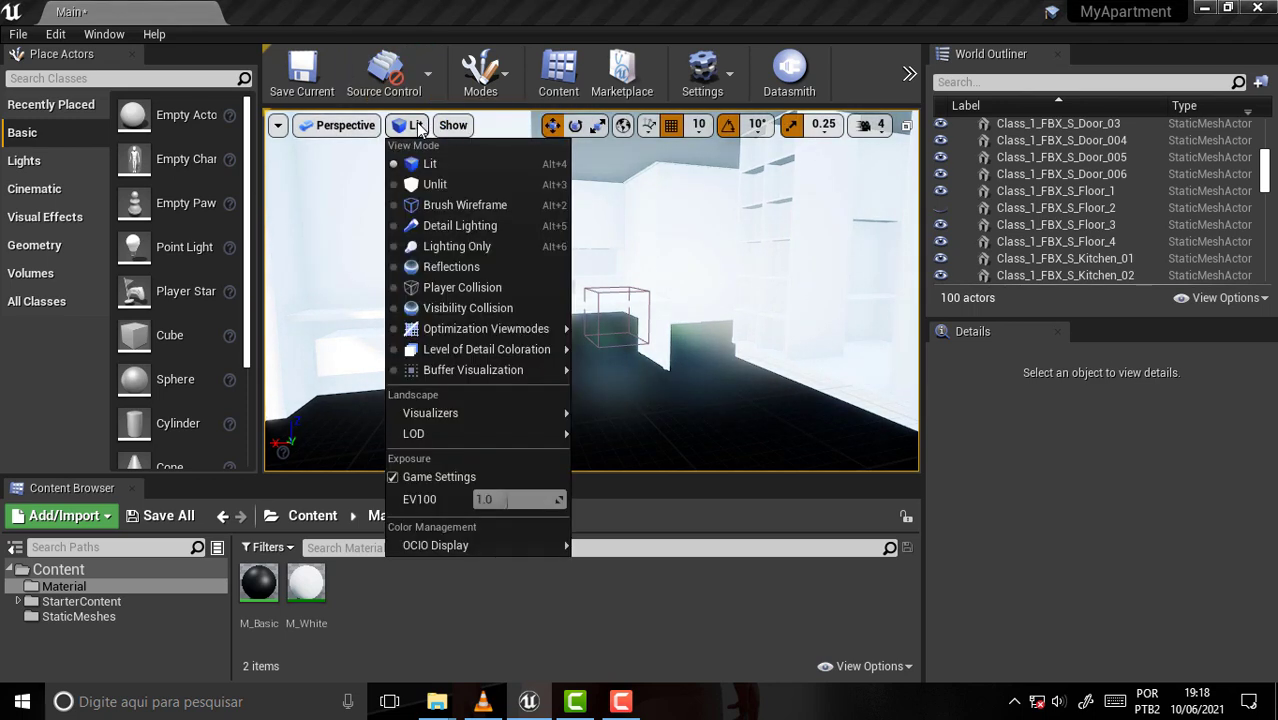
pyautogui.moveTo(471, 420)
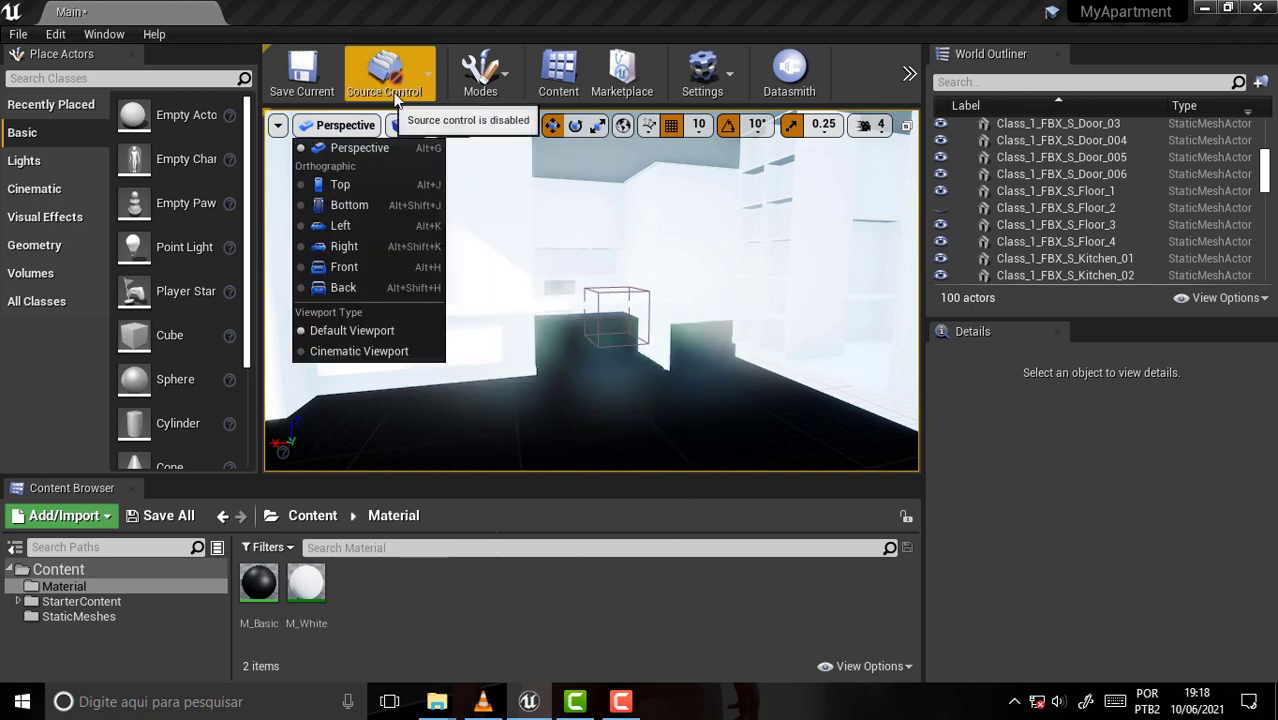
pyautogui.moveTo(447, 130)
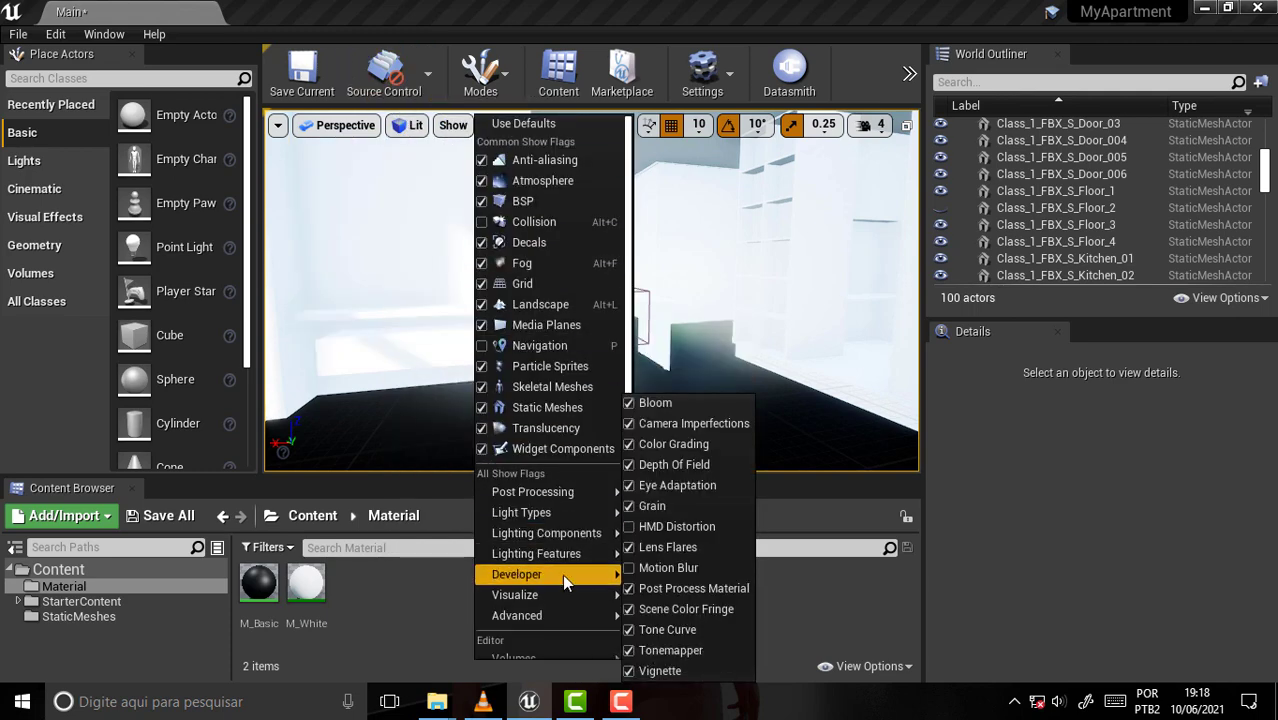
pyautogui.moveTo(563, 603)
pyautogui.press('Escape')
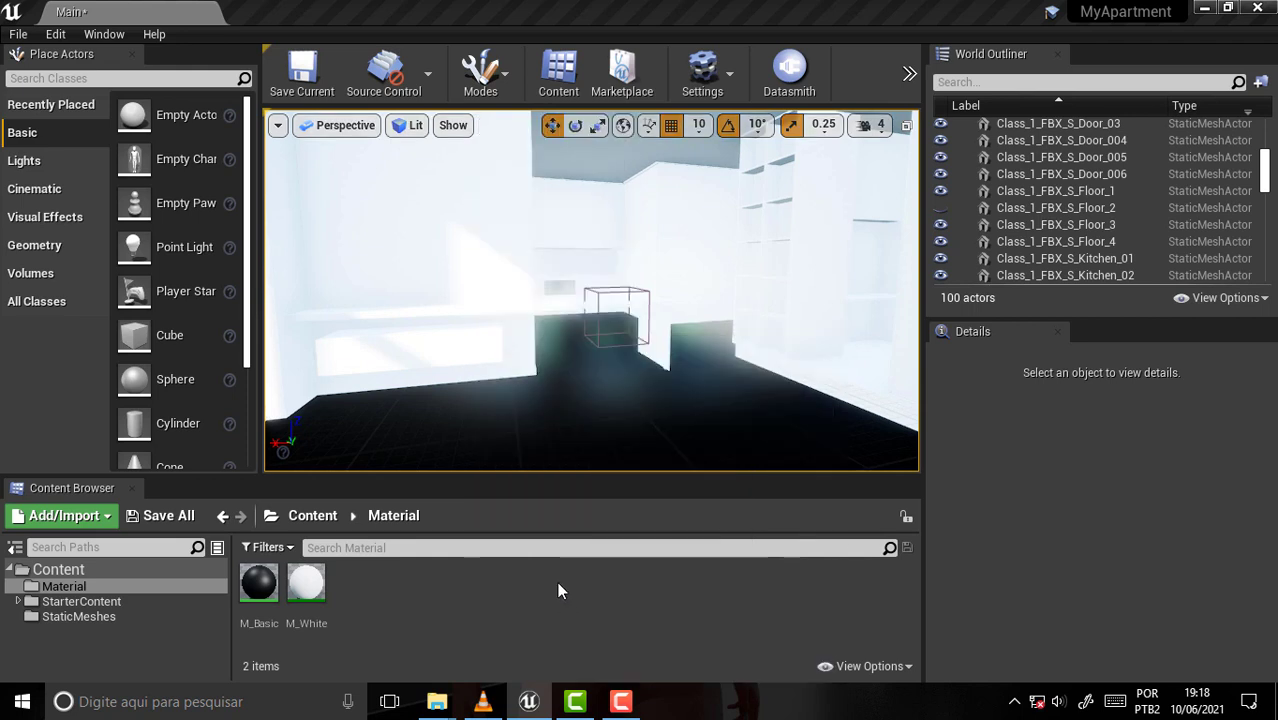
pyautogui.click(279, 129)
pyautogui.moveTo(341, 122)
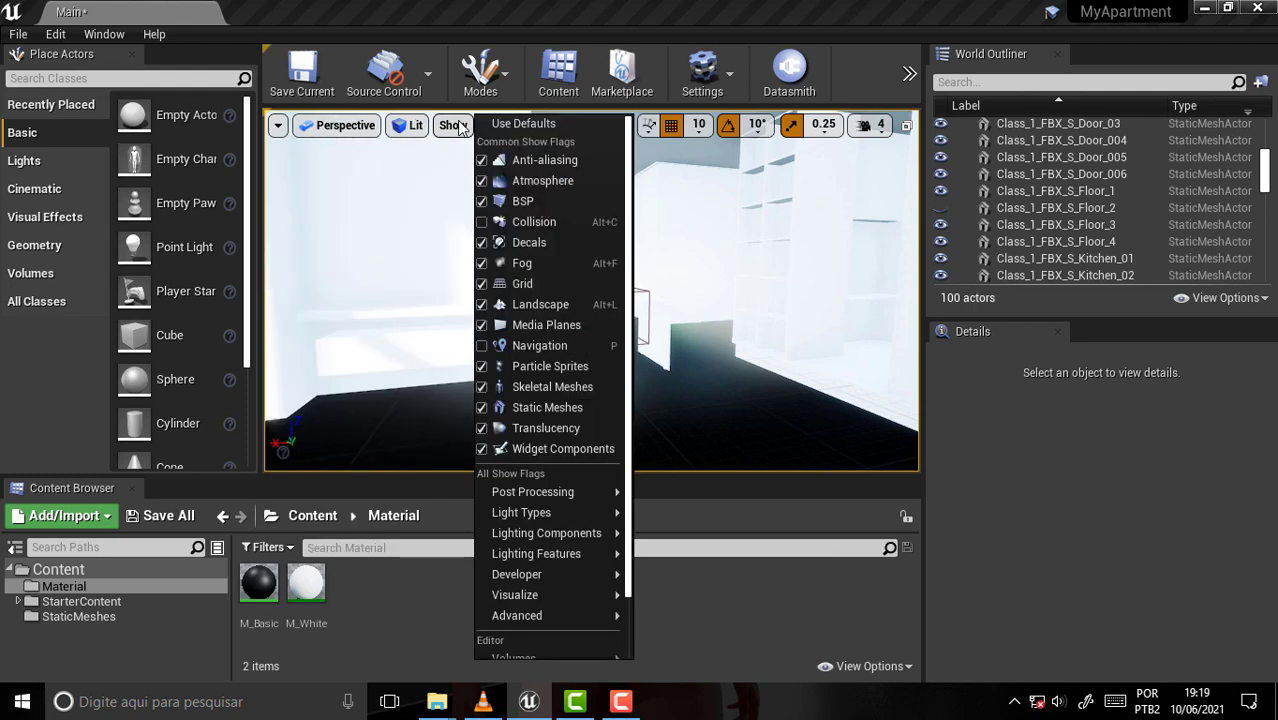
# Step: Browse Wall_10's Visibility options, then show all hidden actors so the floor reappears
pyautogui.click(370, 185)
pyautogui.rightClick(367, 185)
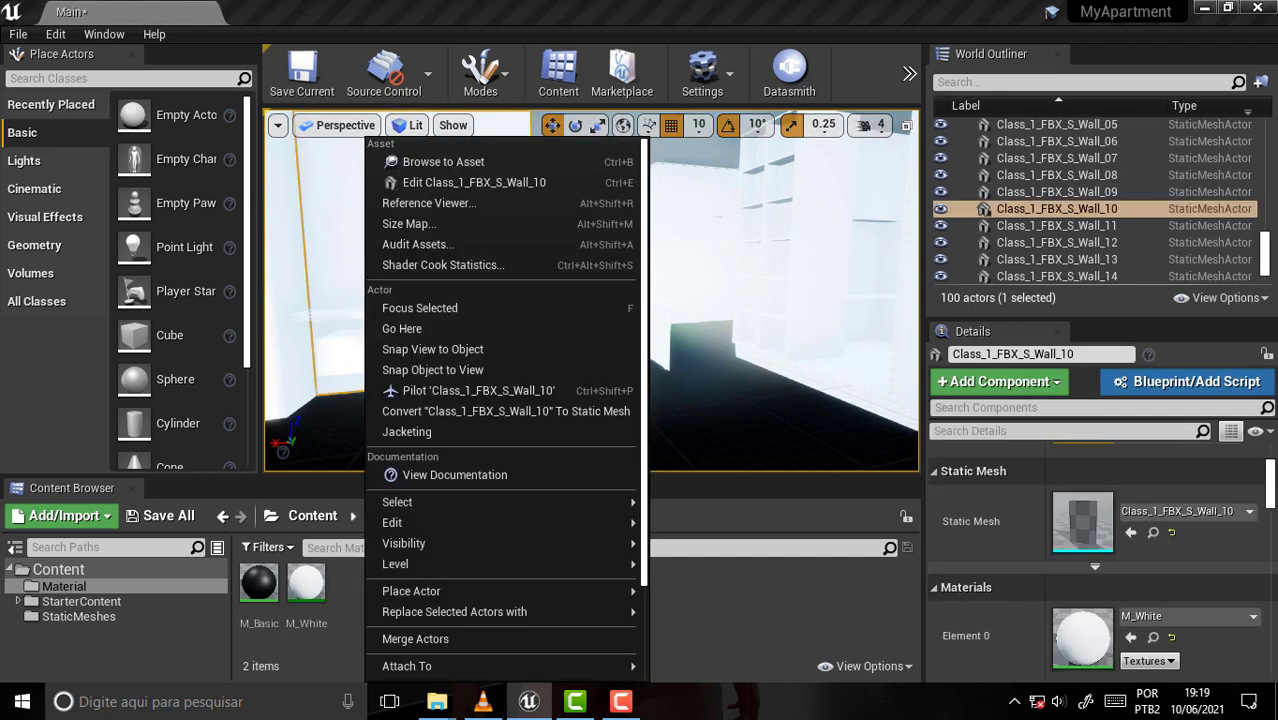
pyautogui.moveTo(468, 546)
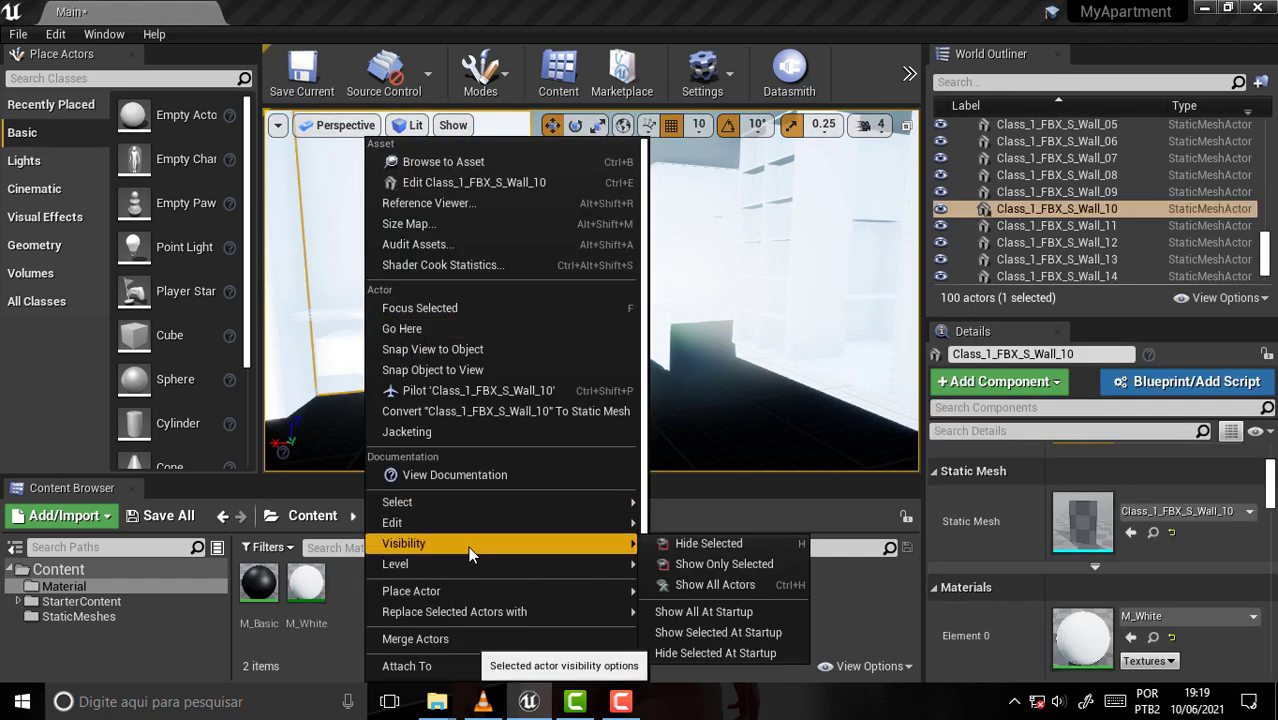
pyautogui.press('Escape')
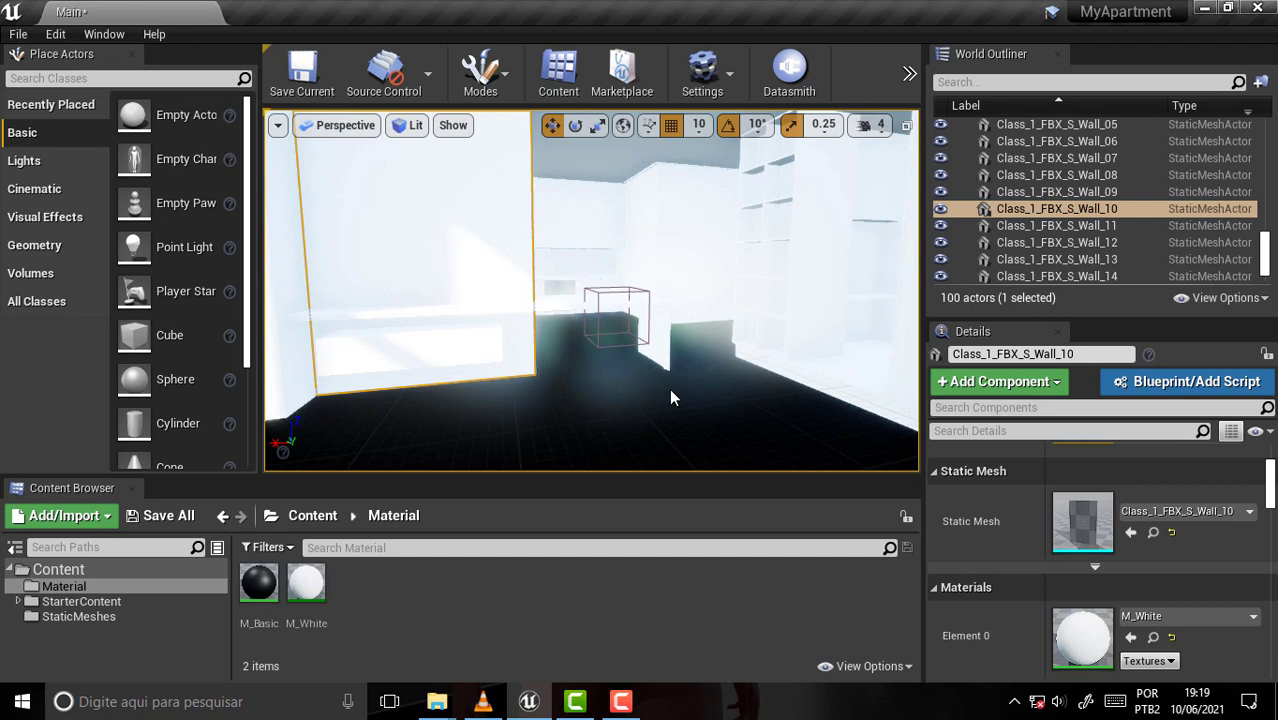
pyautogui.press('Escape')
pyautogui.moveTo(1266, 253); pyautogui.dragTo(1266, 170)
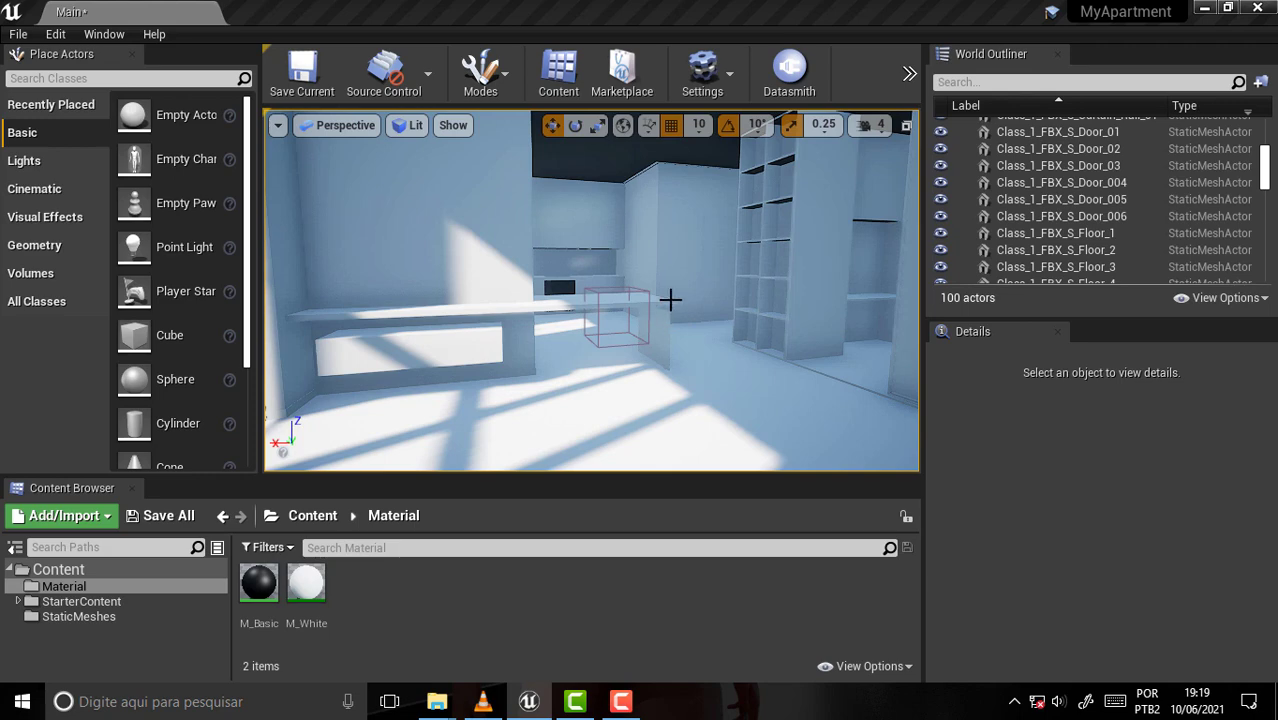
pyautogui.scroll(2, 645, 280)
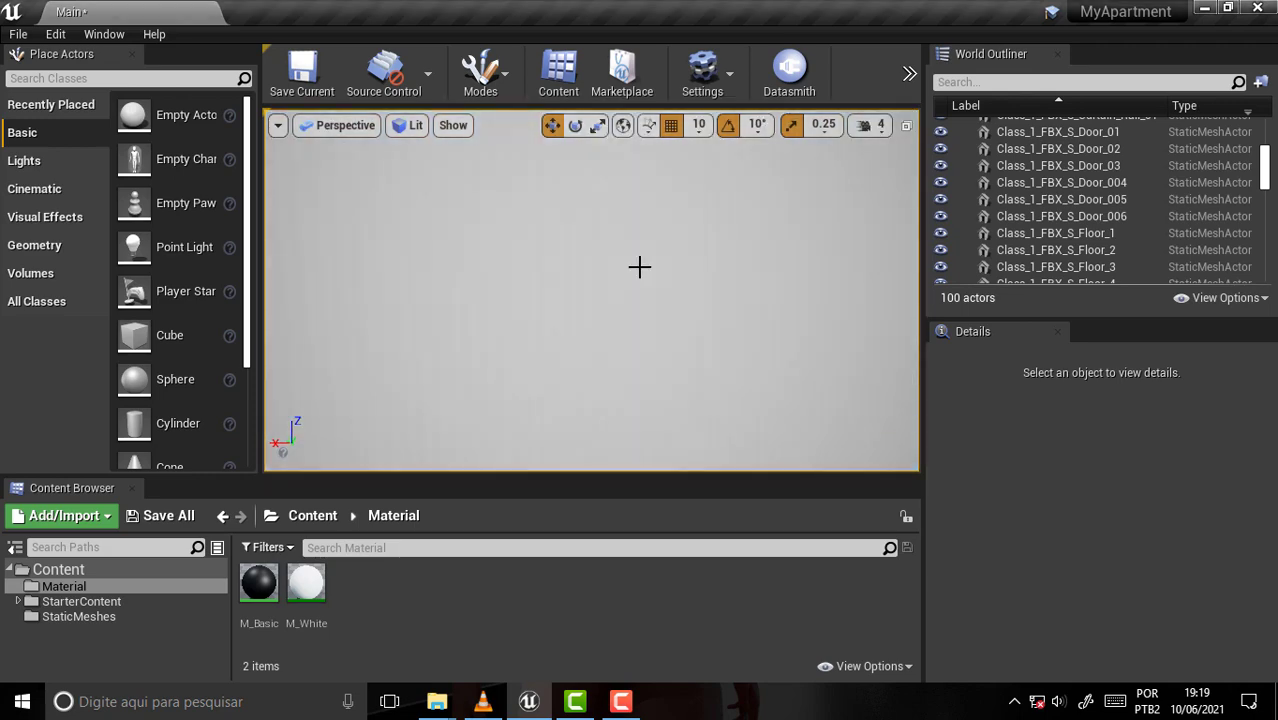
pyautogui.scroll(-2, 640, 258)
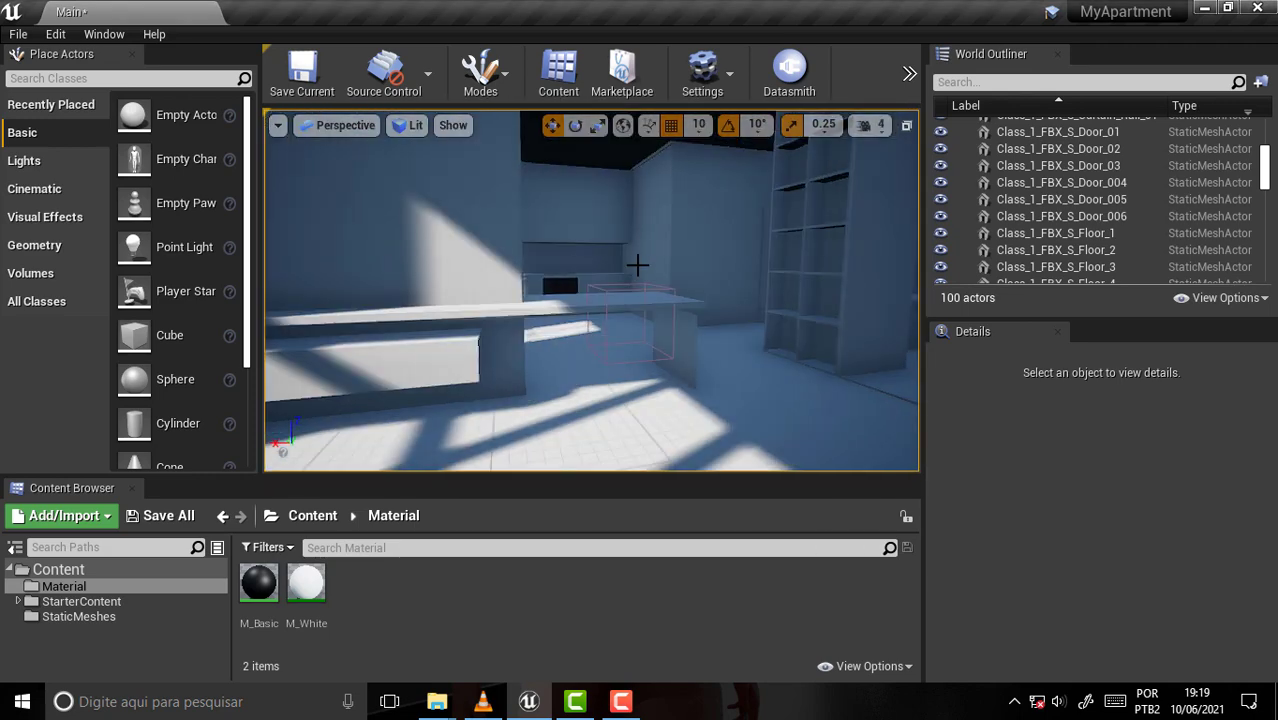
pyautogui.moveTo(657, 273); pyautogui.dragTo(650, 240)
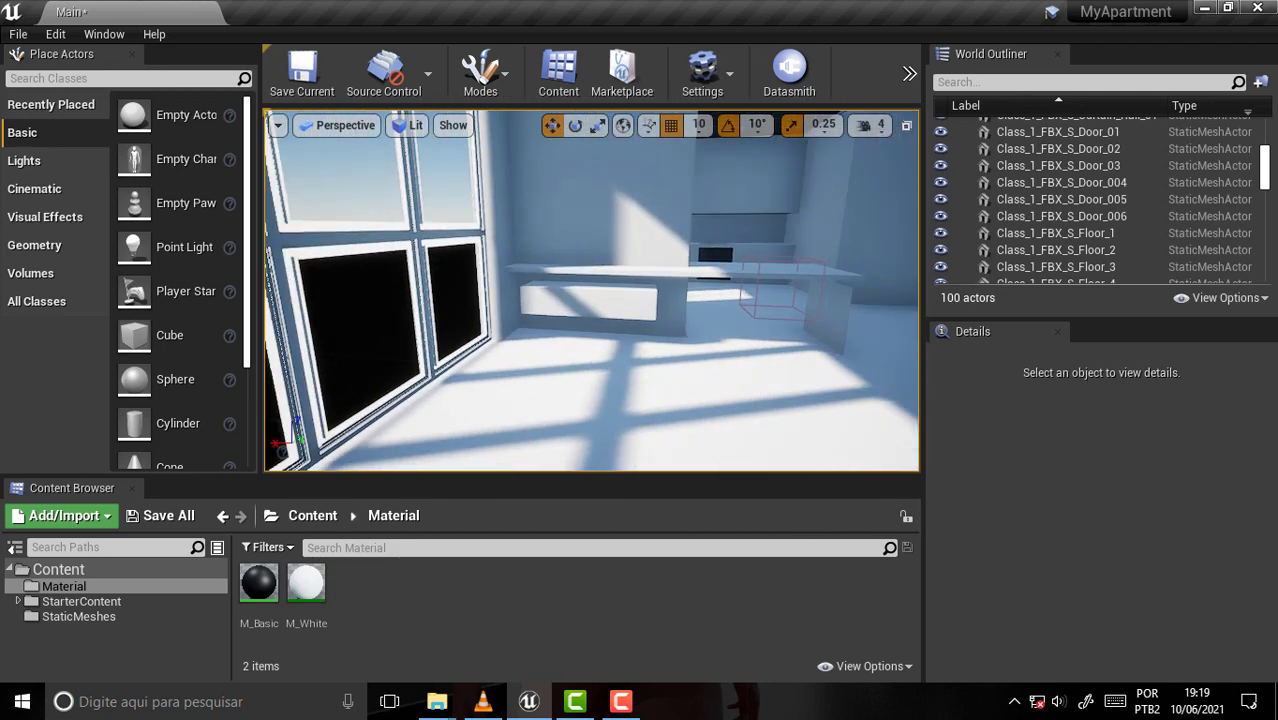
pyautogui.moveTo(650, 240); pyautogui.dragTo(600, 245)
pyautogui.moveTo(667, 276)
pyautogui.mouseDown()
pyautogui.moveTo(640, 276)
pyautogui.moveTo(685, 283)
pyautogui.mouseUp()
pyautogui.scroll(2, 667, 276)
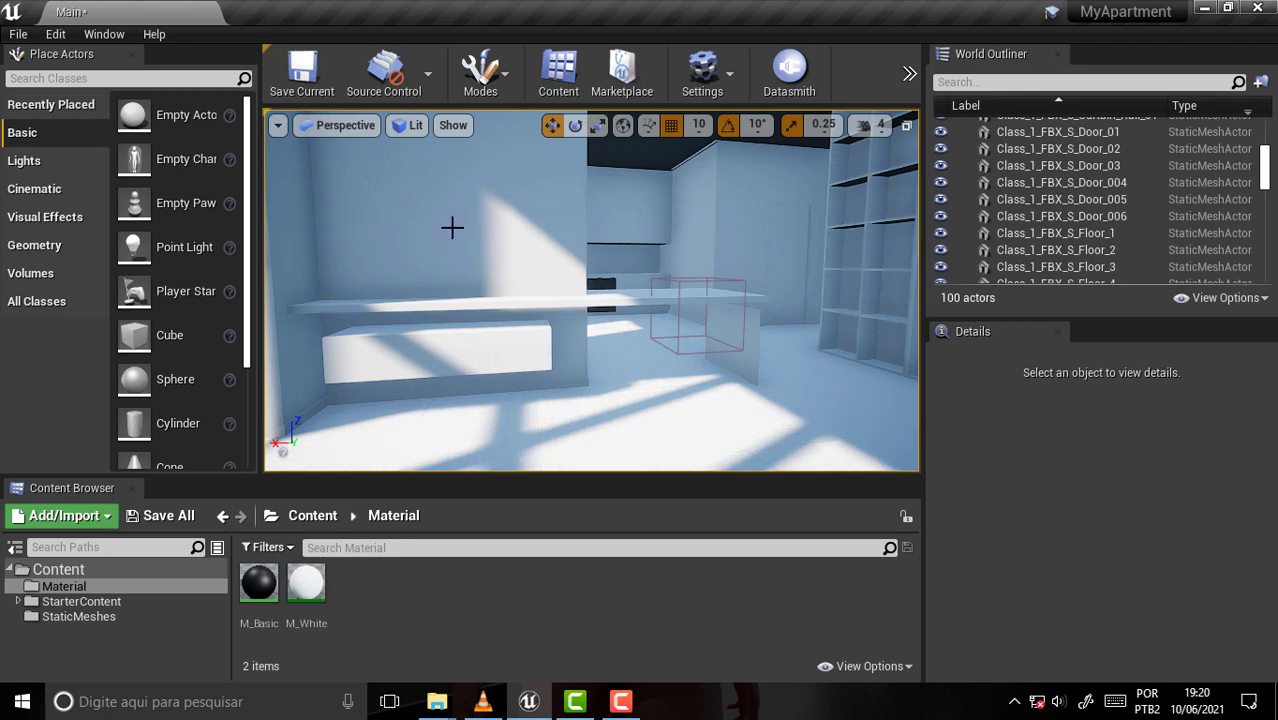
# Step: Make all hidden actors visible again from Wall_10's context menu
pyautogui.rightClick(415, 193)
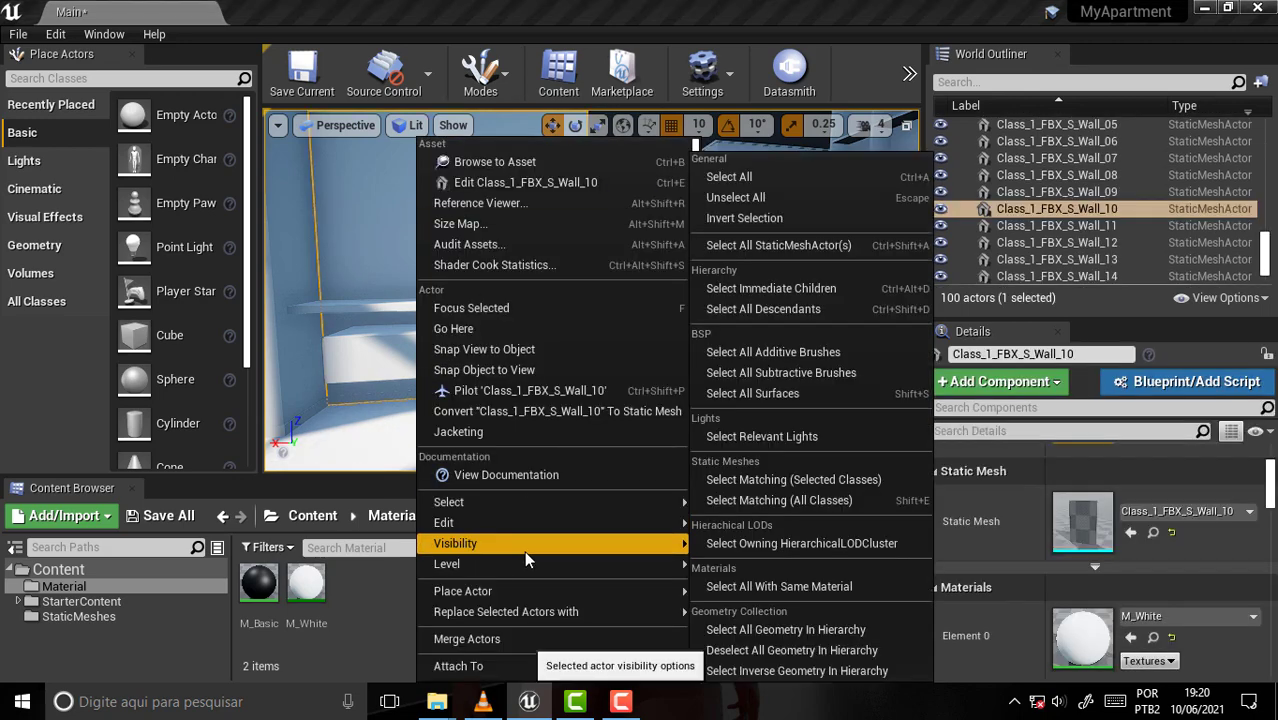
pyautogui.moveTo(524, 545)
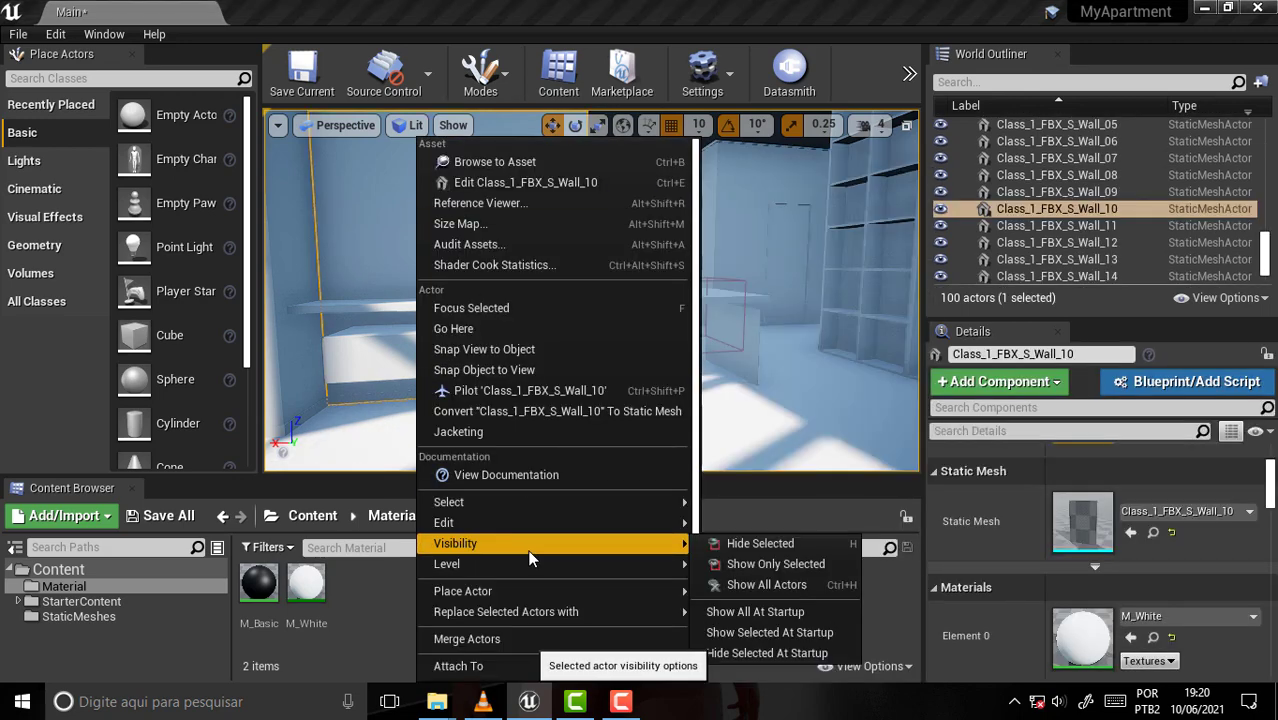
pyautogui.click(813, 583)
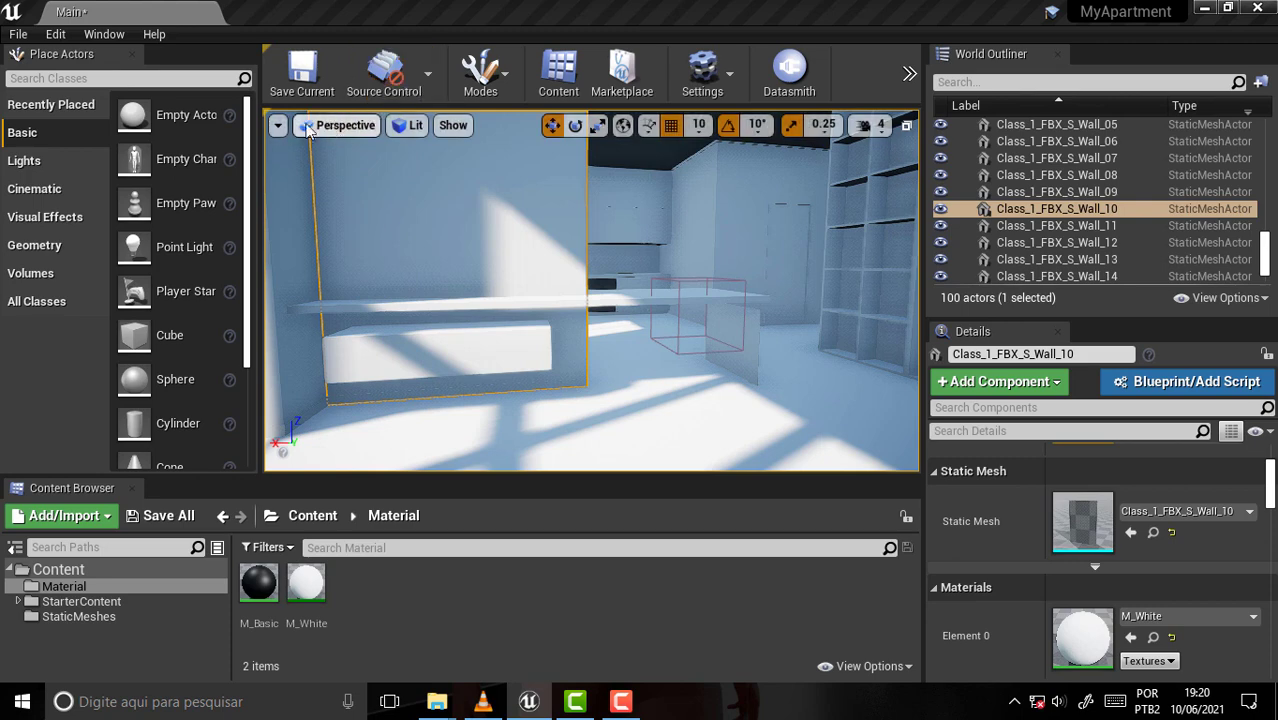
# Step: Isolate Class_1_FBX_S_Wall_10 by showing only the selected actor
pyautogui.rightClick(425, 203)
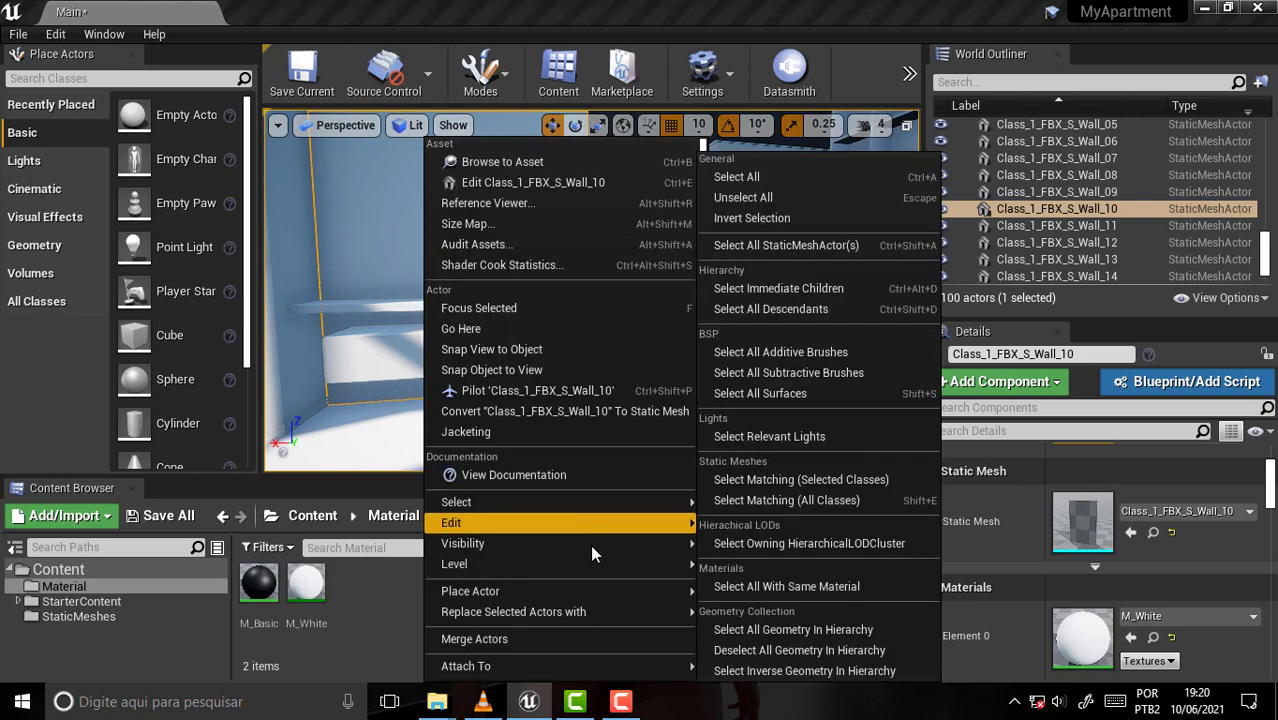
pyautogui.moveTo(600, 545)
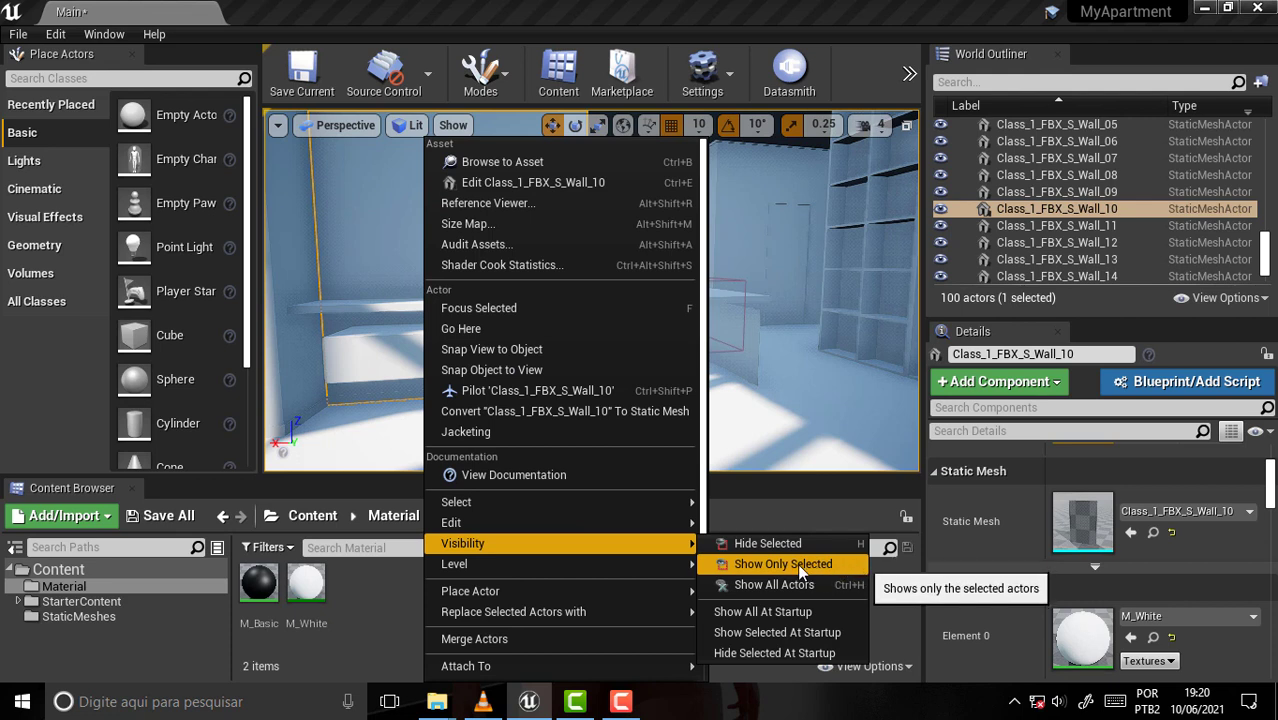
pyautogui.click(798, 566)
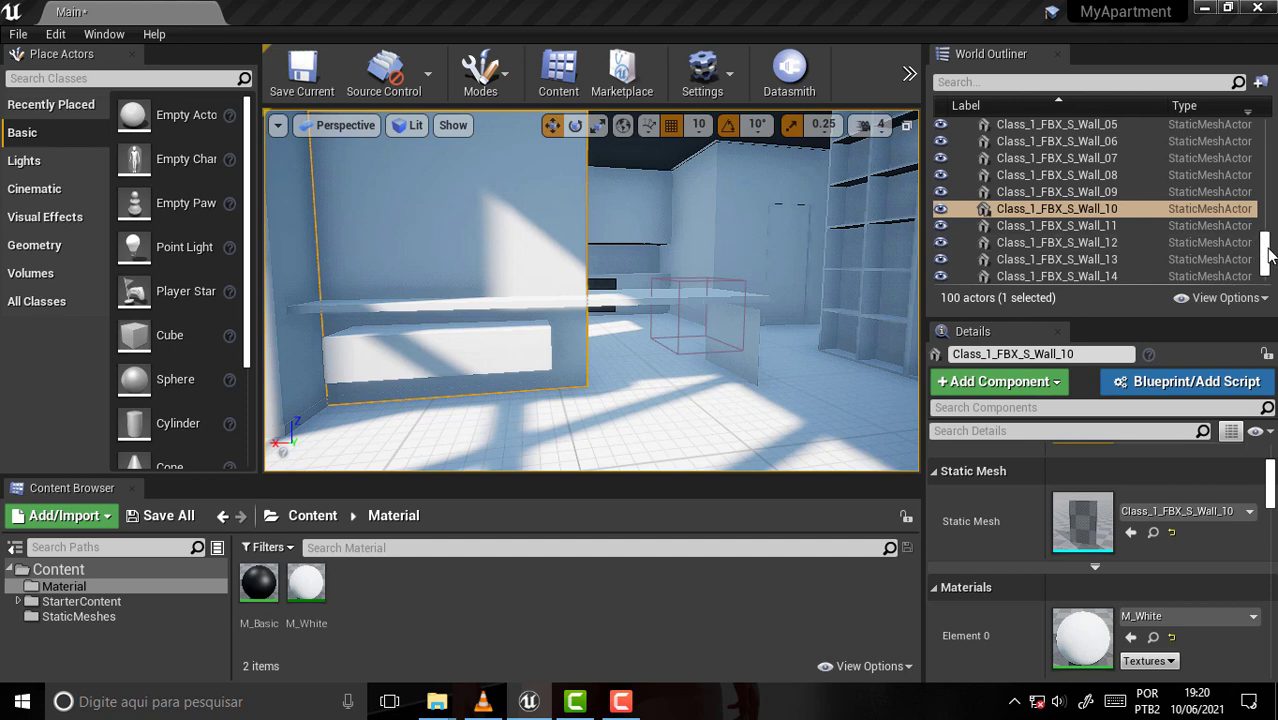
pyautogui.scroll(-3, 1093, 283)
# Step: Delete the PostProcessVolume, then select and frame the SunSky actor
pyautogui.click(1027, 259)
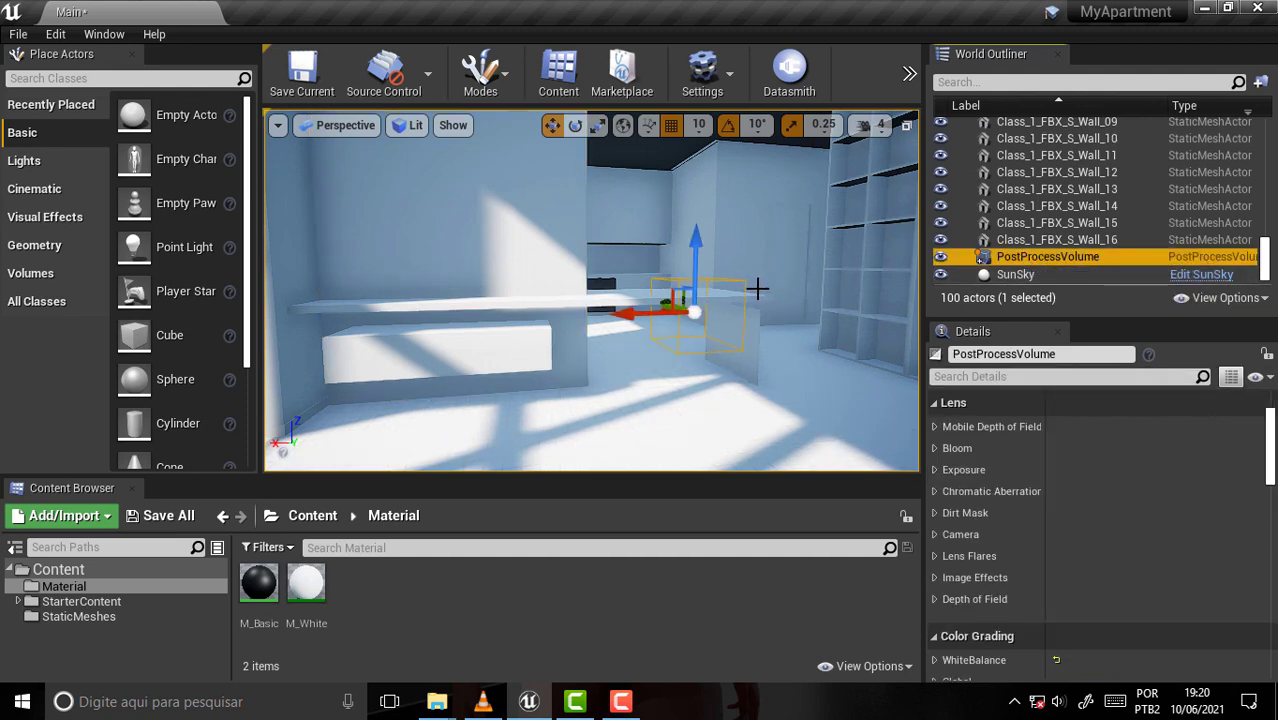
pyautogui.press('Delete')
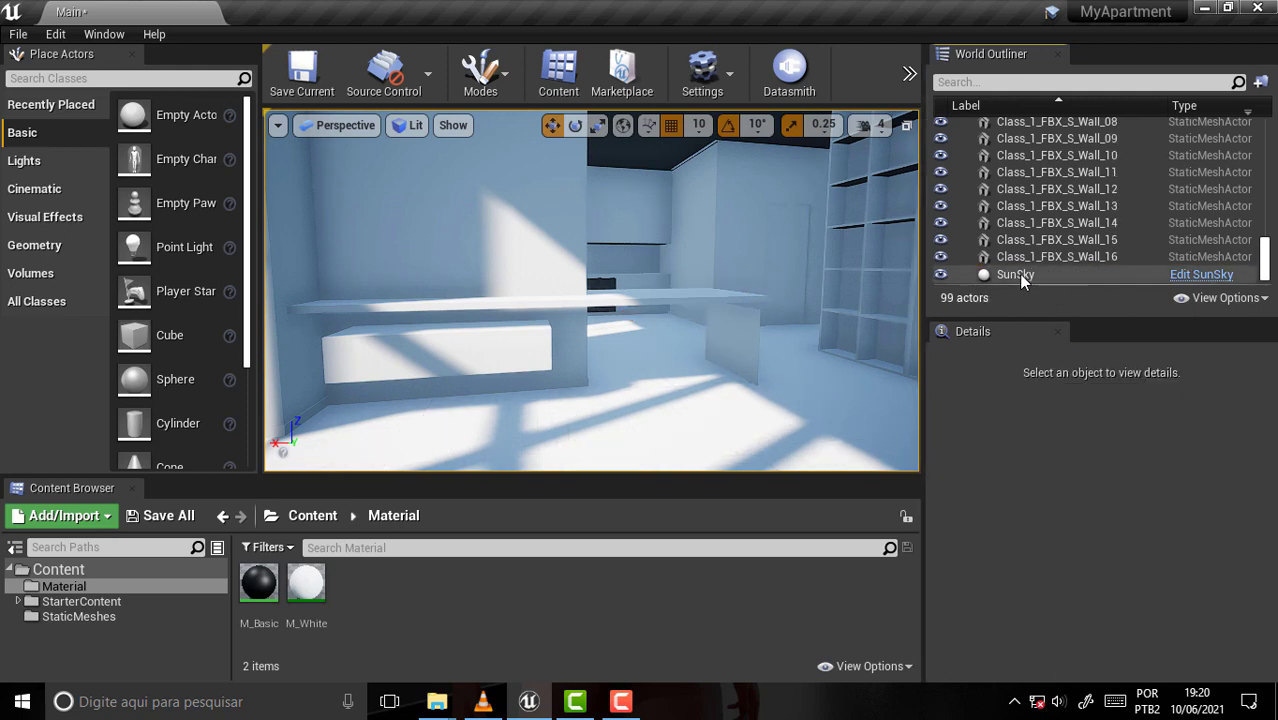
pyautogui.click(1018, 275)
pyautogui.moveTo(1273, 484); pyautogui.dragTo(1195, 470)
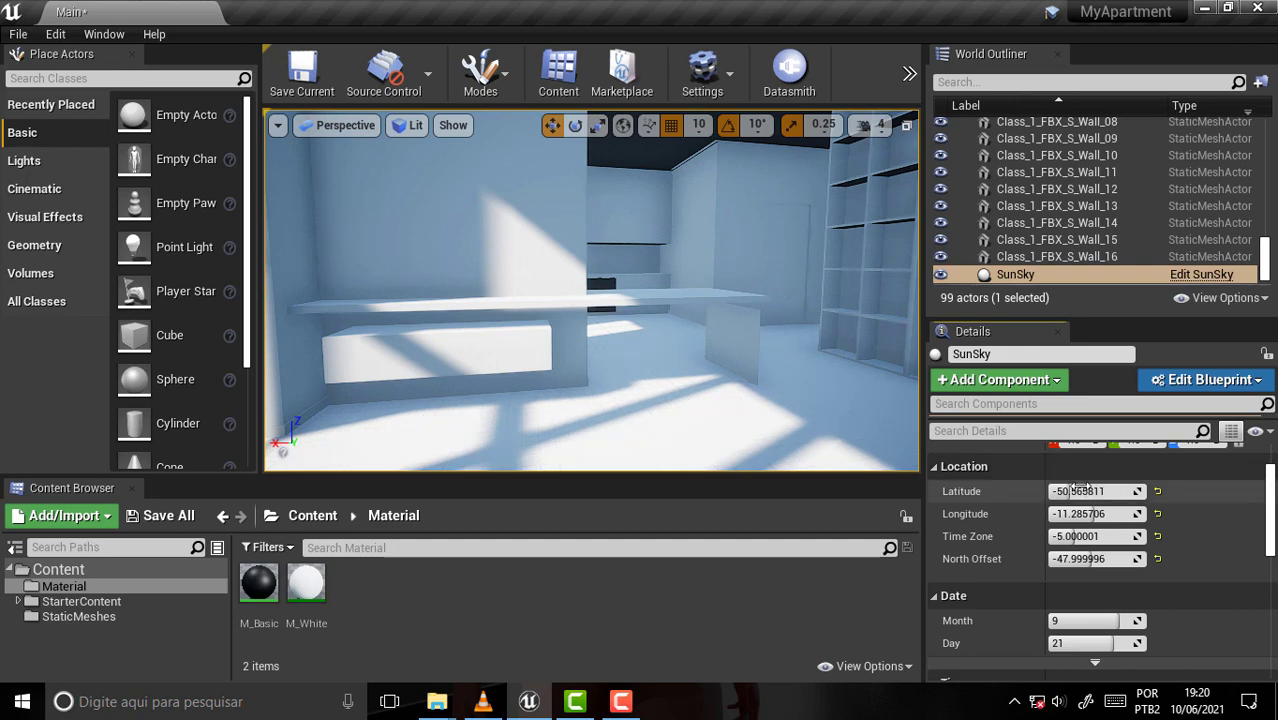
pyautogui.press('f')
pyautogui.scroll(-3, 698, 326)
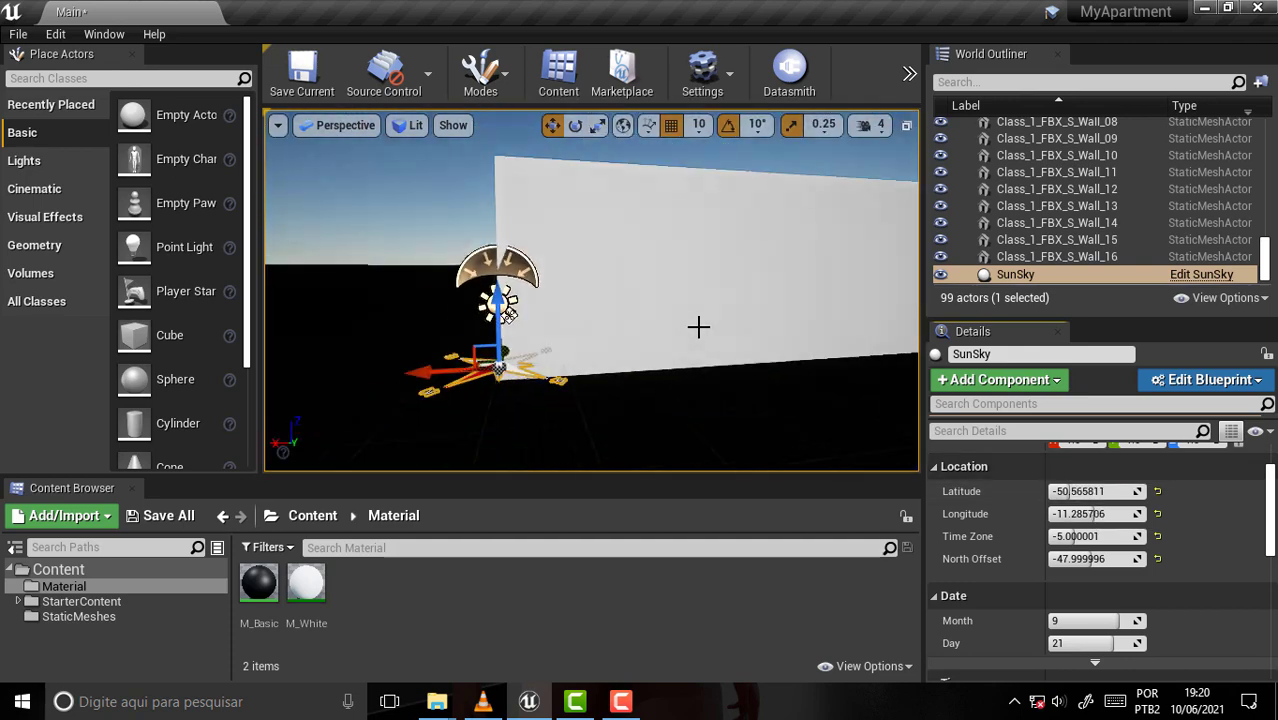
pyautogui.keyDown('alt'); pyautogui.moveTo(684, 322); pyautogui.dragTo(720, 330); pyautogui.keyUp('alt')
pyautogui.moveTo(677, 285)
pyautogui.keyDown('alt'); pyautogui.mouseDown()
pyautogui.moveTo(677, 260)
pyautogui.moveTo(890, 432)
pyautogui.mouseUp(); pyautogui.keyUp('alt')
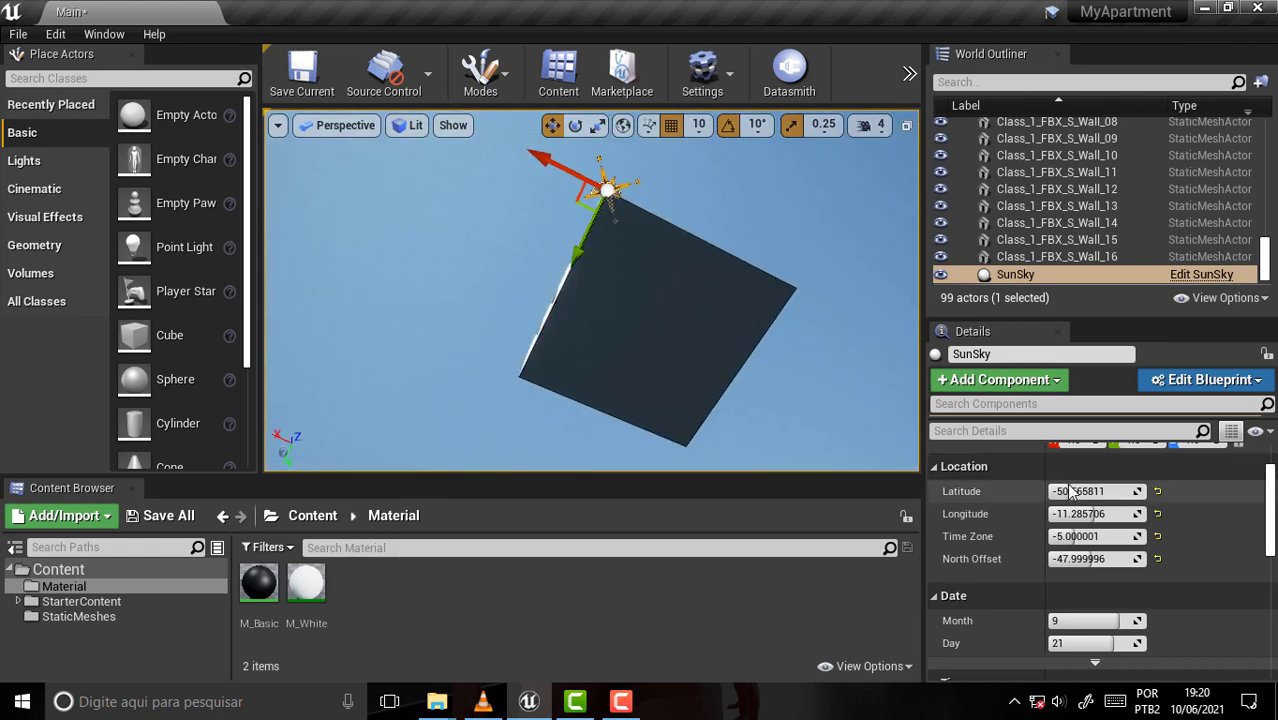
# Step: Sweep the SunSky Latitude until daylight shows, viewing from outside and inside the house
pyautogui.moveTo(1090, 491)
pyautogui.mouseDown()
pyautogui.moveTo(1130, 491)
pyautogui.moveTo(1010, 491)
pyautogui.mouseUp()
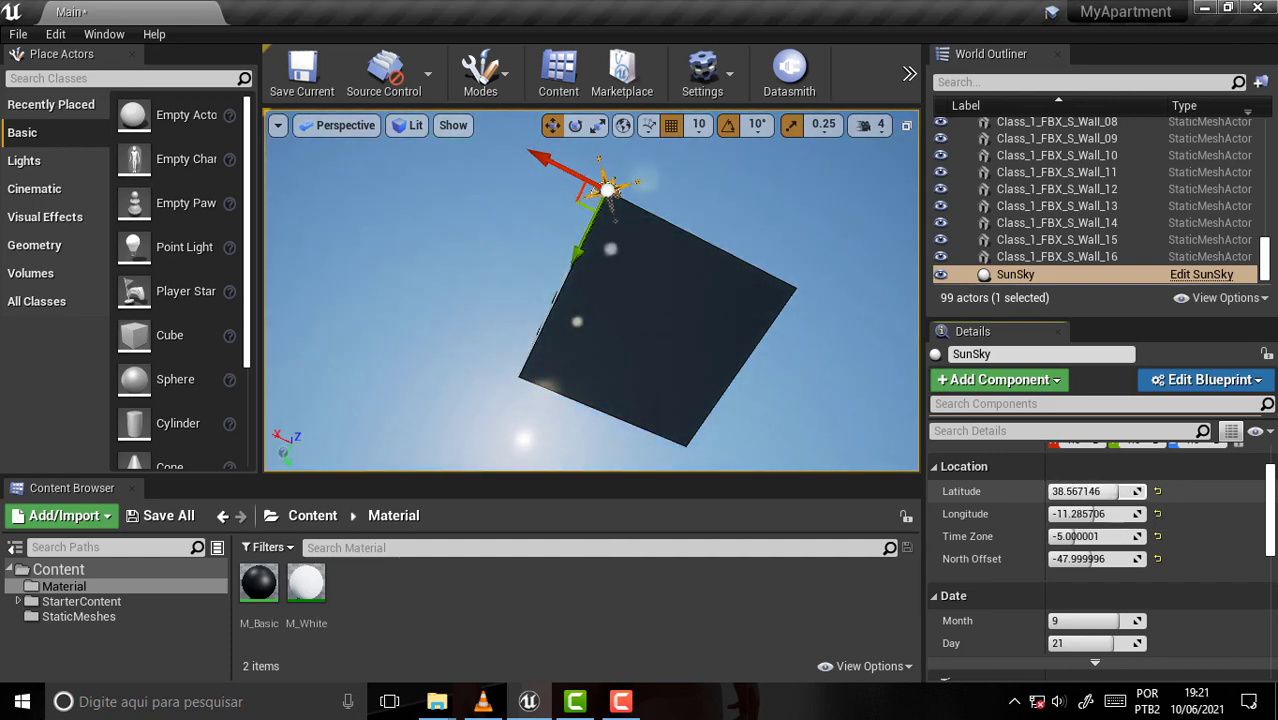
pyautogui.moveTo(1090, 491)
pyautogui.mouseDown()
pyautogui.moveTo(1138, 491)
pyautogui.moveTo(1100, 491)
pyautogui.mouseUp()
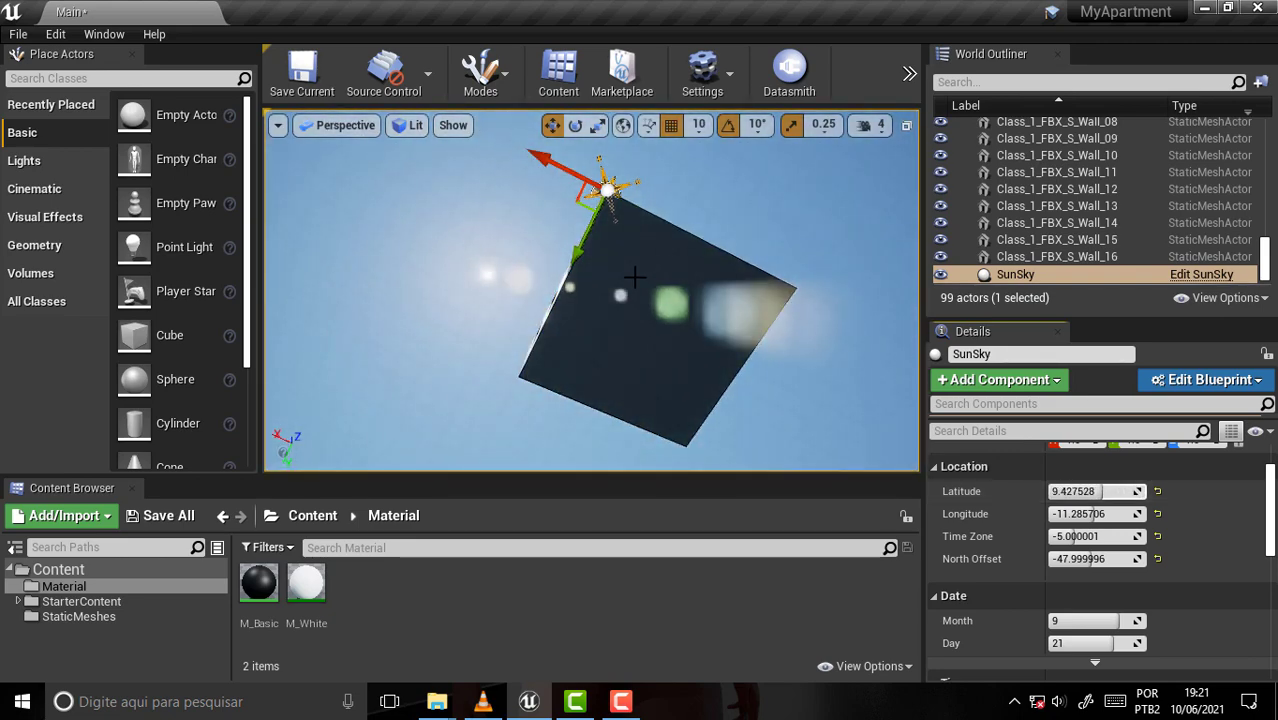
pyautogui.moveTo(652, 205); pyautogui.dragTo(632, 221)
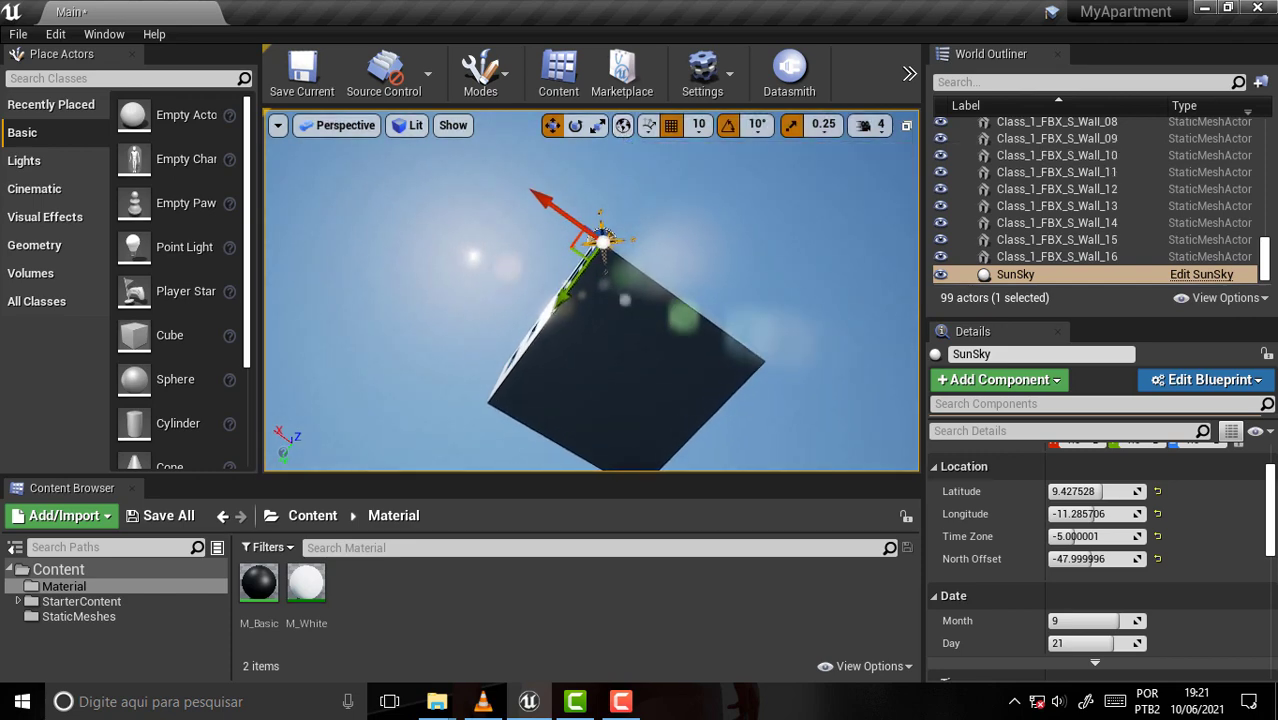
pyautogui.moveTo(591, 260); pyautogui.dragTo(591, 380, button='right')
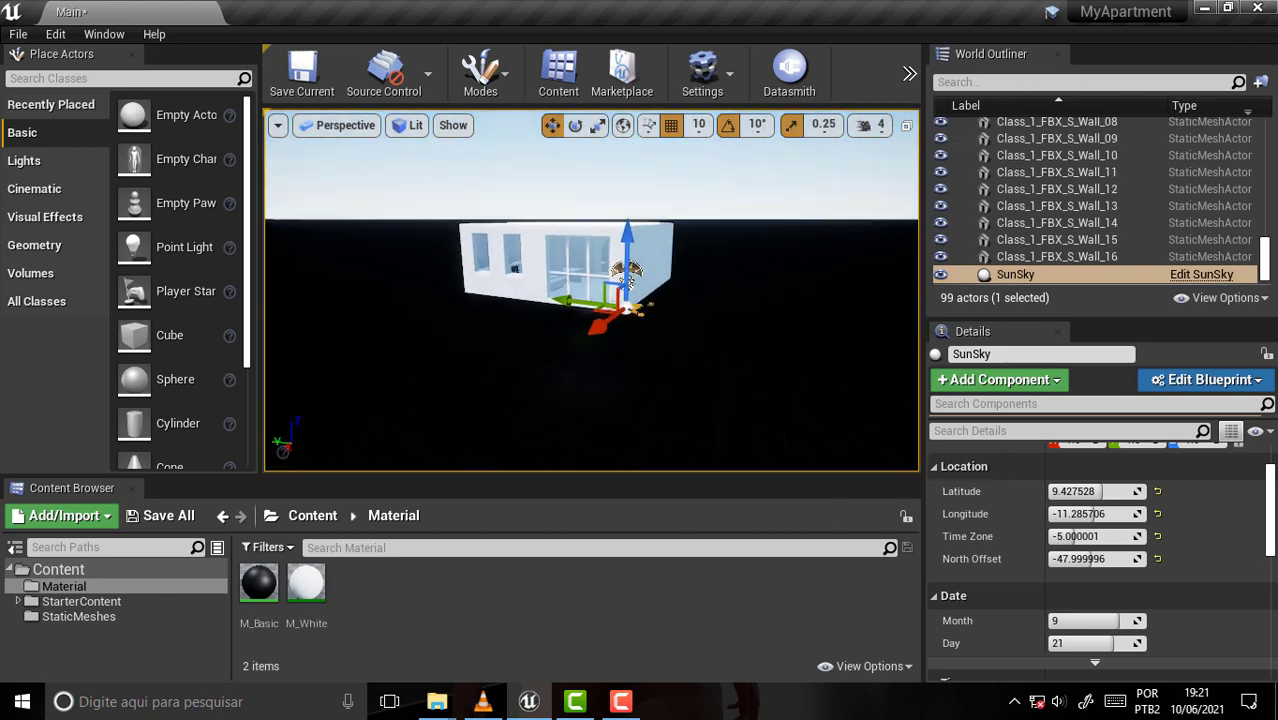
pyautogui.scroll(5, 803, 263)
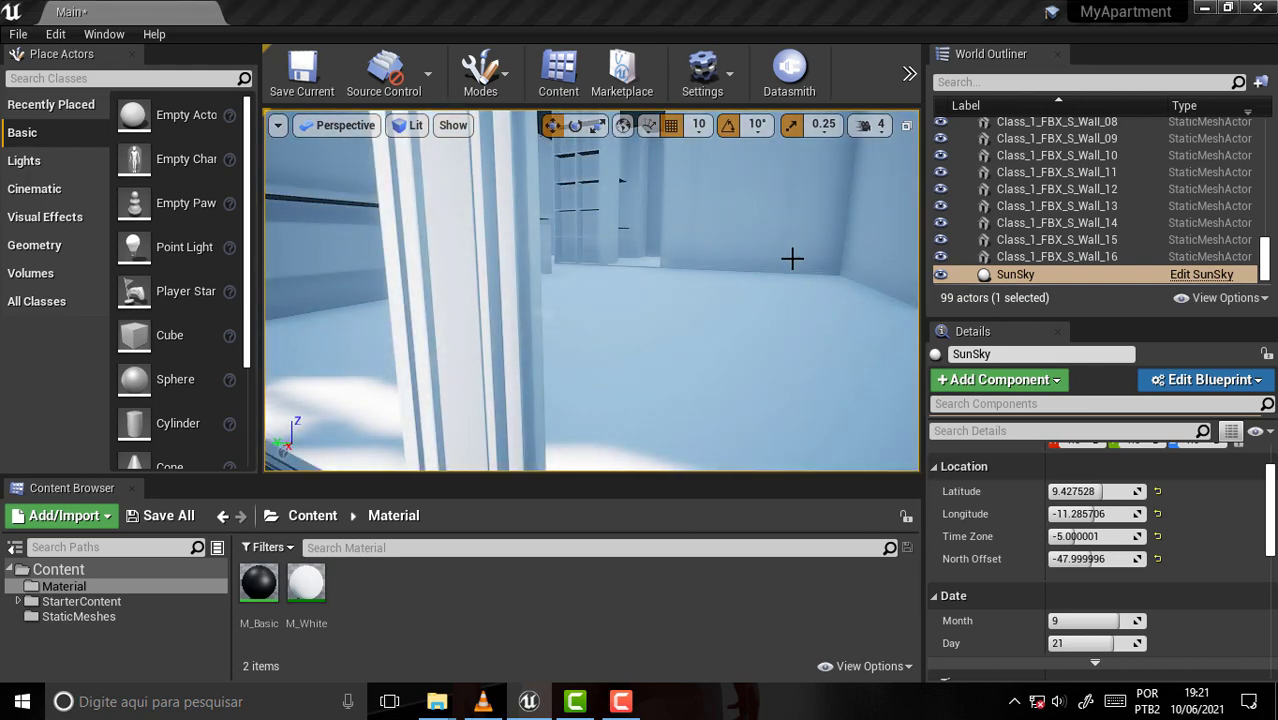
pyautogui.press('f')
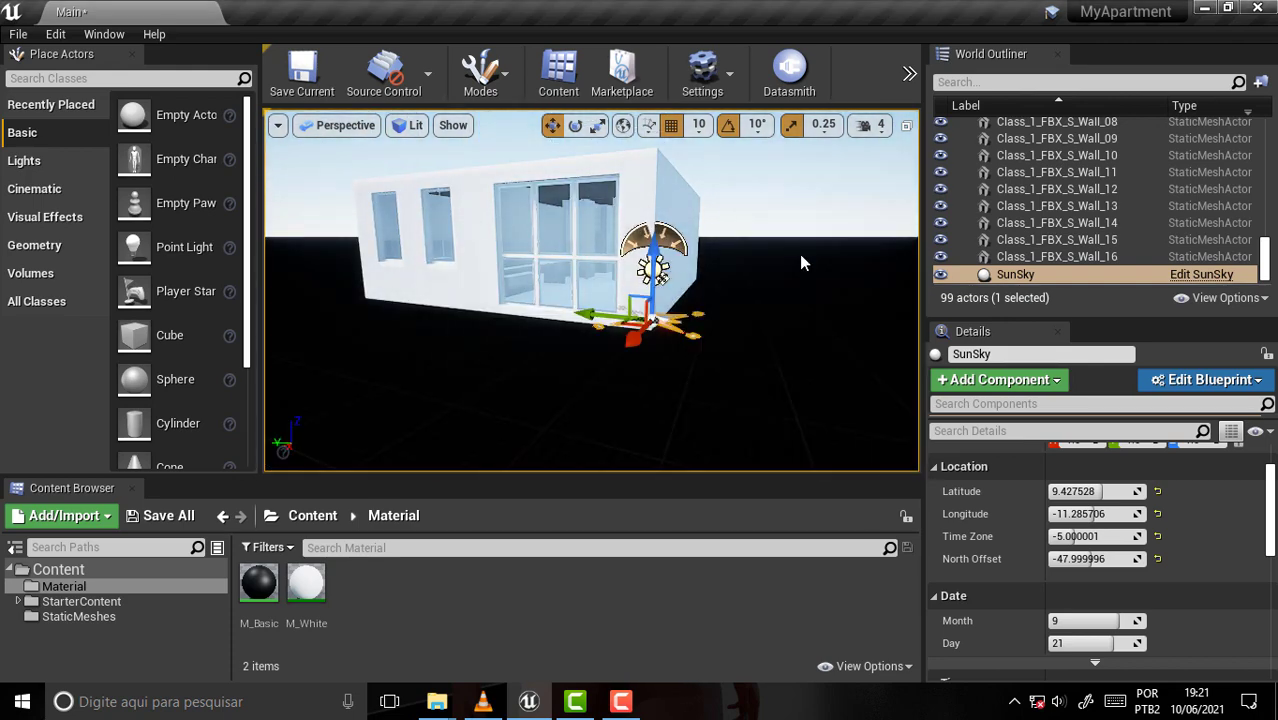
pyautogui.scroll(5, 799, 254)
pyautogui.scroll(2, 815, 265)
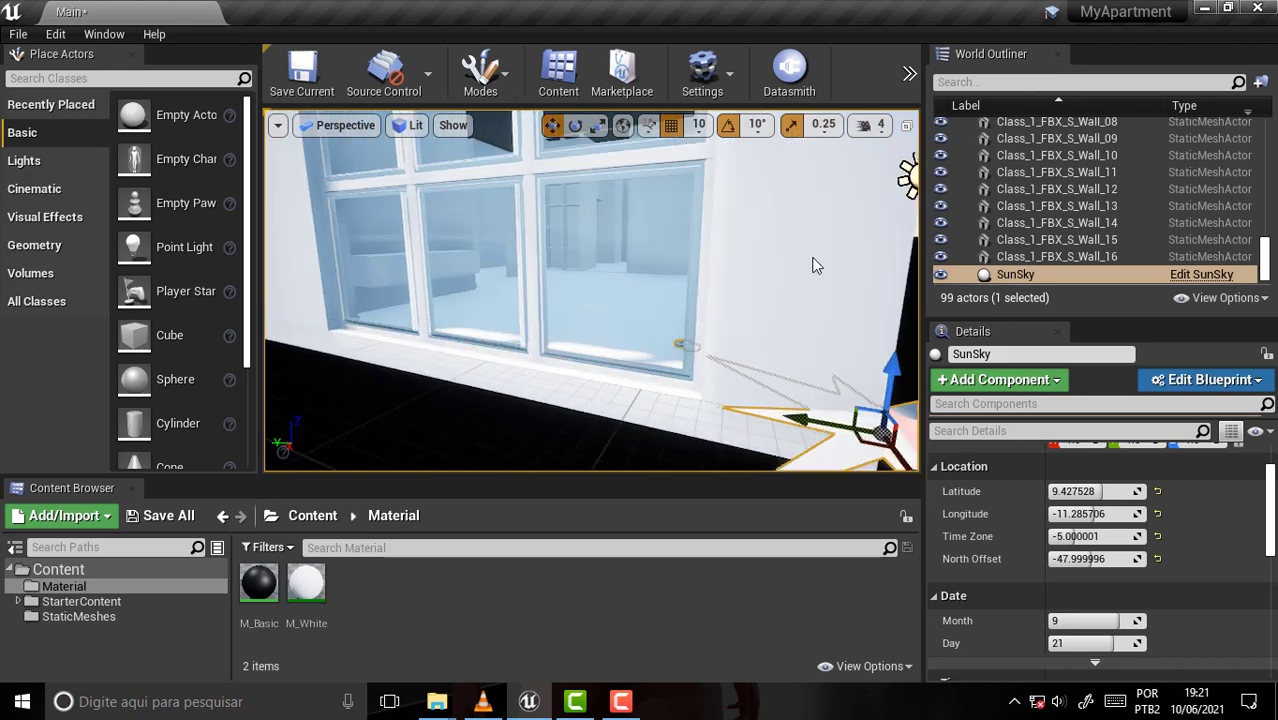
pyautogui.moveTo(815, 265); pyautogui.dragTo(859, 270, button='right')
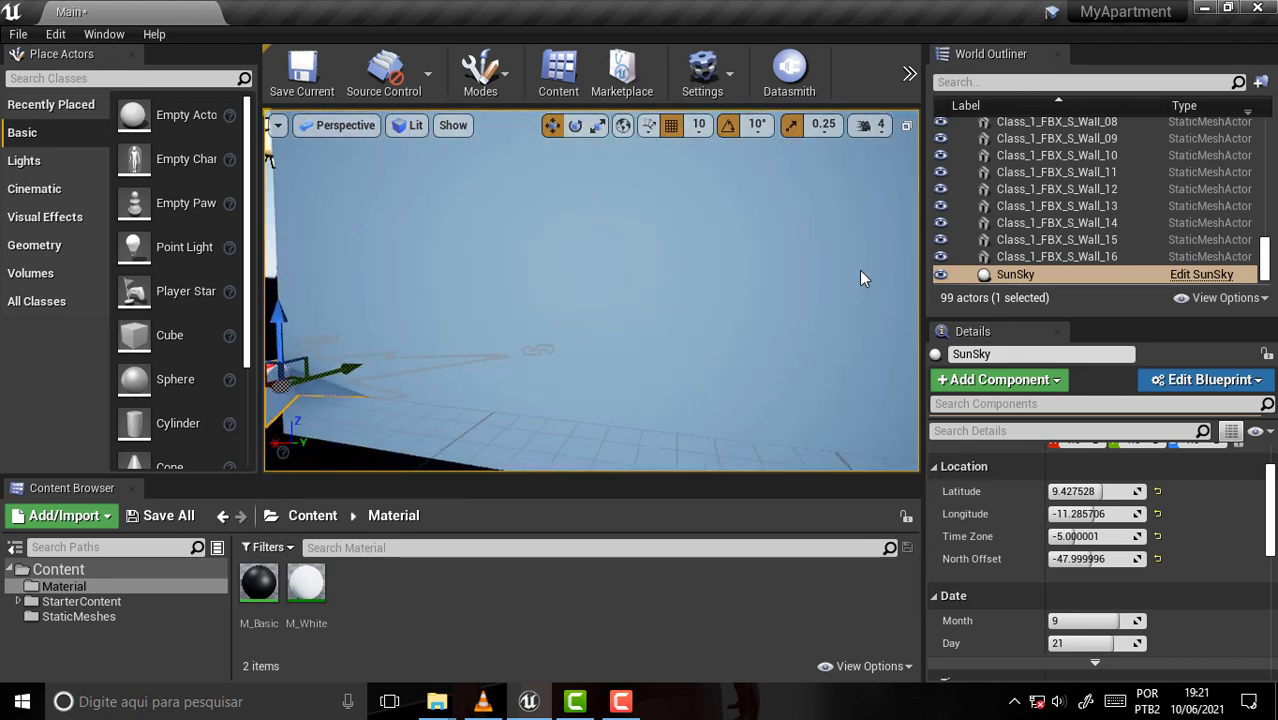
pyautogui.moveTo(713, 240); pyautogui.dragTo(730, 251, button='right')
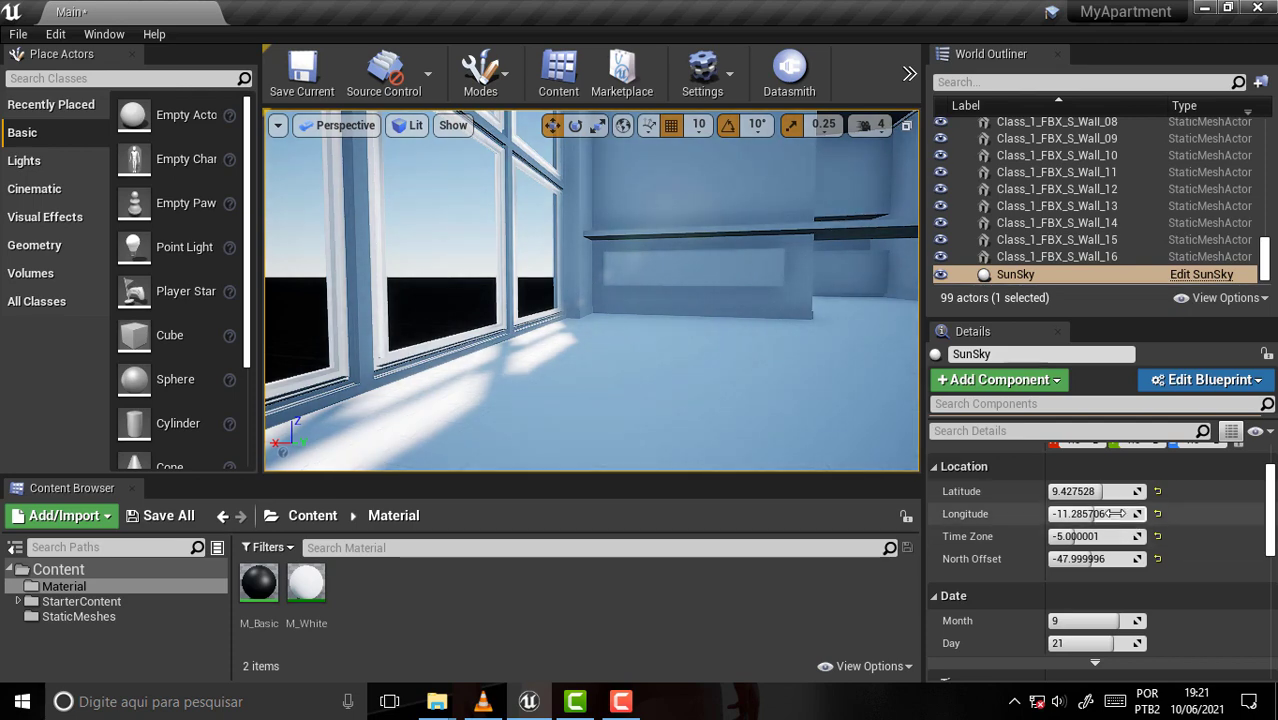
# Step: Set the SunSky Latitude to -59.136276, then hide the sun and sky
pyautogui.moveTo(1103, 496); pyautogui.dragTo(816, 392)
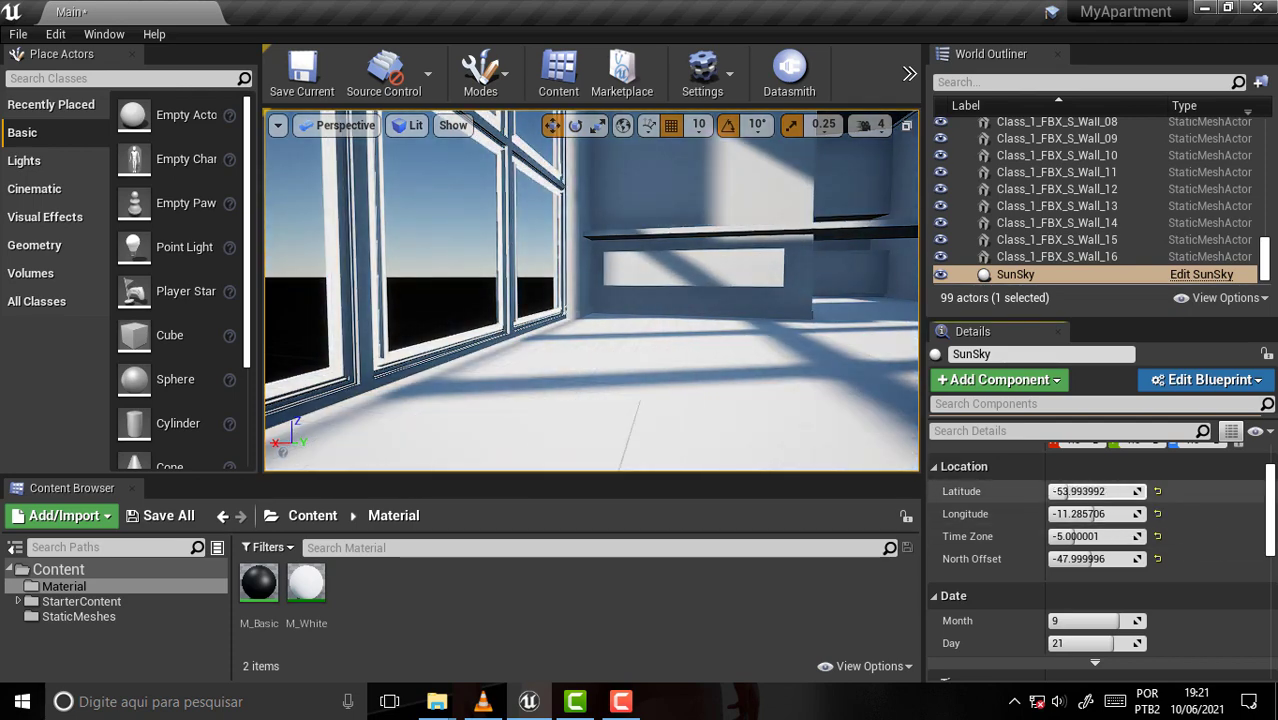
pyautogui.moveTo(816, 392)
pyautogui.mouseDown(button='right')
pyautogui.moveTo(677, 231)
pyautogui.moveTo(760, 235)
pyautogui.mouseUp(button='right')
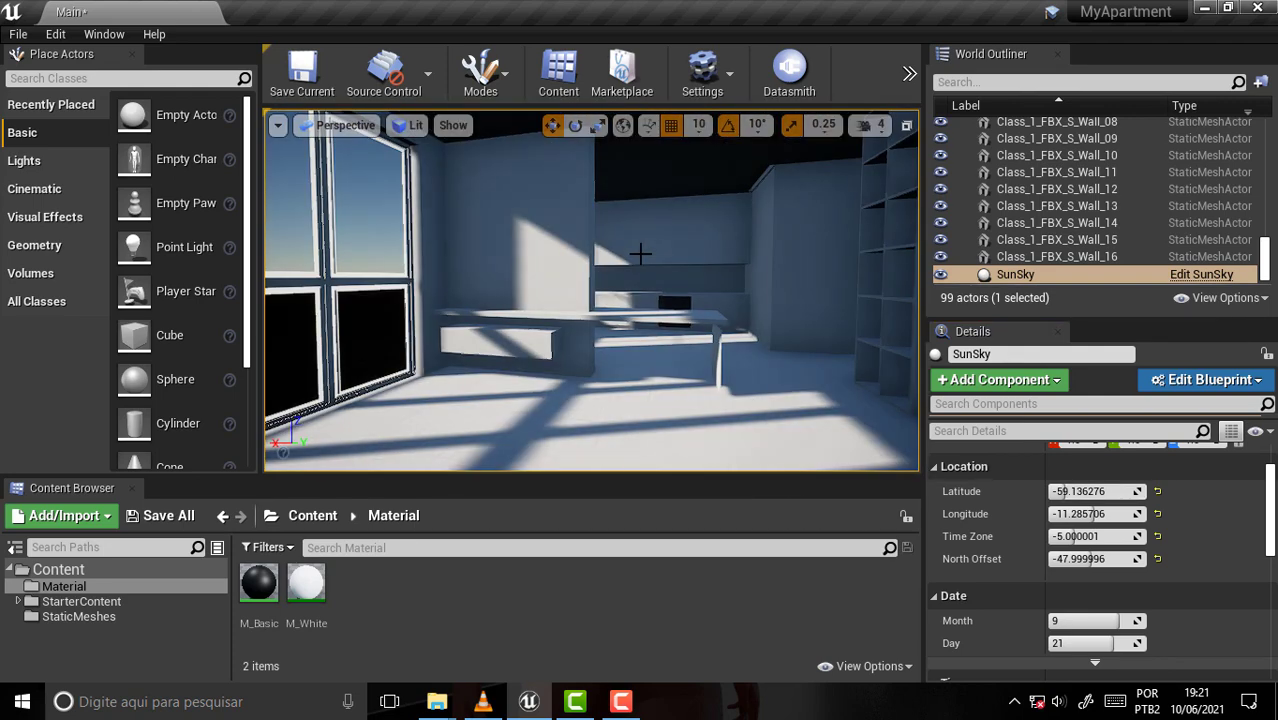
pyautogui.moveTo(642, 251)
pyautogui.mouseDown(button='right')
pyautogui.moveTo(634, 312)
pyautogui.moveTo(748, 327)
pyautogui.mouseUp(button='right')
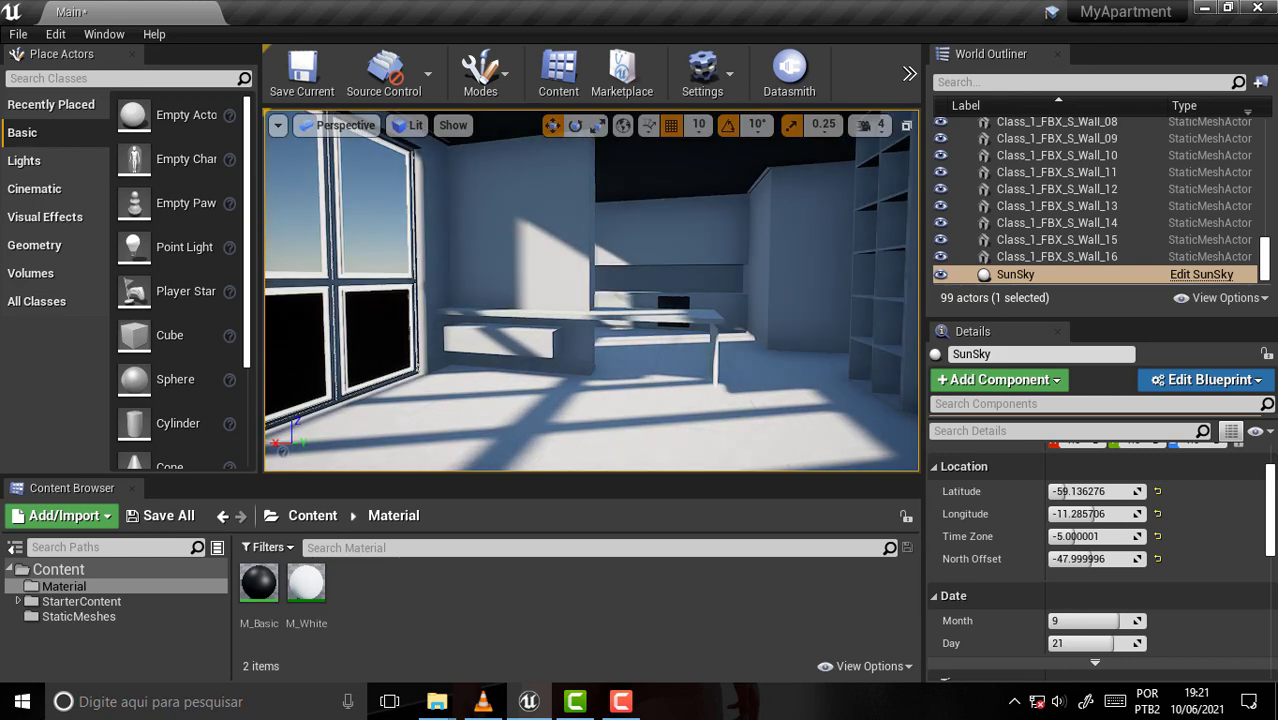
pyautogui.click(940, 275)
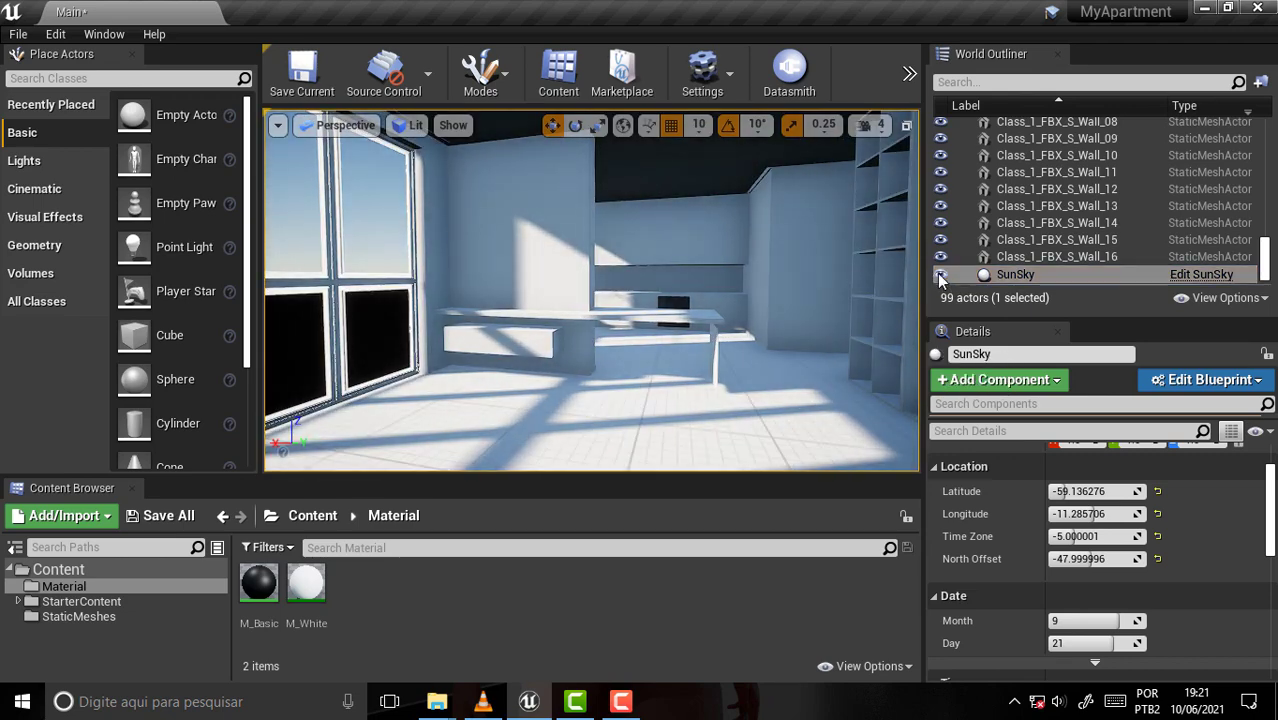
# Step: Place a point light from the Lights list into the apartment and raise it
pyautogui.click(24, 161)
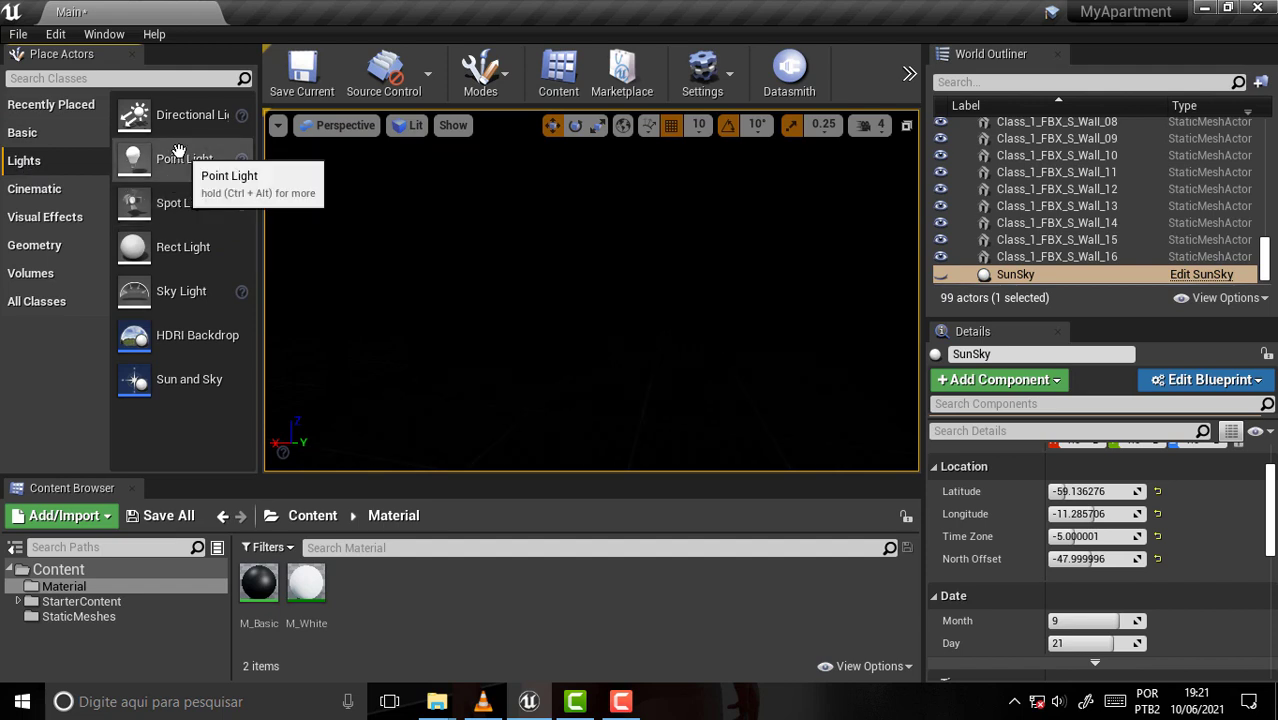
pyautogui.moveTo(178, 162); pyautogui.dragTo(655, 272)
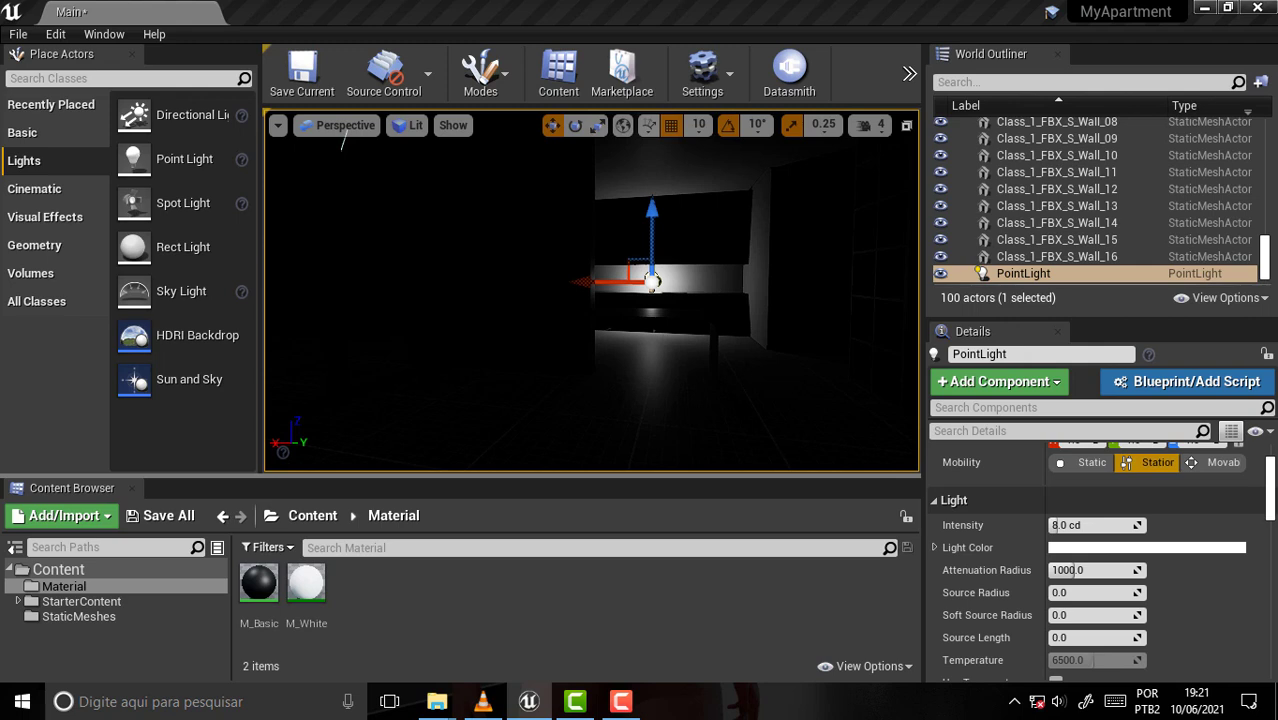
pyautogui.moveTo(651, 212); pyautogui.dragTo(656, 180)
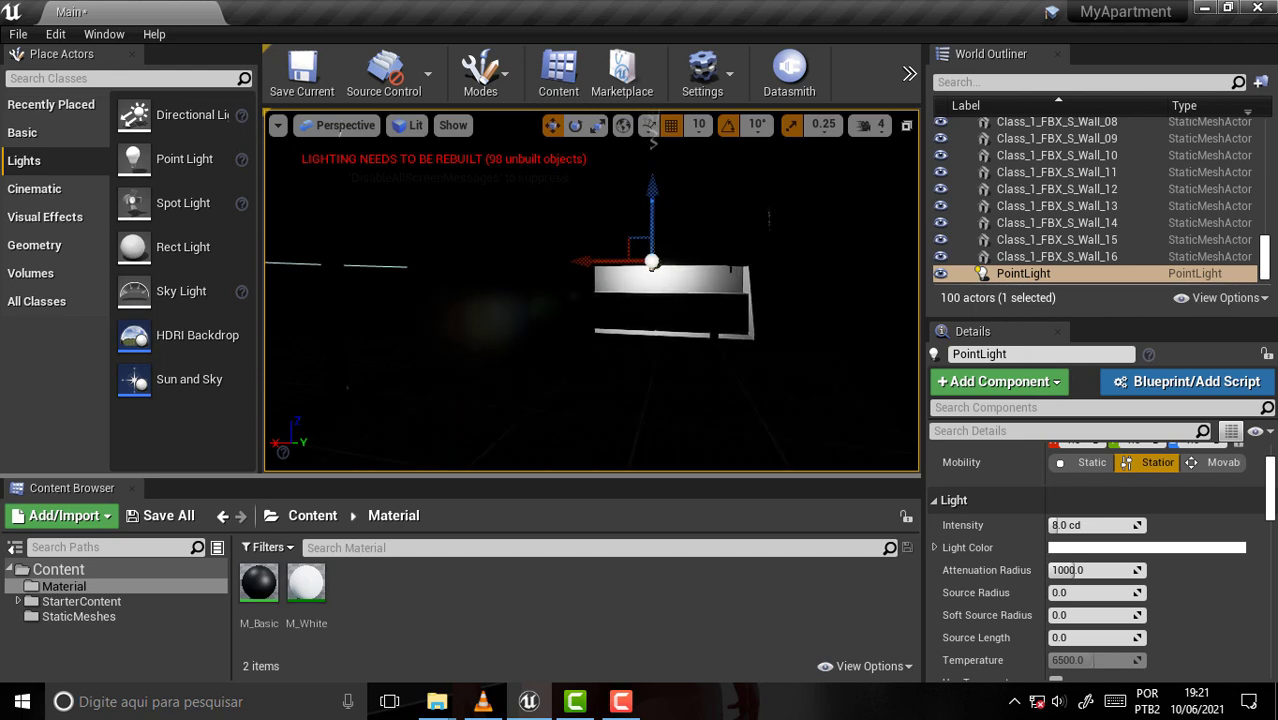
pyautogui.scroll(2, 660, 255)
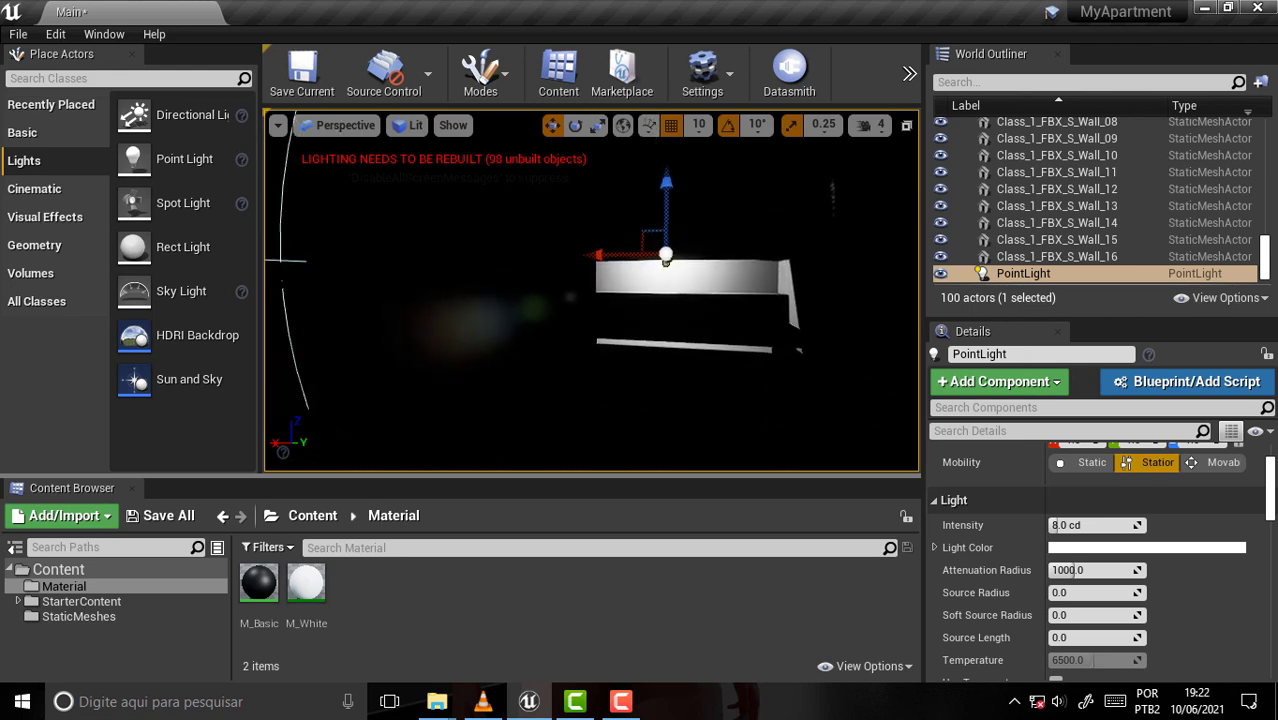
pyautogui.moveTo(660, 255); pyautogui.dragTo(830, 262, button='right')
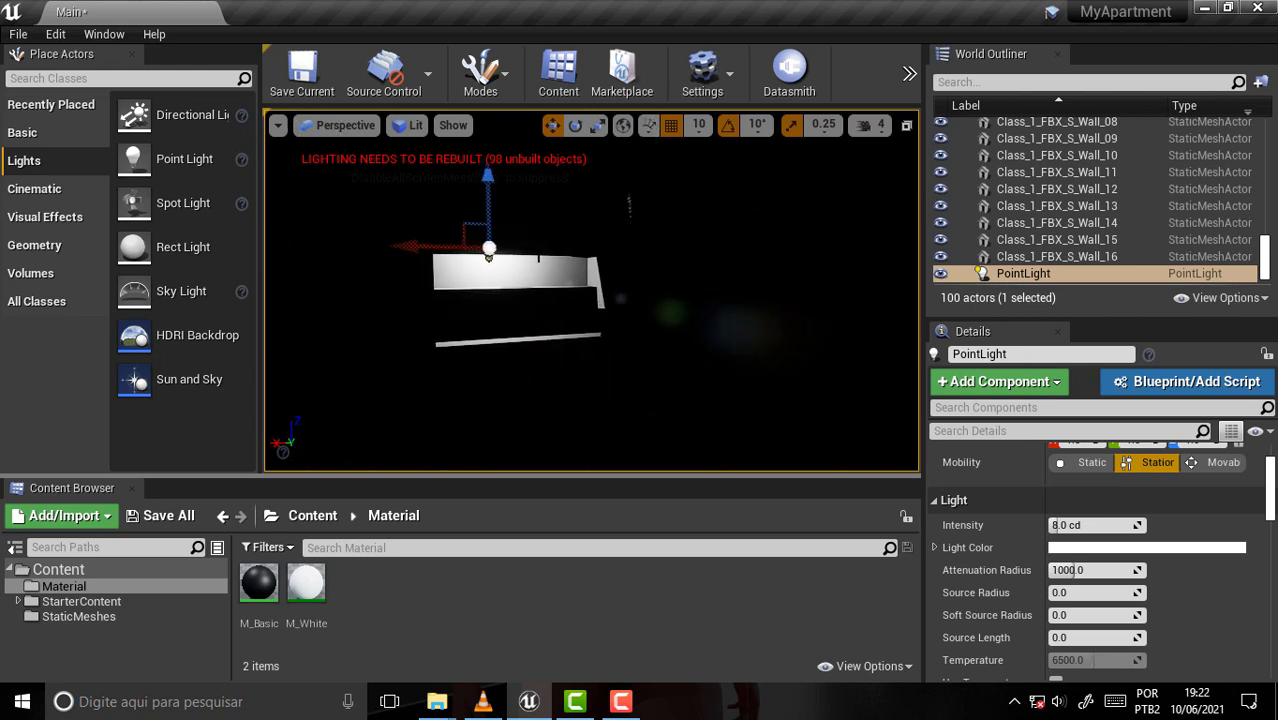
pyautogui.moveTo(660, 255)
pyautogui.mouseDown(button='right')
pyautogui.moveTo(600, 230)
pyautogui.moveTo(590, 250)
pyautogui.mouseUp(button='right')
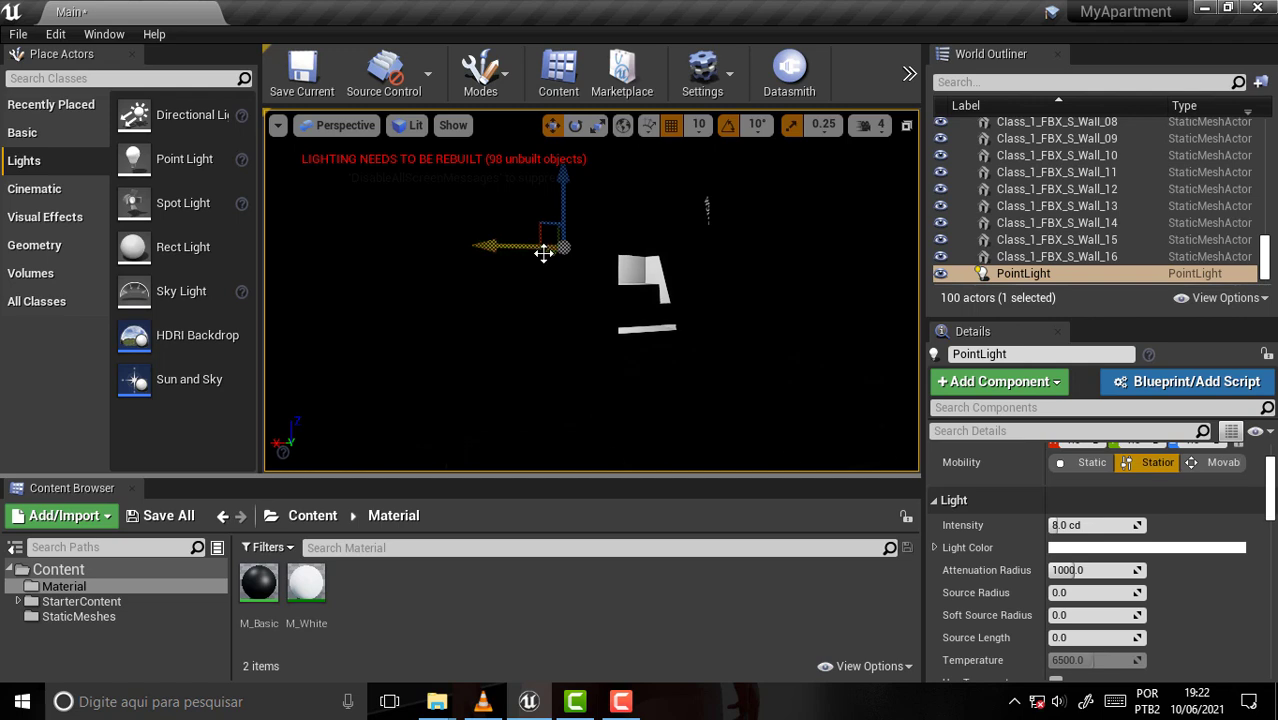
# Step: Reposition the point light right, down and along the X axis
pyautogui.moveTo(545, 253); pyautogui.dragTo(620, 287)
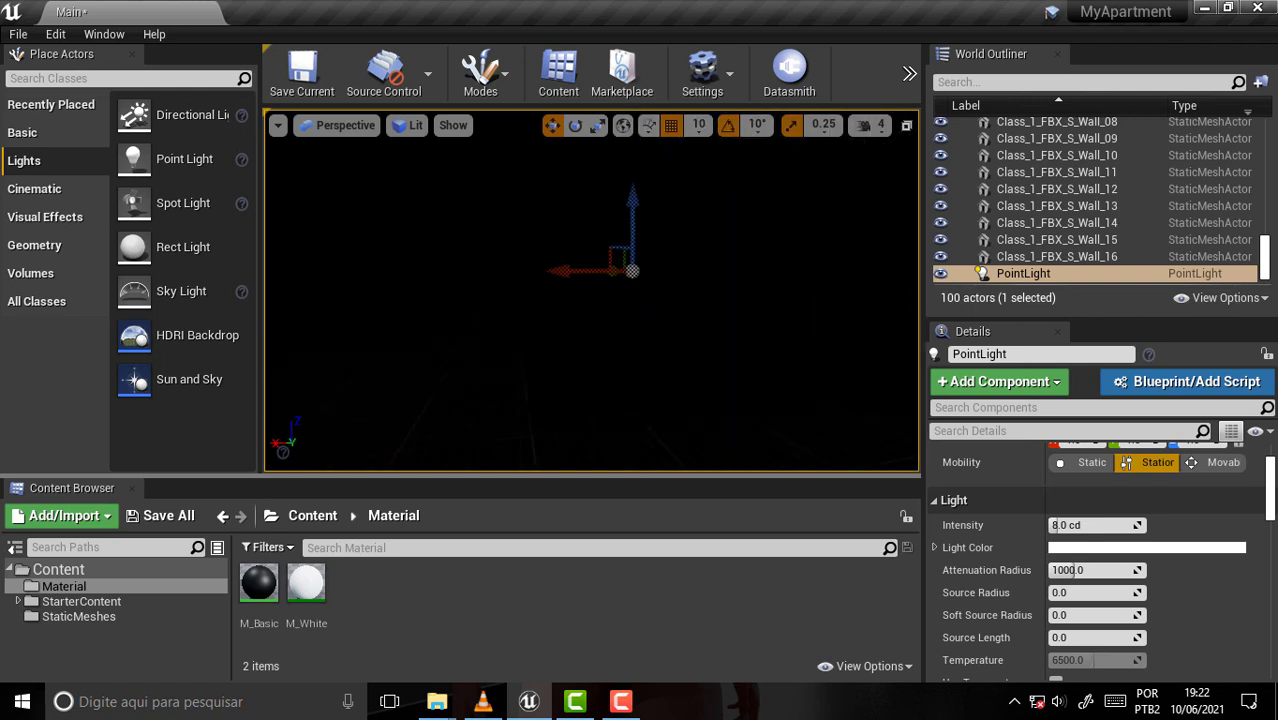
pyautogui.moveTo(590, 250); pyautogui.dragTo(625, 235, button='right')
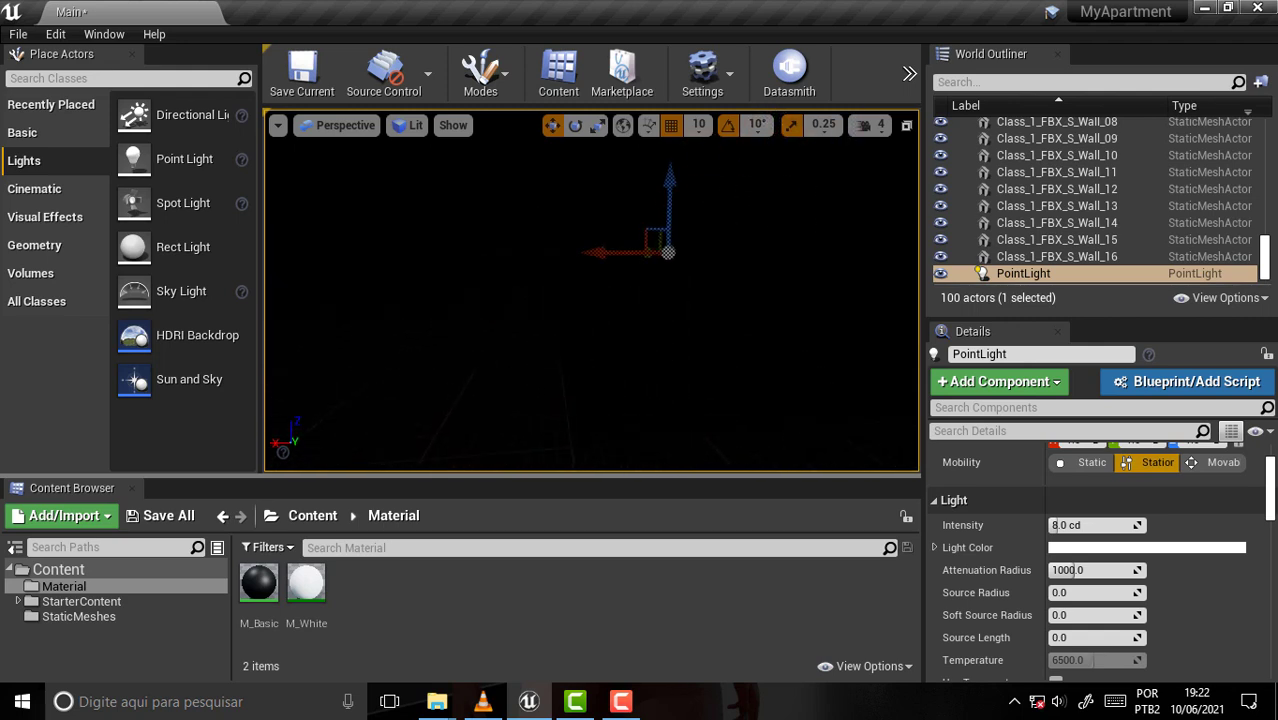
pyautogui.moveTo(635, 270); pyautogui.dragTo(635, 270, button='right')
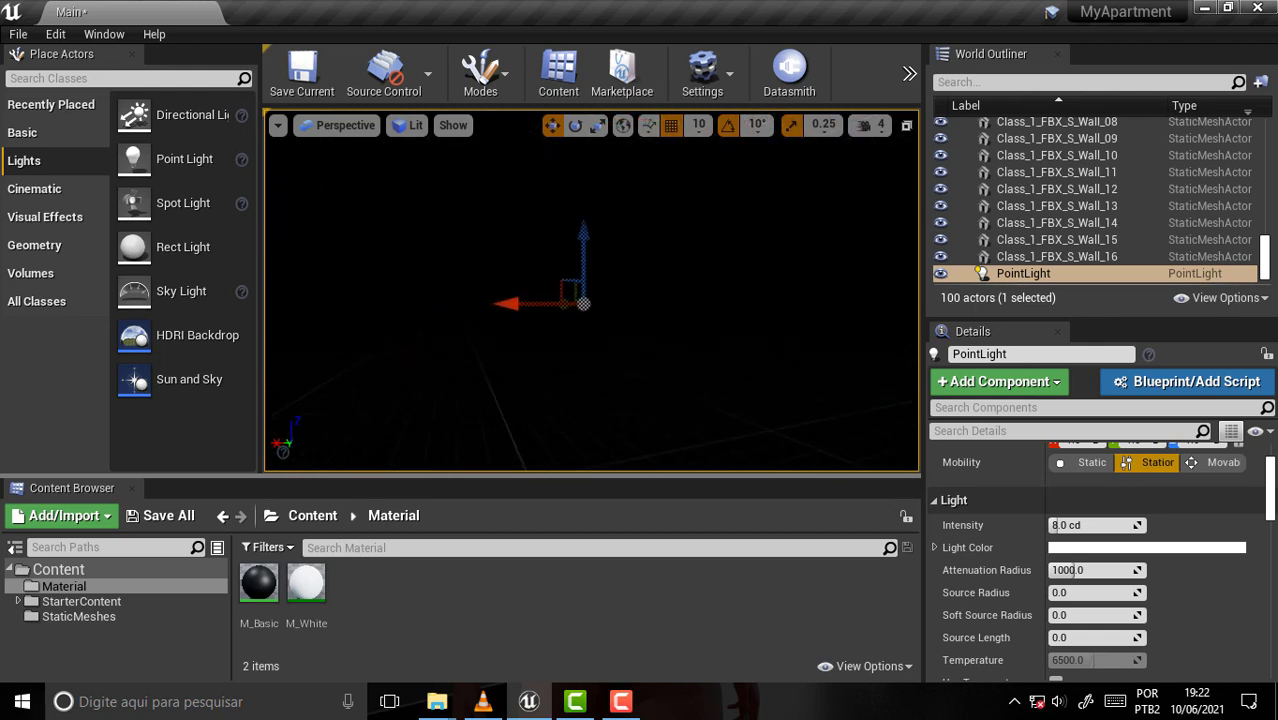
pyautogui.moveTo(635, 270); pyautogui.dragTo(635, 270, button='right')
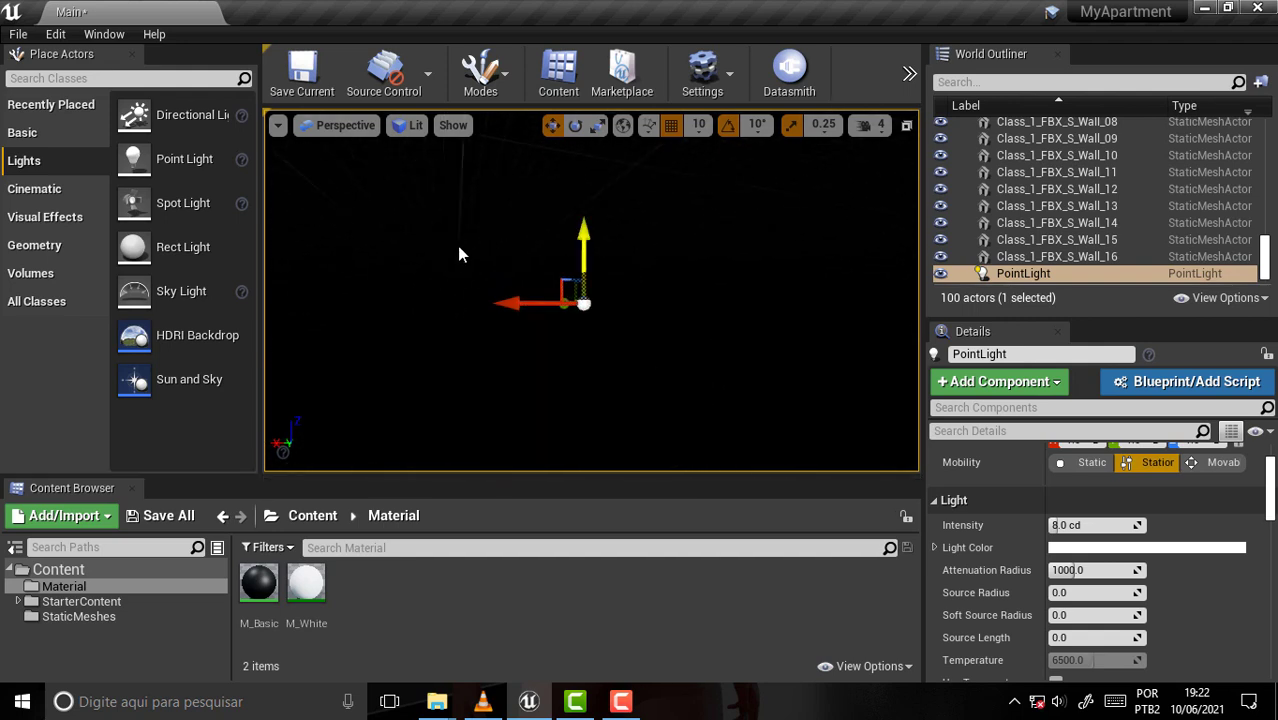
pyautogui.moveTo(562, 304)
pyautogui.mouseDown()
pyautogui.moveTo(629, 304)
pyautogui.moveTo(638, 258)
pyautogui.mouseUp()
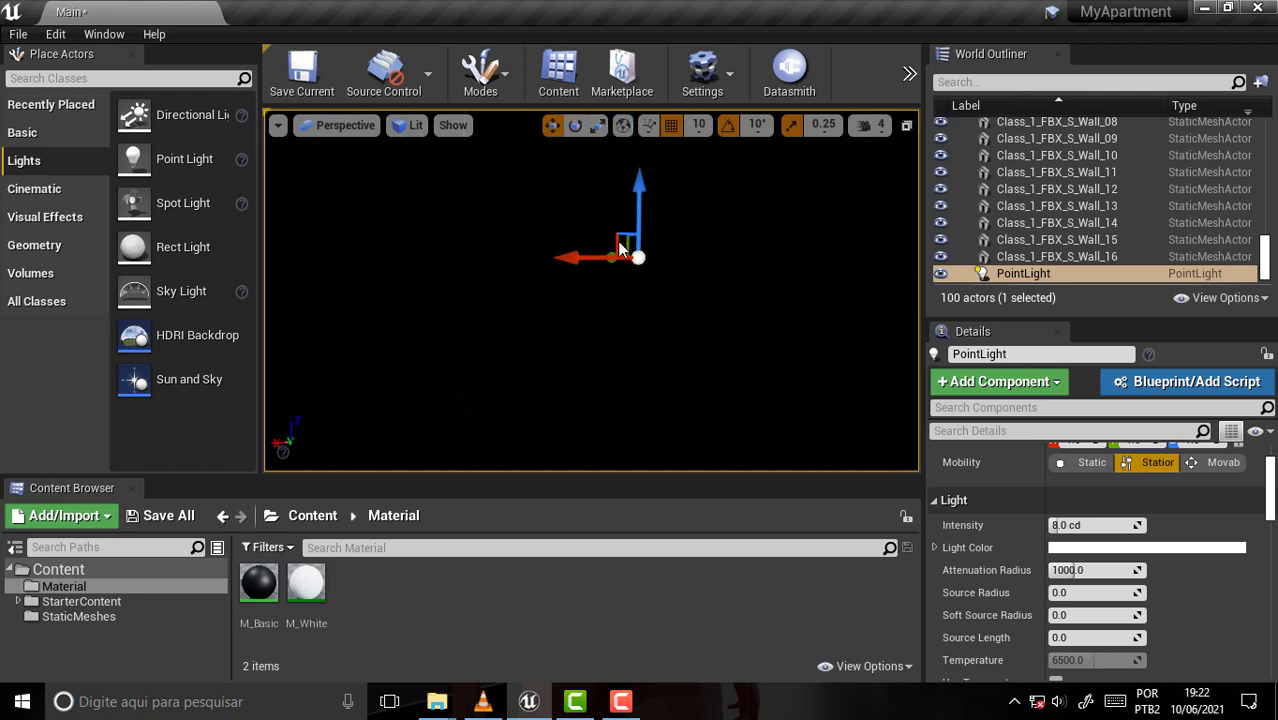
pyautogui.moveTo(638, 258); pyautogui.dragTo(619, 172, button='right')
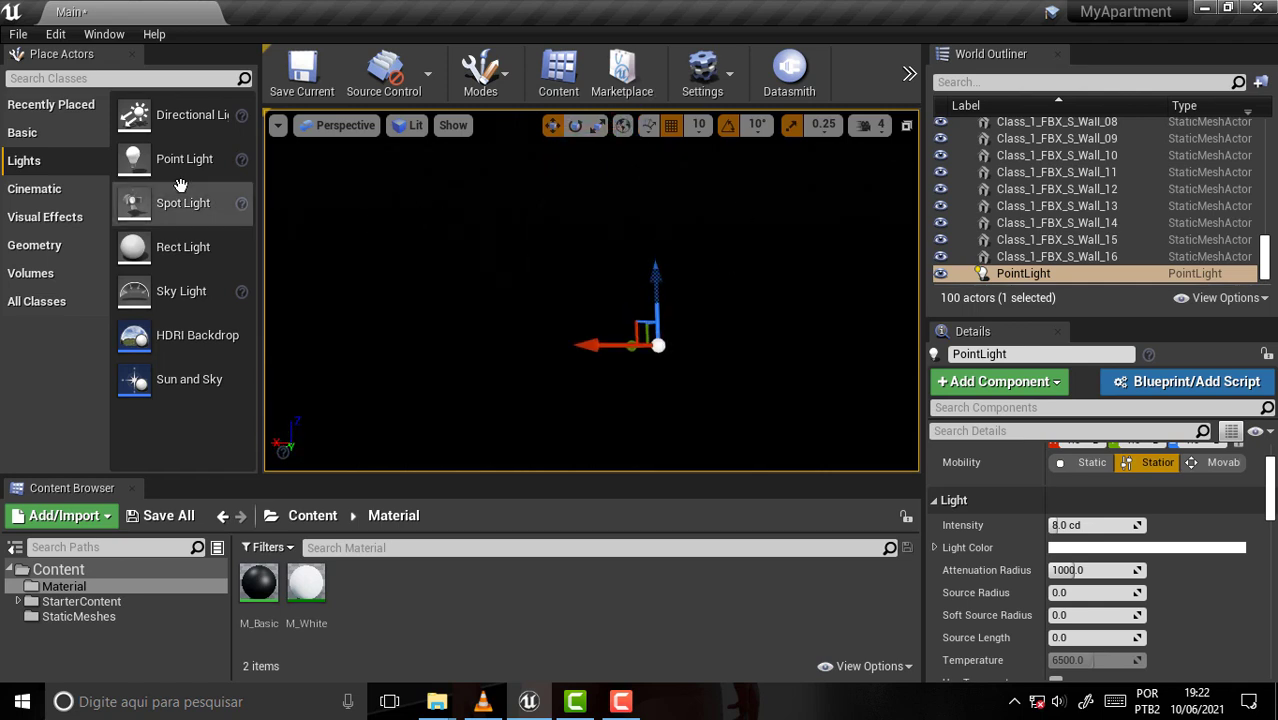
pyautogui.click(668, 350)
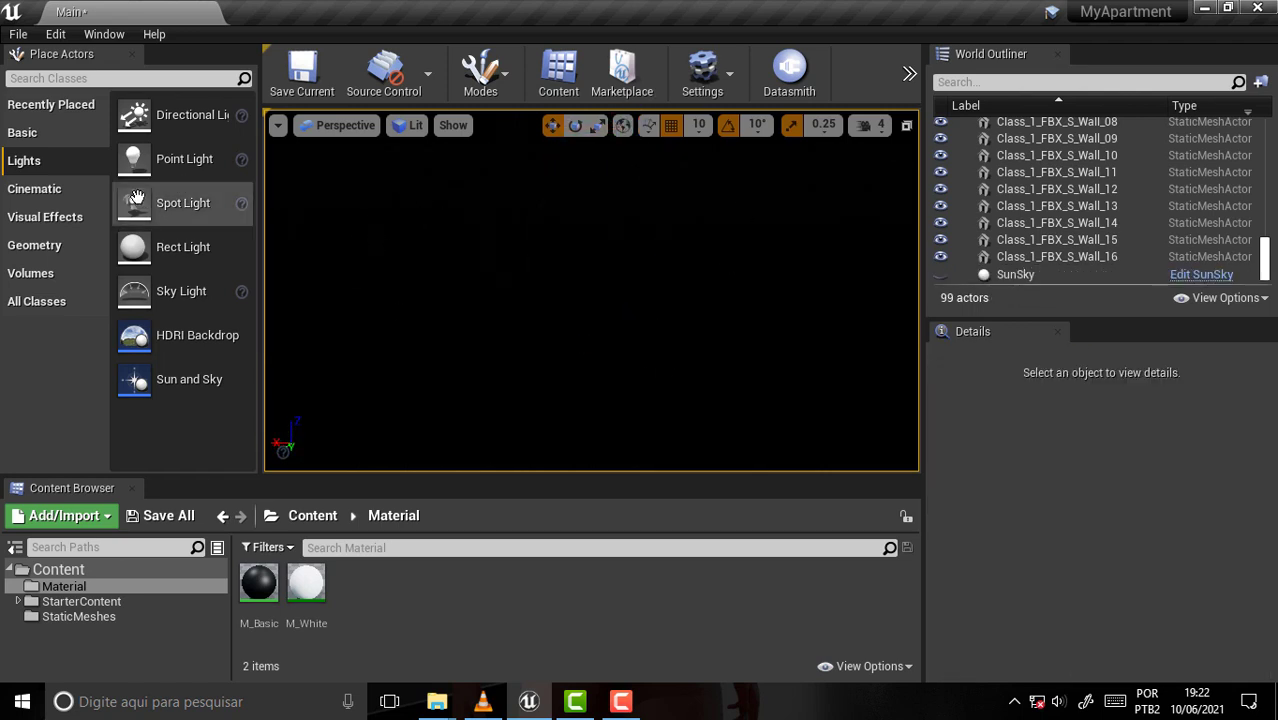
# Step: Place a new point light in the room and set its intensity to 125.085144 cd
pyautogui.moveTo(160, 165)
pyautogui.mouseDown()
pyautogui.moveTo(670, 285)
pyautogui.moveTo(648, 337)
pyautogui.moveTo(663, 285)
pyautogui.moveTo(715, 290)
pyautogui.moveTo(708, 275)
pyautogui.moveTo(738, 264)
pyautogui.mouseUp()
pyautogui.click(685, 296)
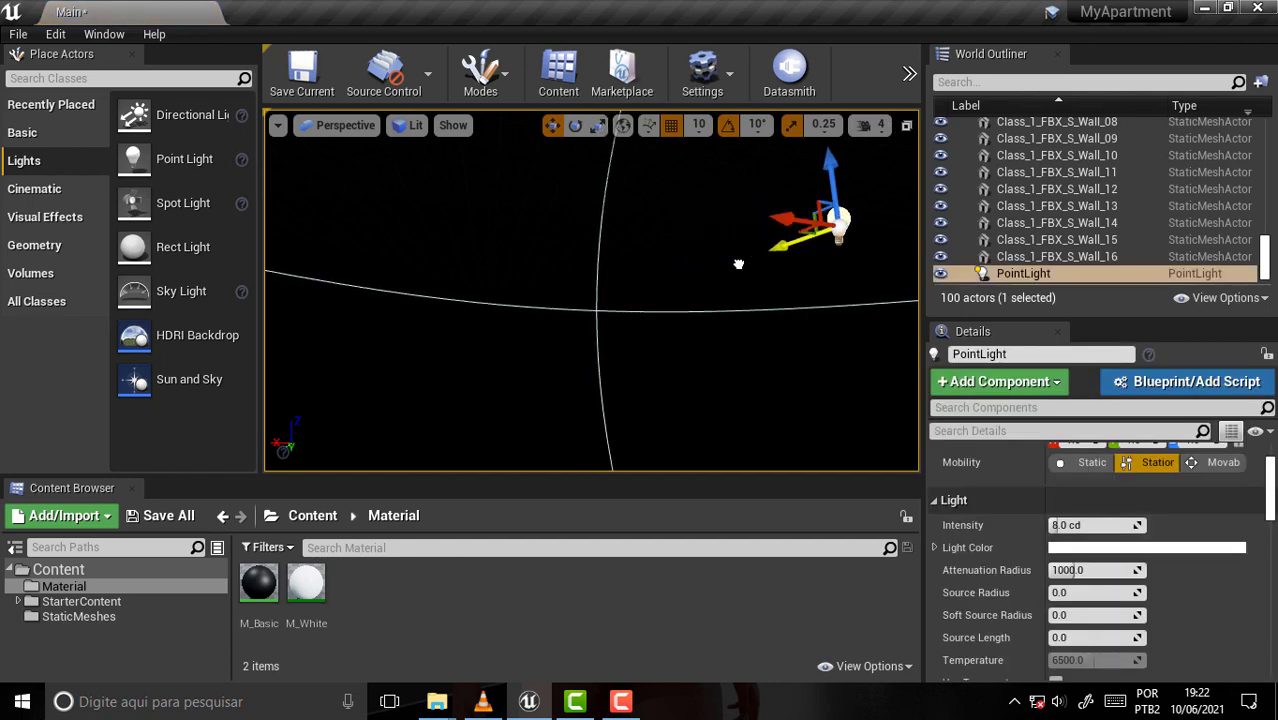
pyautogui.moveTo(788, 218); pyautogui.dragTo(740, 215, button='right')
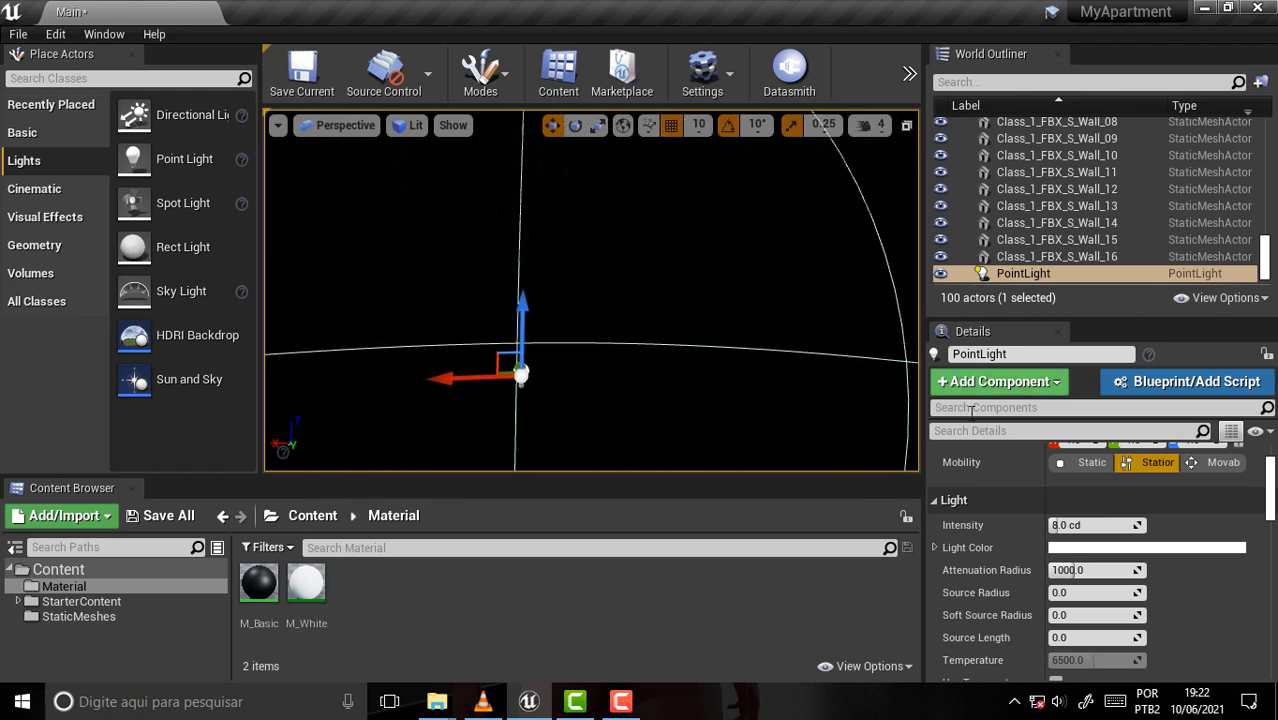
pyautogui.moveTo(1093, 525); pyautogui.dragTo(1120, 525)
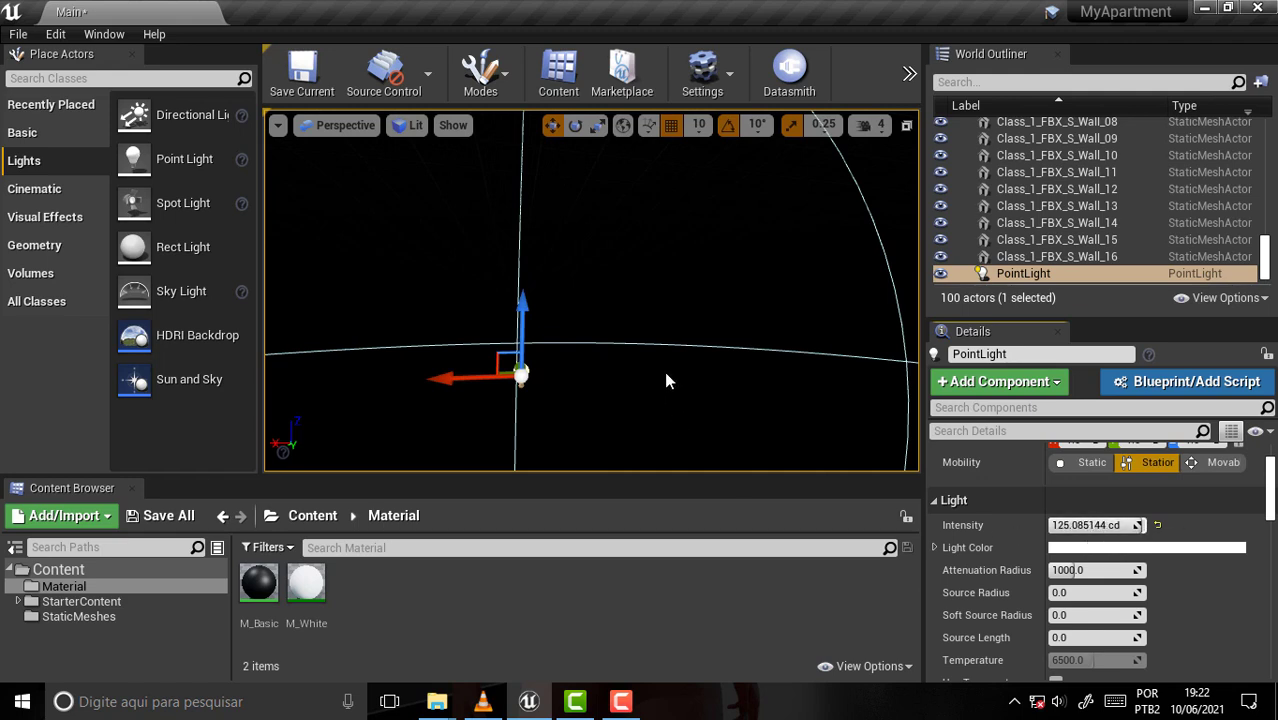
# Step: Switch the viewport to Unlit and slide the point light along the X axis
pyautogui.click(414, 125)
pyautogui.click(472, 190)
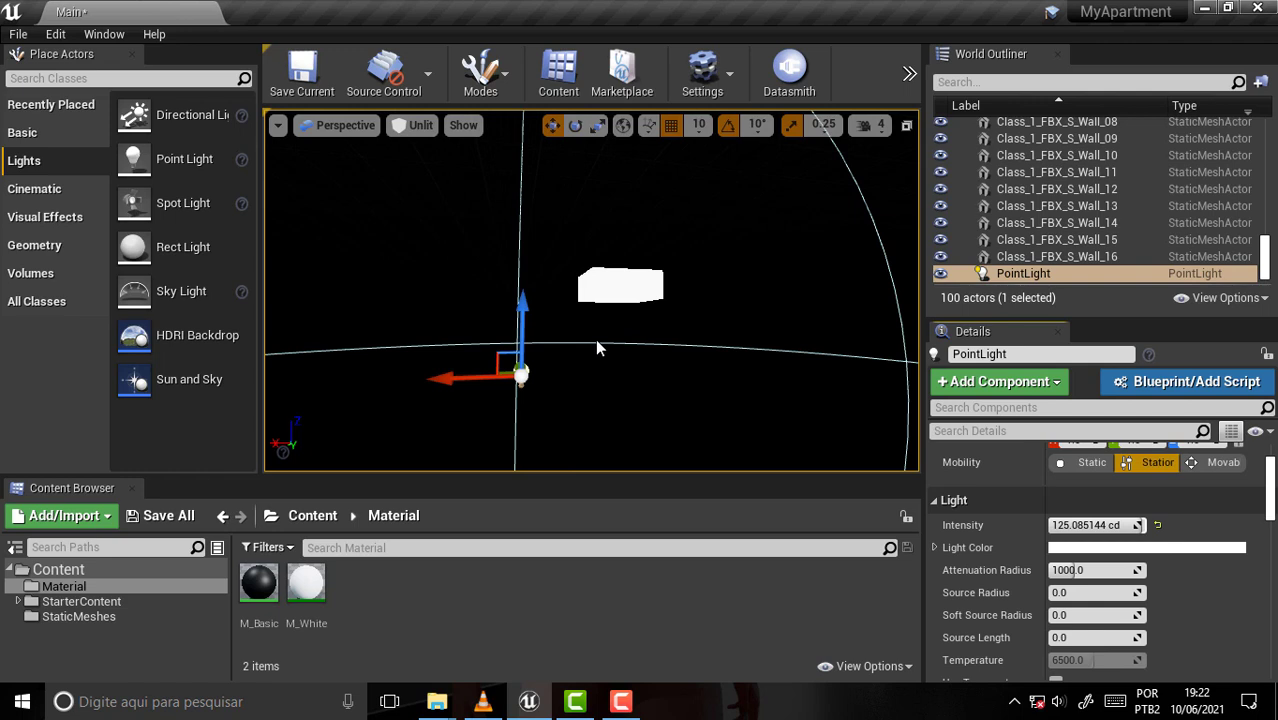
pyautogui.moveTo(482, 381); pyautogui.dragTo(847, 304)
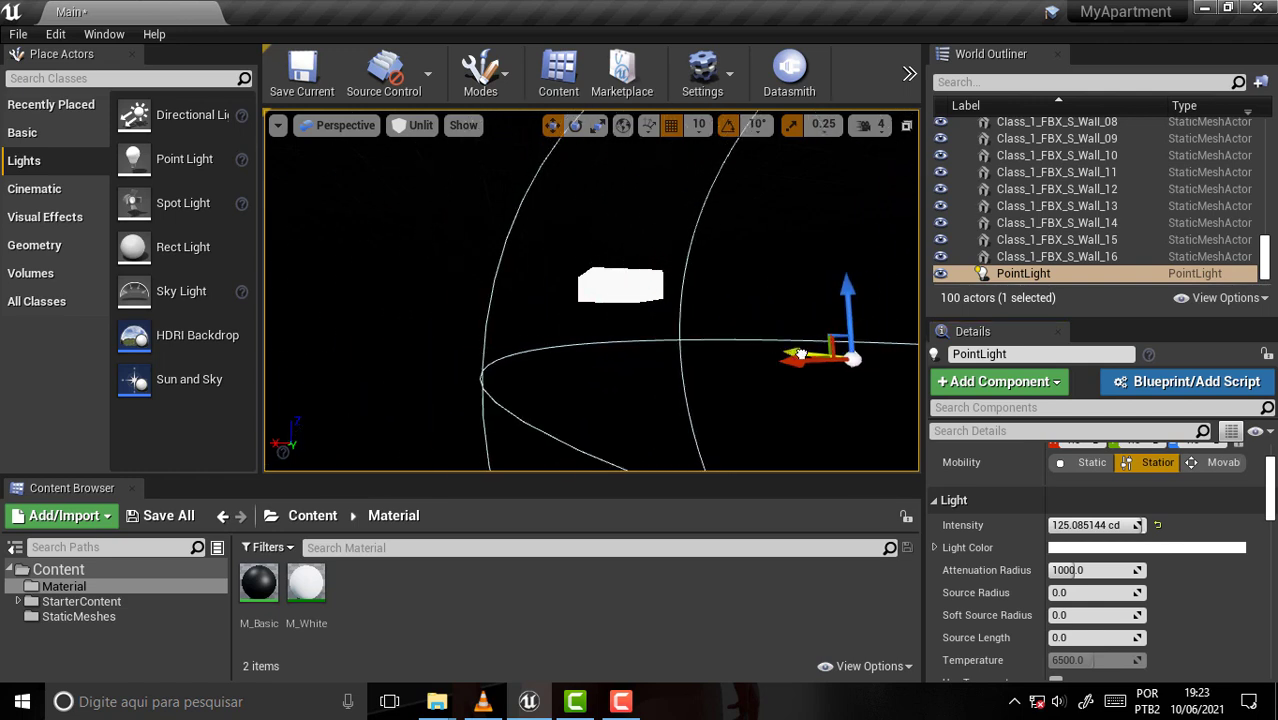
pyautogui.moveTo(824, 352)
pyautogui.mouseDown()
pyautogui.moveTo(561, 333)
pyautogui.moveTo(570, 328)
pyautogui.mouseUp()
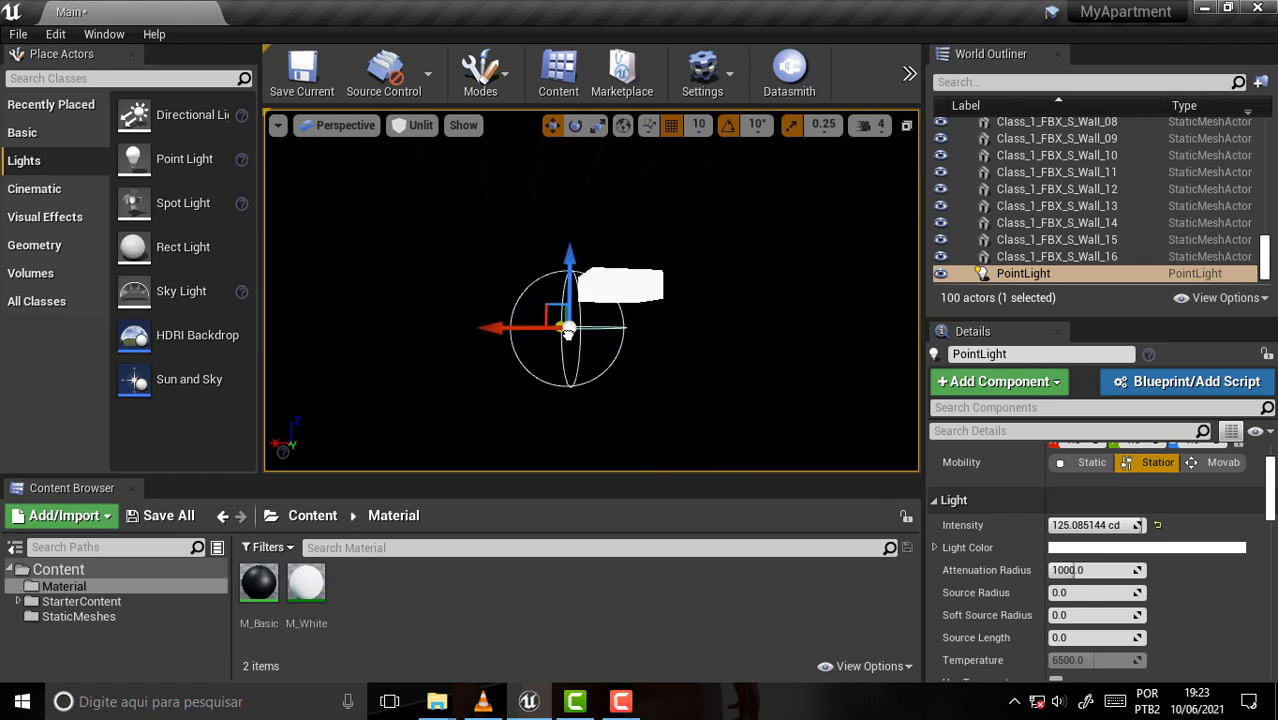
pyautogui.click(345, 125)
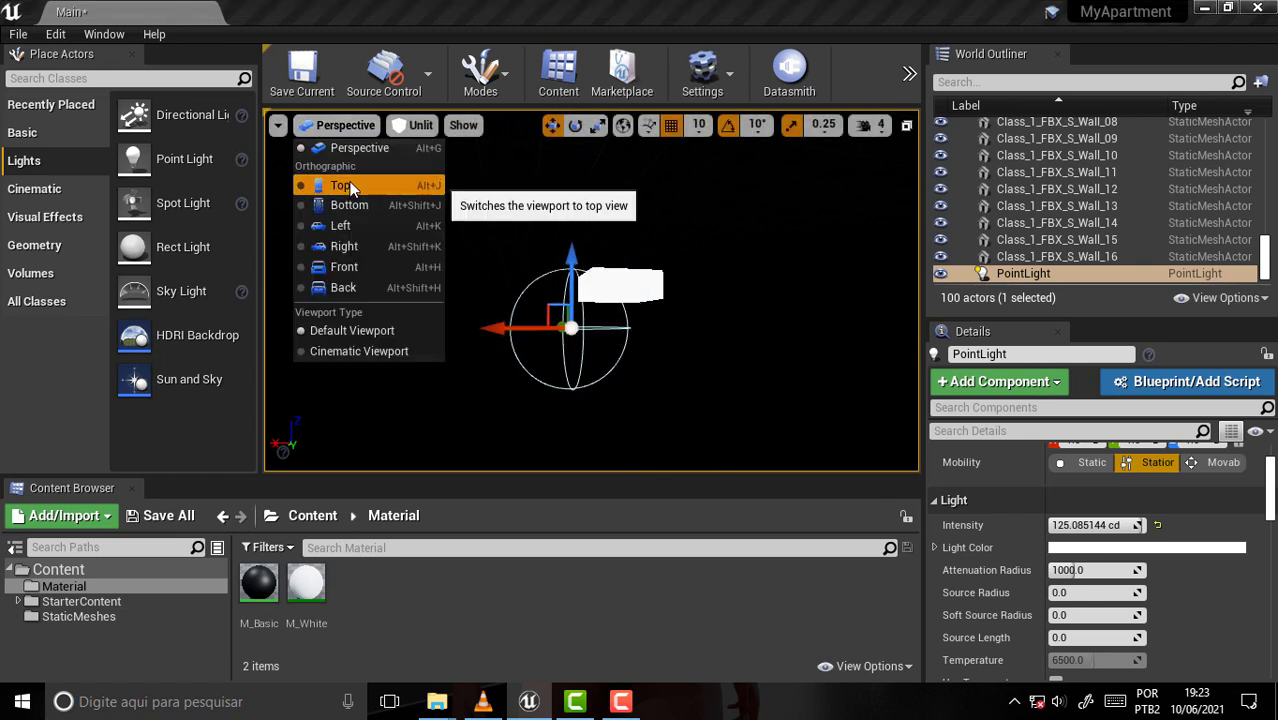
# Step: In the Top view, move the point light along the Y axis
pyautogui.click(349, 189)
pyautogui.scroll(-3, 615, 297)
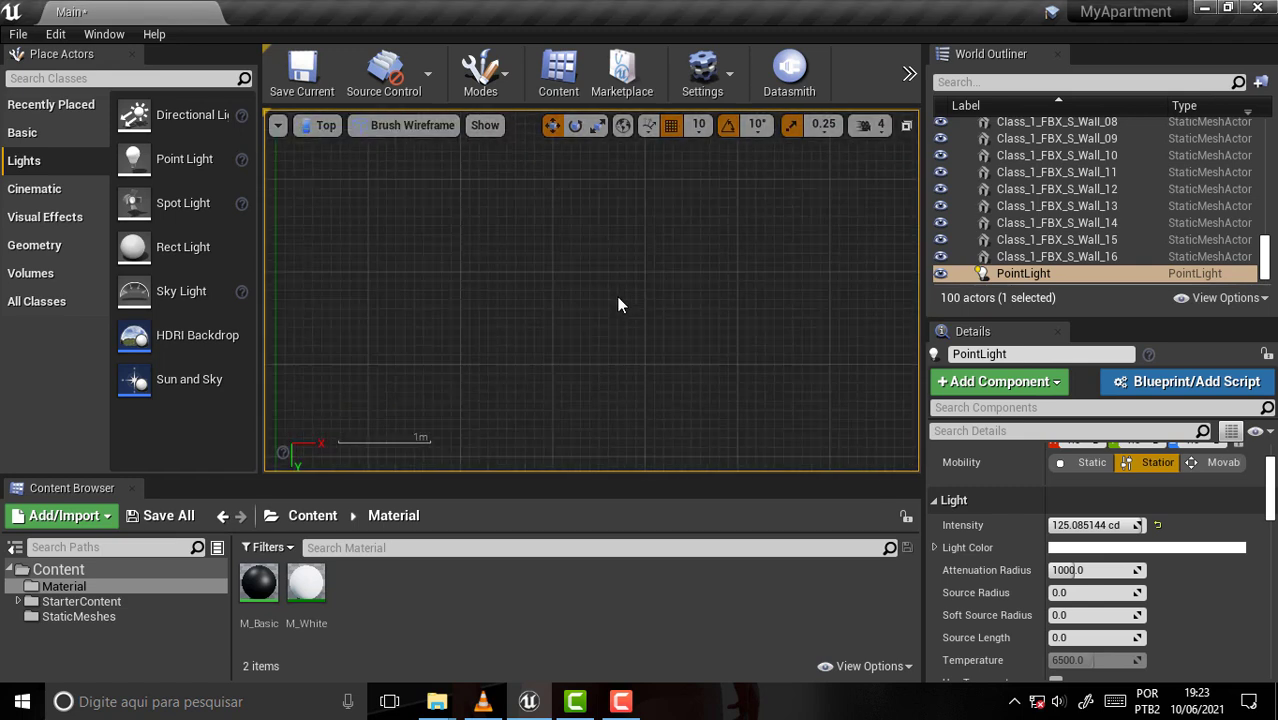
pyautogui.scroll(-3, 615, 297)
pyautogui.scroll(-3, 617, 292)
pyautogui.scroll(-3, 618, 290)
pyautogui.scroll(-3, 618, 290)
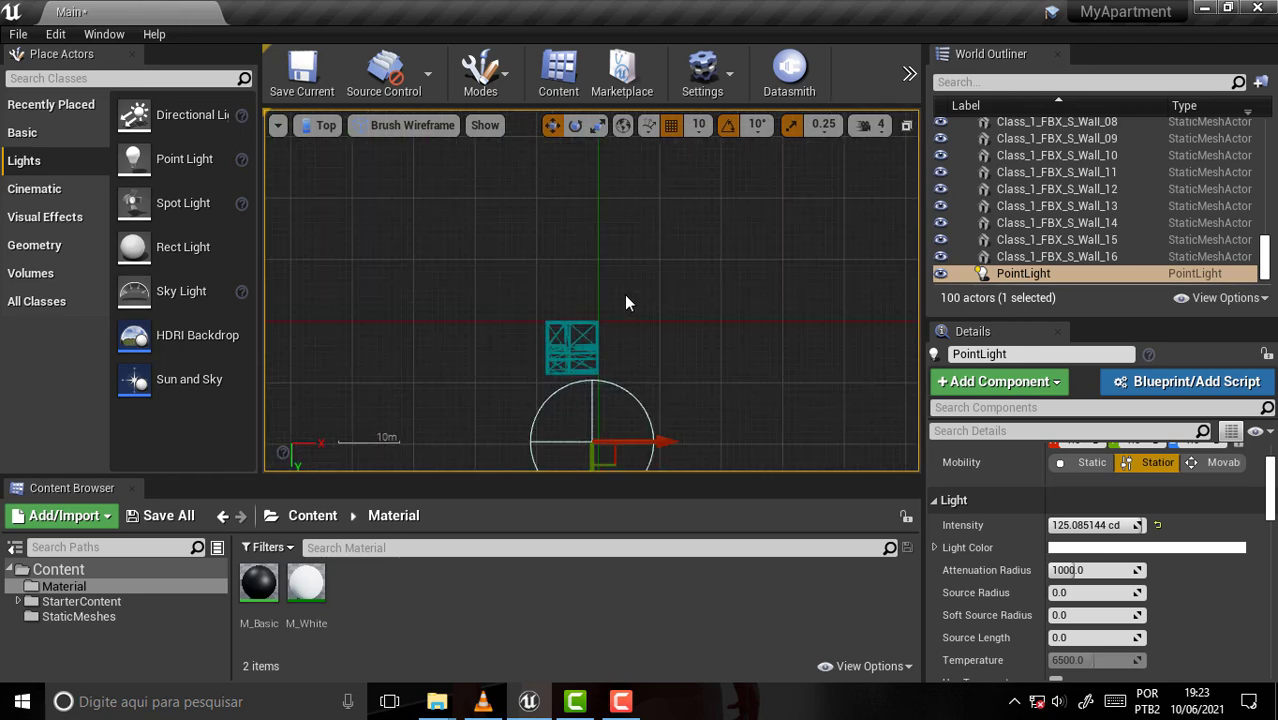
pyautogui.scroll(-2, 623, 294)
pyautogui.moveTo(596, 418)
pyautogui.mouseDown()
pyautogui.moveTo(597, 346)
pyautogui.moveTo(650, 345)
pyautogui.mouseUp()
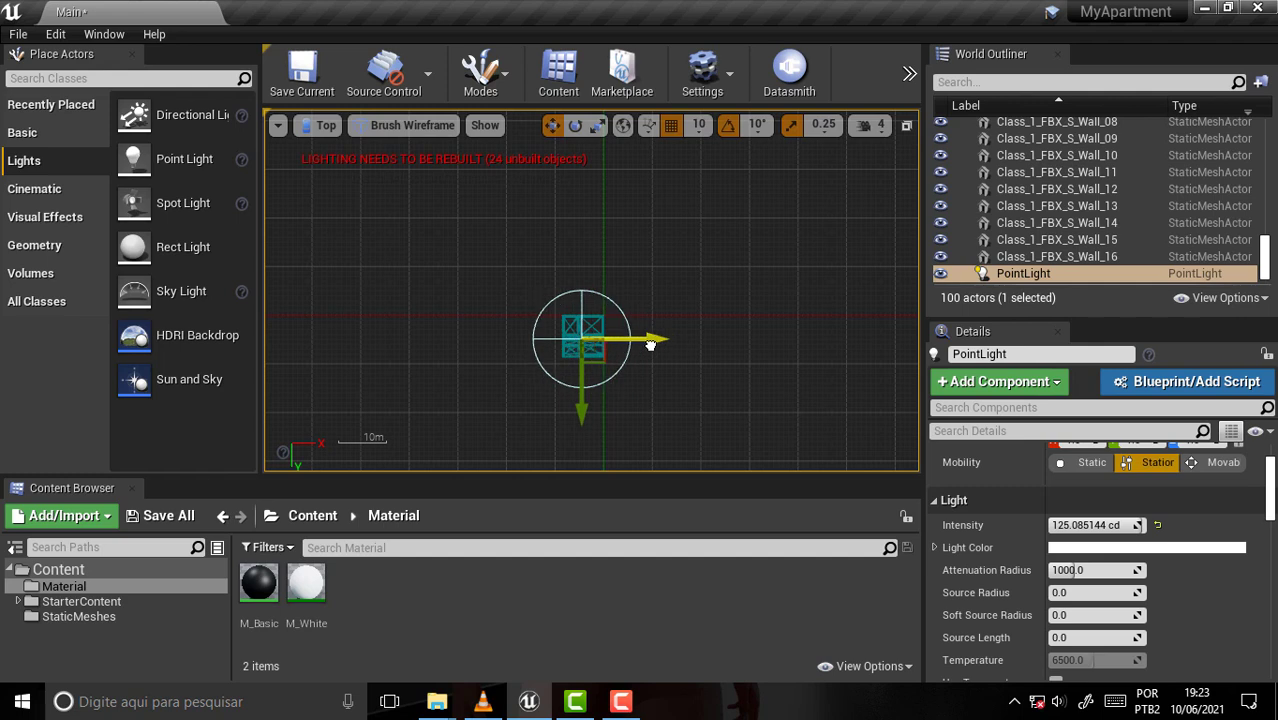
# Step: In the Left view, raise the point light higher
pyautogui.click(323, 125)
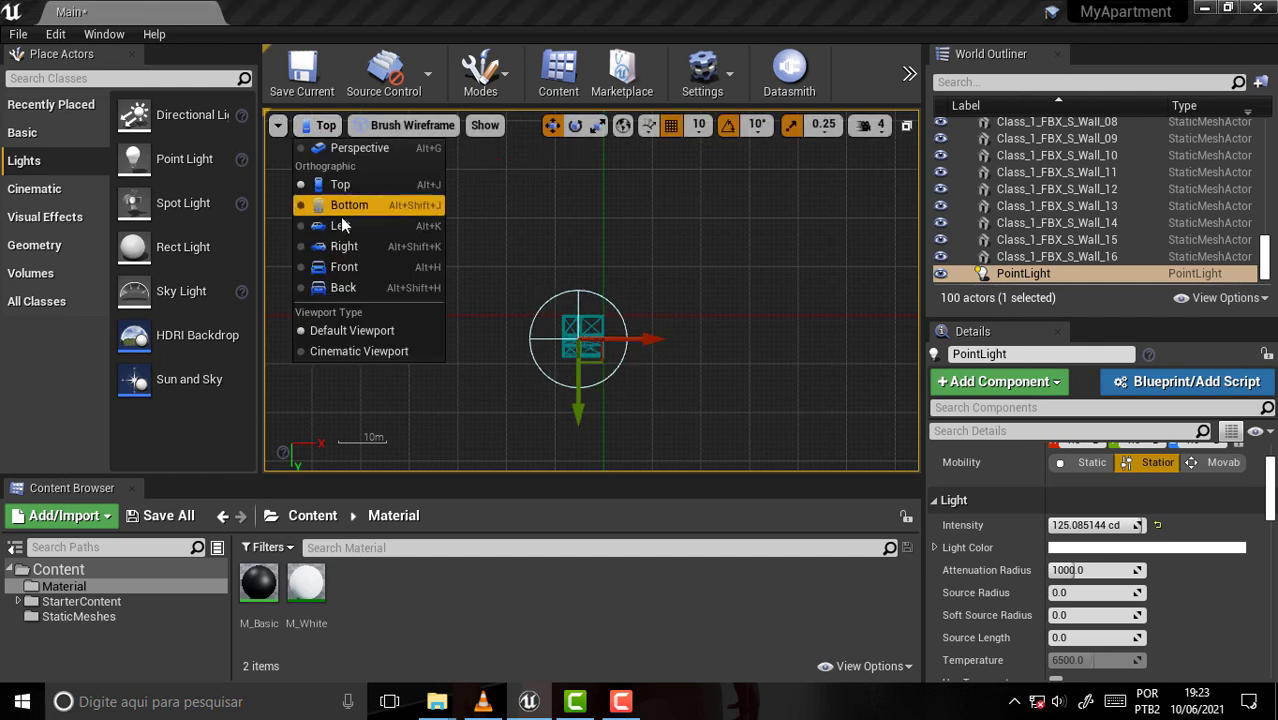
pyautogui.click(365, 240)
pyautogui.moveTo(601, 249); pyautogui.dragTo(607, 225)
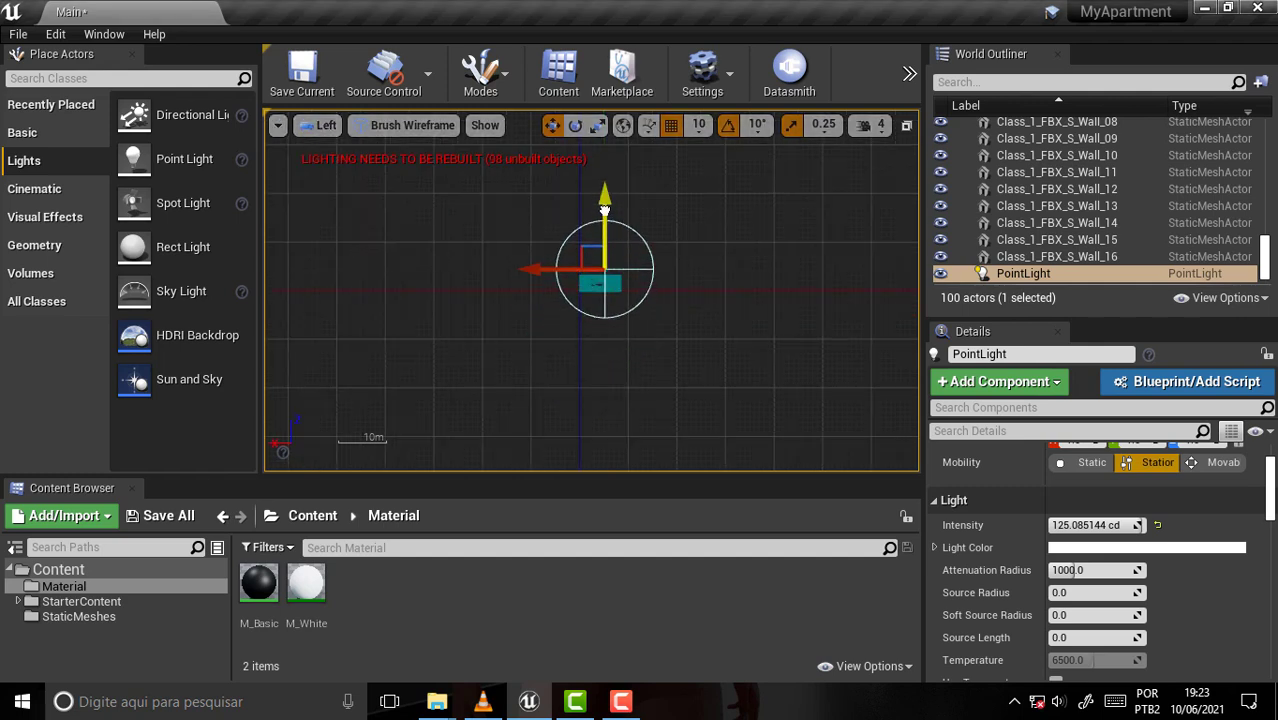
# Step: Return to the Perspective view and select the ceiling mesh Class_1_FBX_S_Ceiling_01
pyautogui.click(323, 125)
pyautogui.click(342, 147)
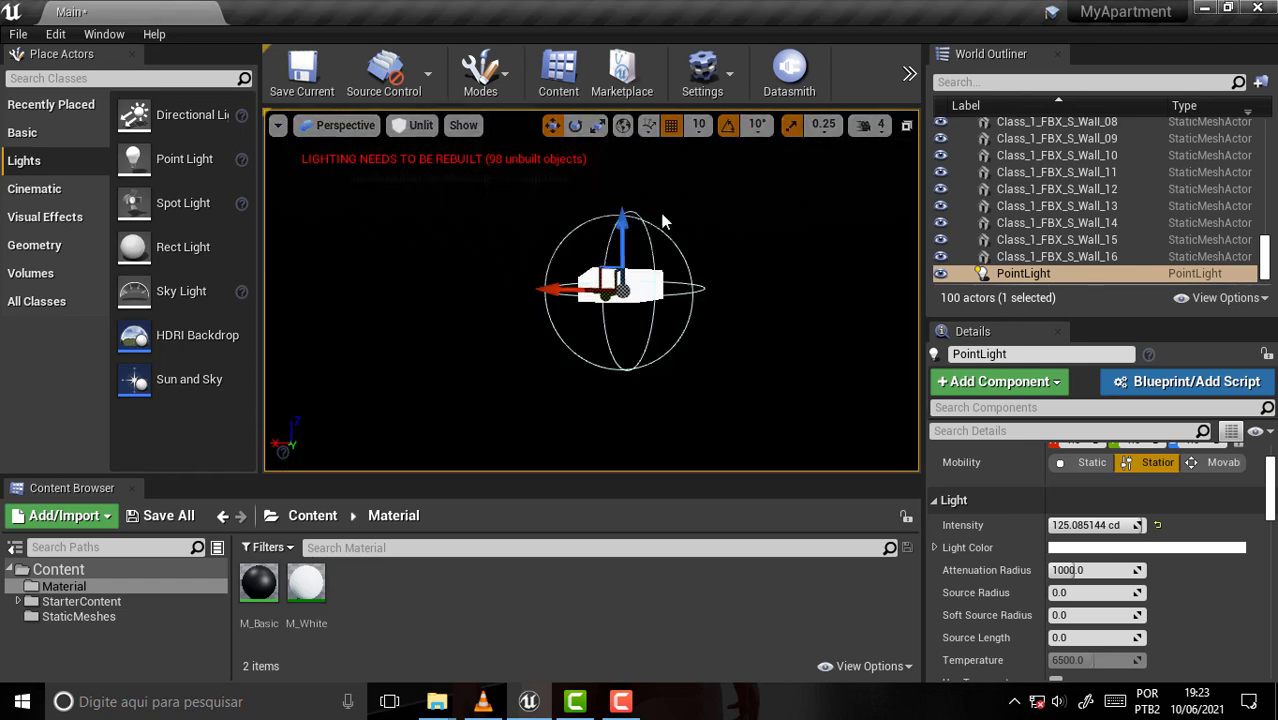
pyautogui.scroll(2, 715, 159)
pyautogui.scroll(4, 764, 215)
pyautogui.scroll(3, 762, 215)
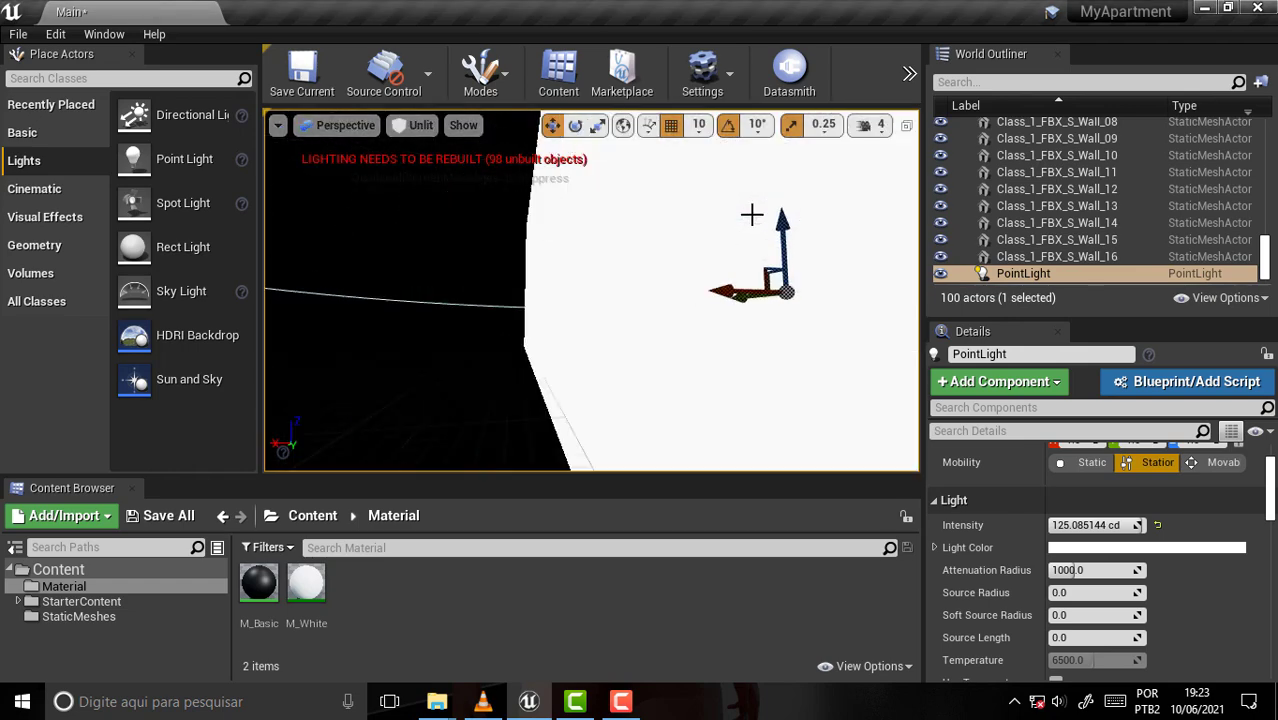
pyautogui.scroll(-1, 656, 220)
pyautogui.scroll(-2, 656, 220)
pyautogui.moveTo(758, 262); pyautogui.dragTo(790, 245, button='right')
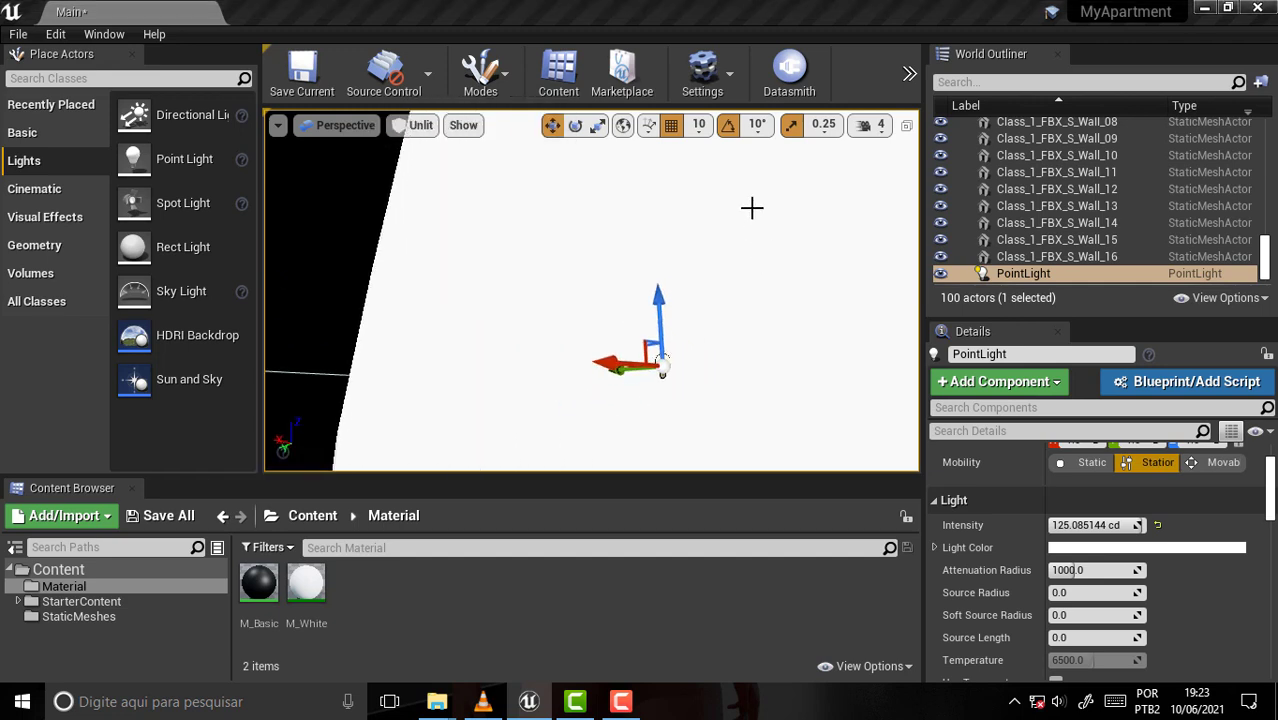
pyautogui.click(716, 258)
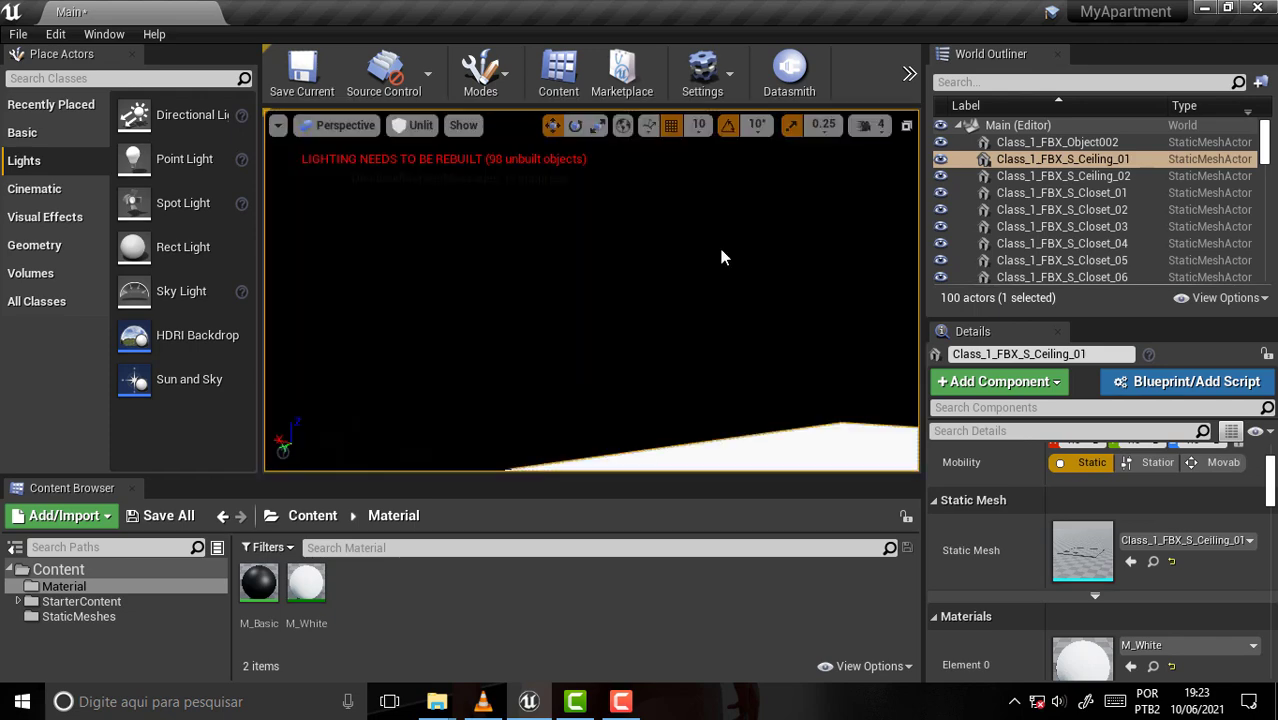
# Step: Switch the viewport to Lit, select the PointLight and inspect it beside the shelf unit
pyautogui.click(420, 125)
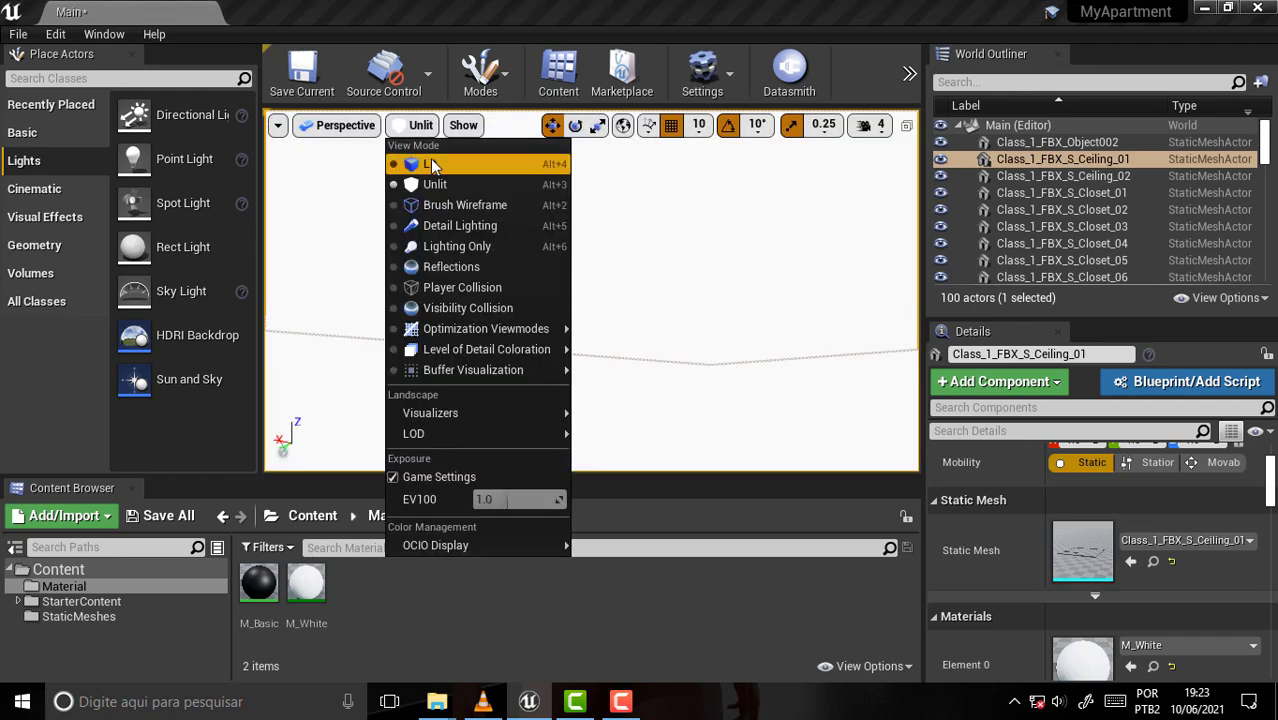
pyautogui.click(418, 160)
pyautogui.moveTo(658, 283)
pyautogui.mouseDown(button='right')
pyautogui.moveTo(696, 265)
pyautogui.moveTo(740, 270)
pyautogui.mouseUp(button='right')
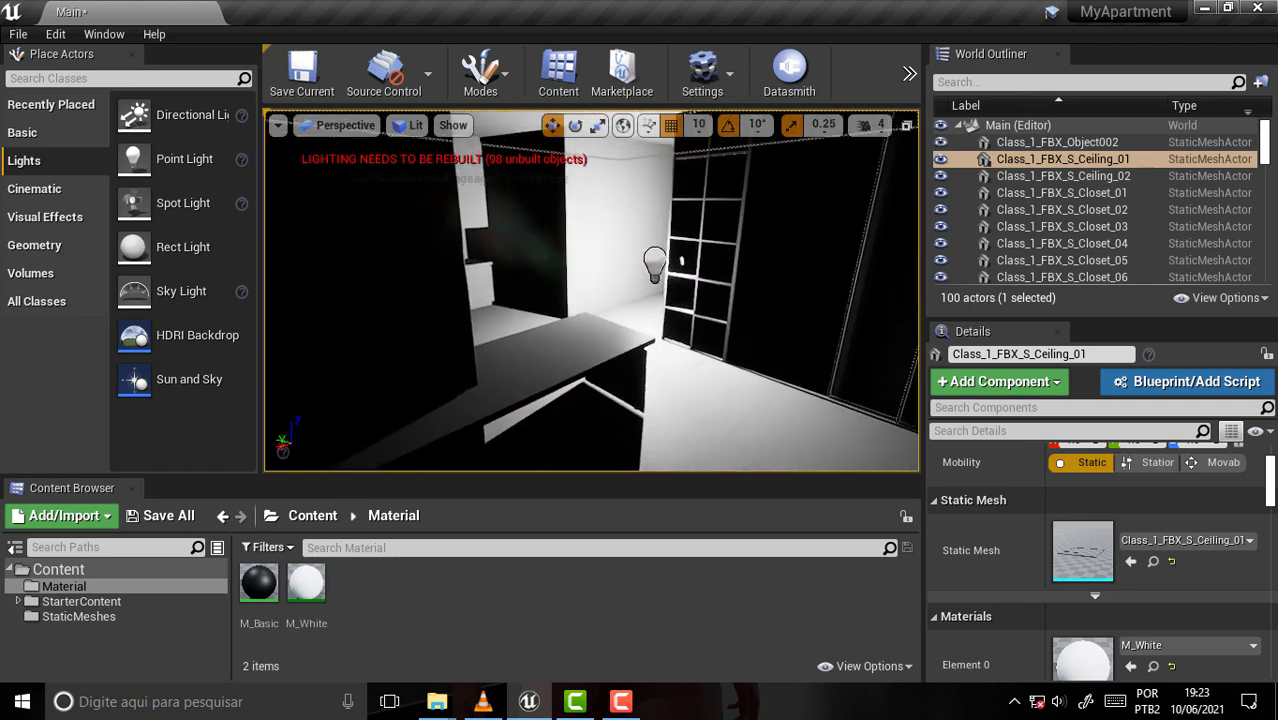
pyautogui.click(650, 276)
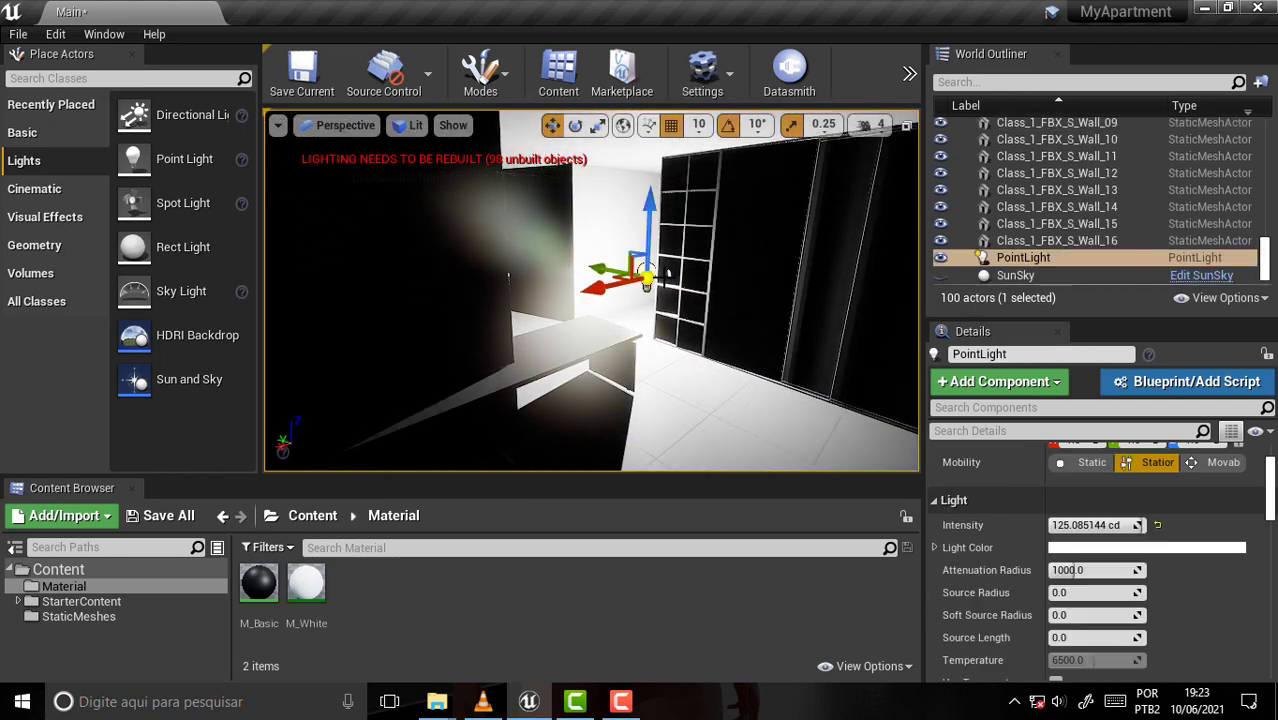
pyautogui.moveTo(650, 276)
pyautogui.mouseDown(button='right')
pyautogui.moveTo(737, 278)
pyautogui.moveTo(726, 259)
pyautogui.moveTo(761, 223)
pyautogui.mouseUp(button='right')
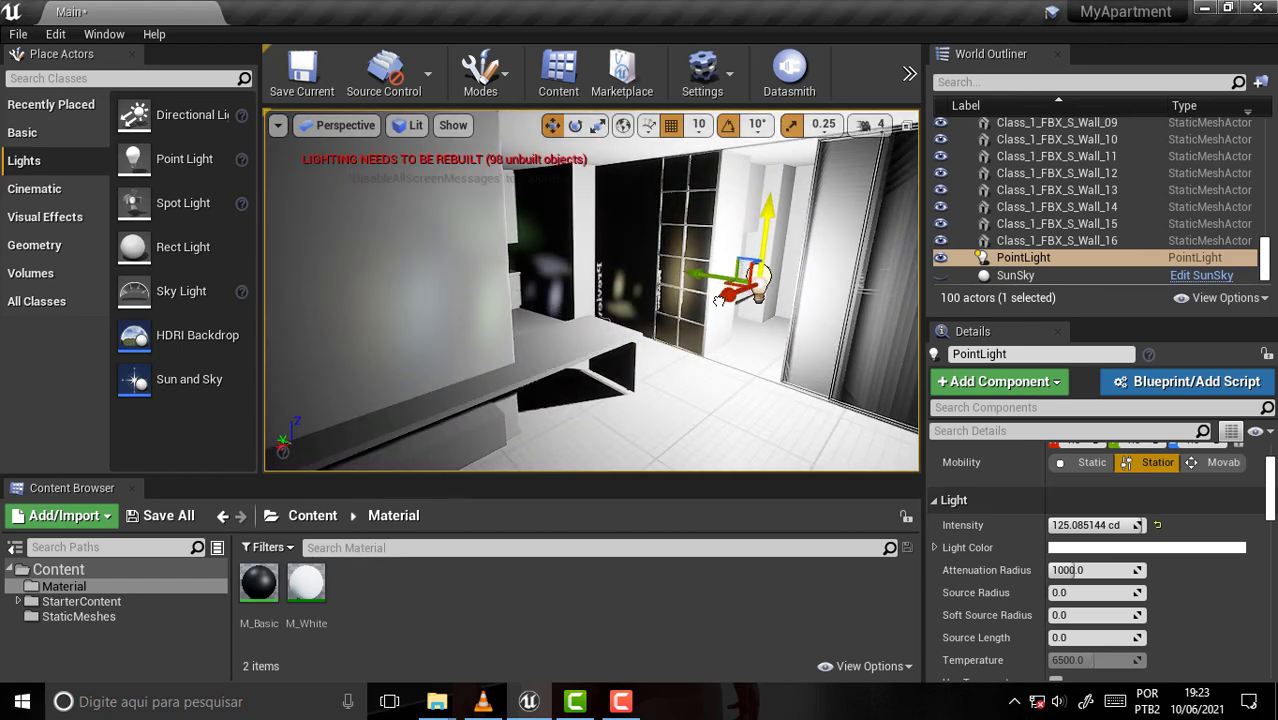
pyautogui.moveTo(726, 300)
pyautogui.mouseDown(button='right')
pyautogui.moveTo(565, 386)
pyautogui.moveTo(601, 349)
pyautogui.moveTo(702, 330)
pyautogui.mouseUp(button='right')
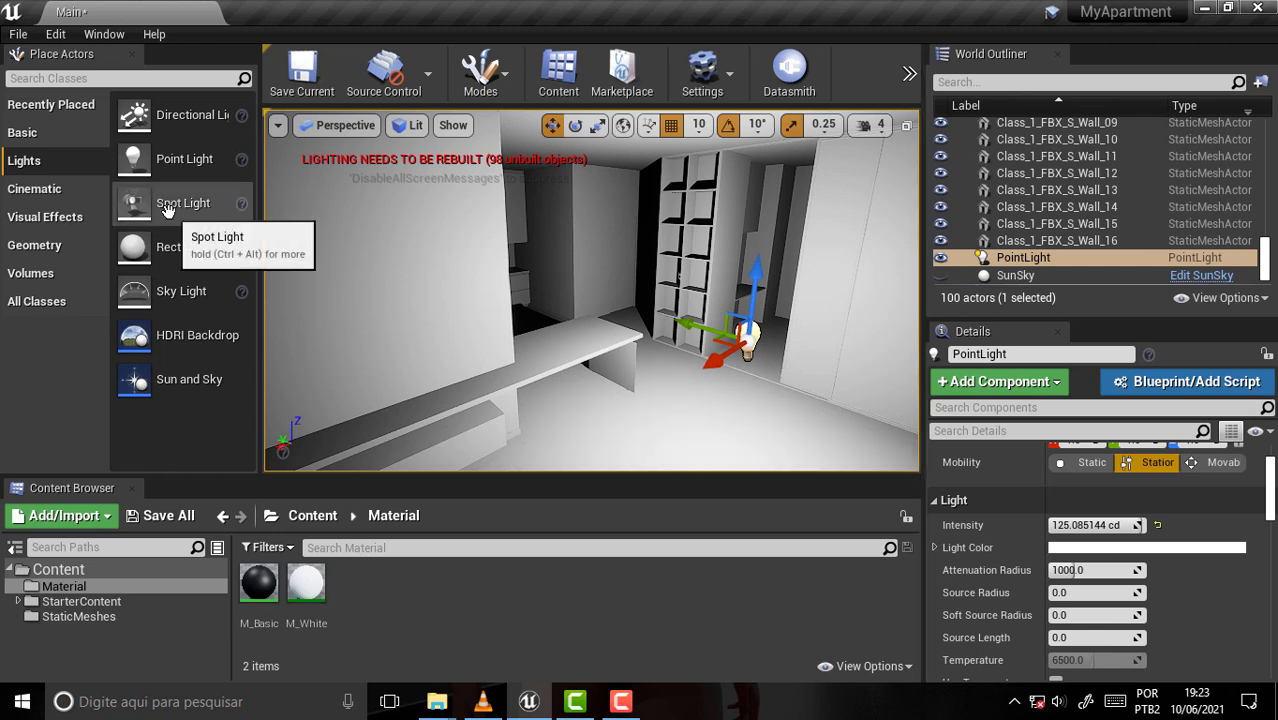
# Step: Place a spot light in the room, raising it and shifting it left
pyautogui.moveTo(183, 203); pyautogui.dragTo(608, 262)
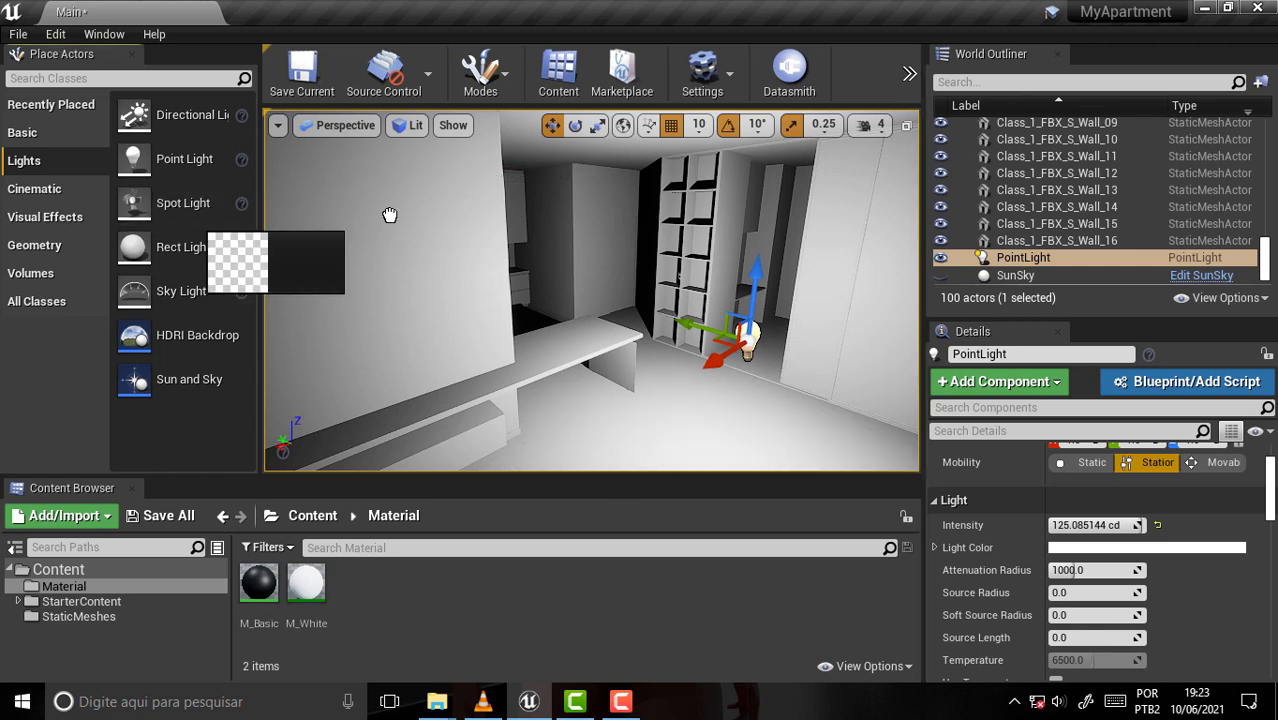
pyautogui.moveTo(667, 318); pyautogui.dragTo(675, 220)
pyautogui.click(660, 242)
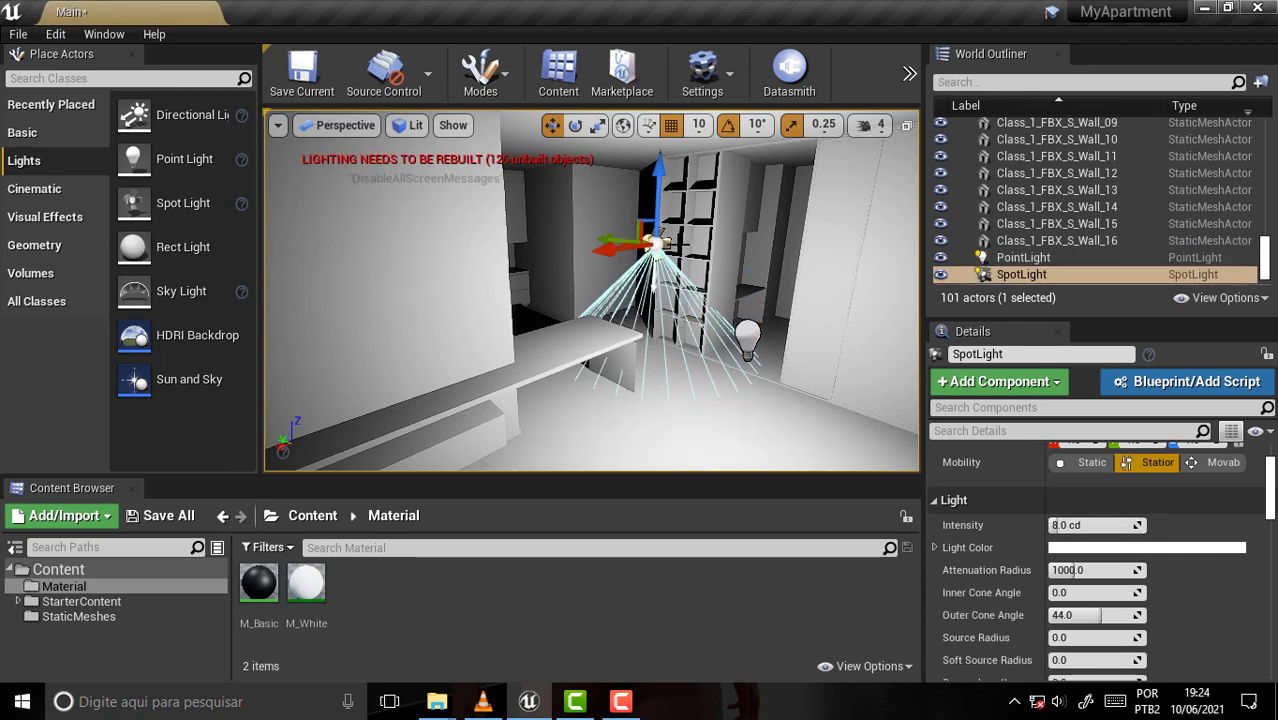
pyautogui.moveTo(620, 257); pyautogui.dragTo(555, 265)
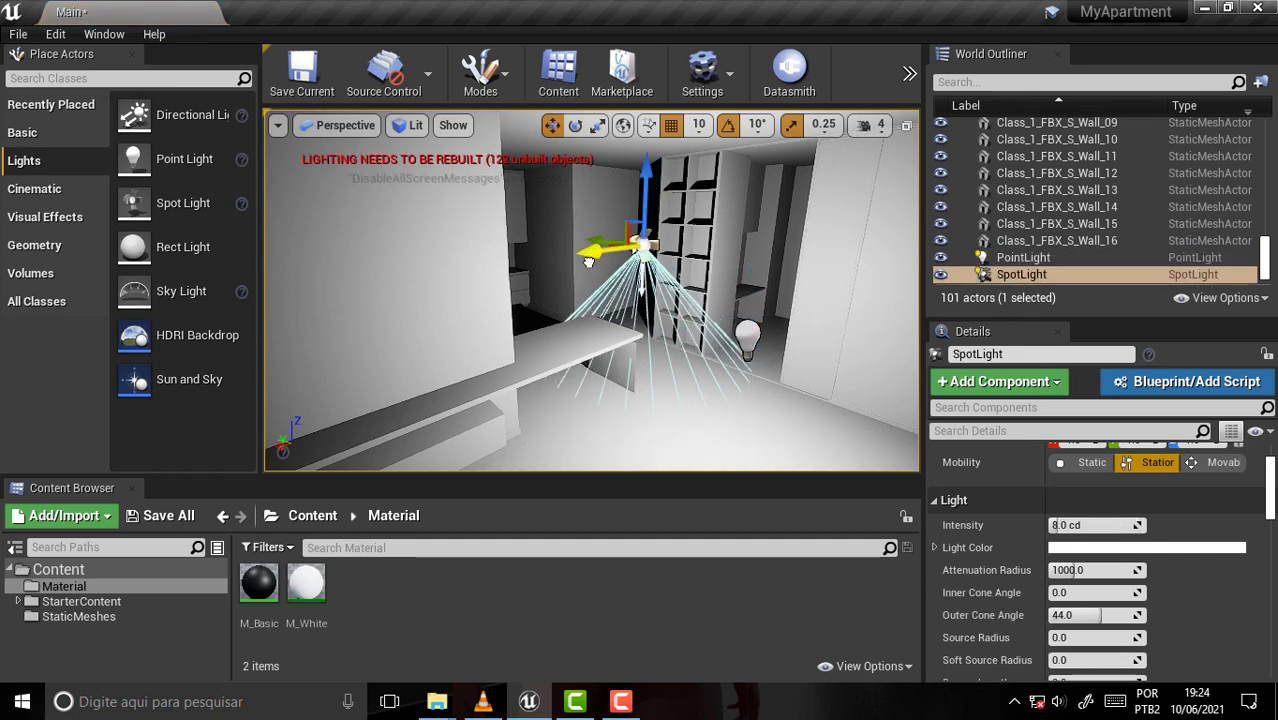
# Step: Delete the PointLight and select the spot light
pyautogui.click(1016, 258)
pyautogui.press('Delete')
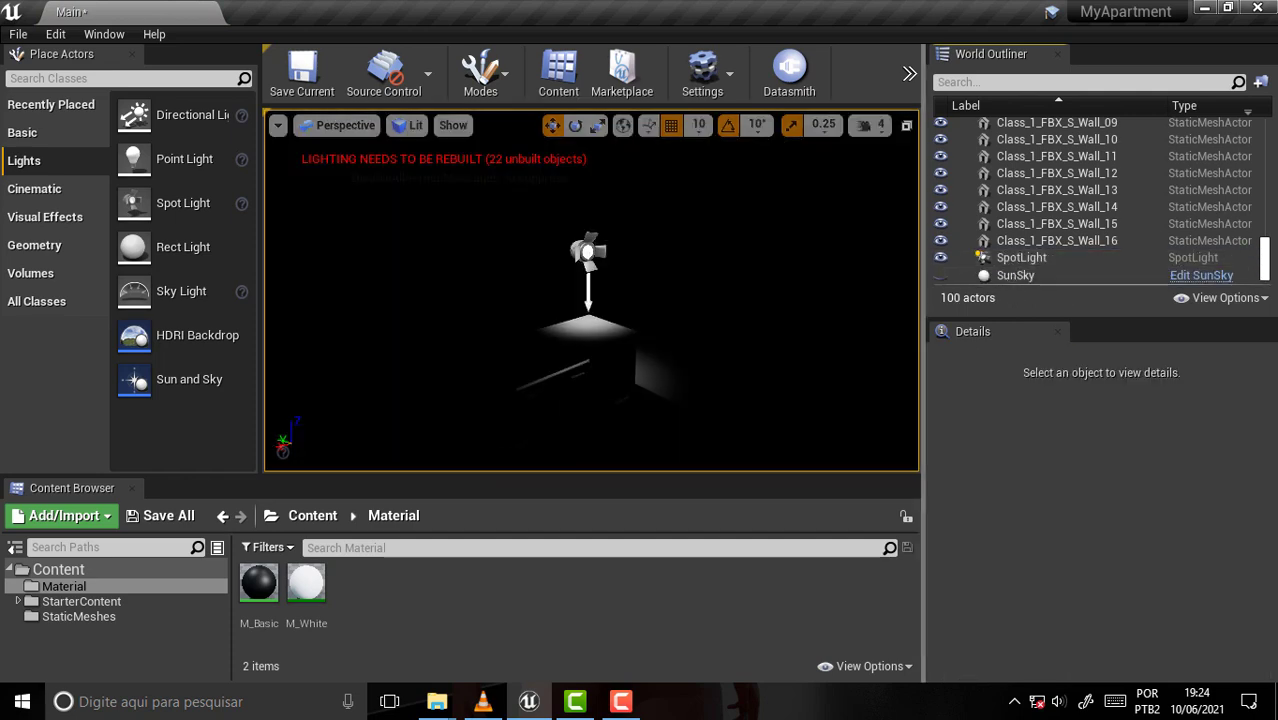
pyautogui.click(588, 252)
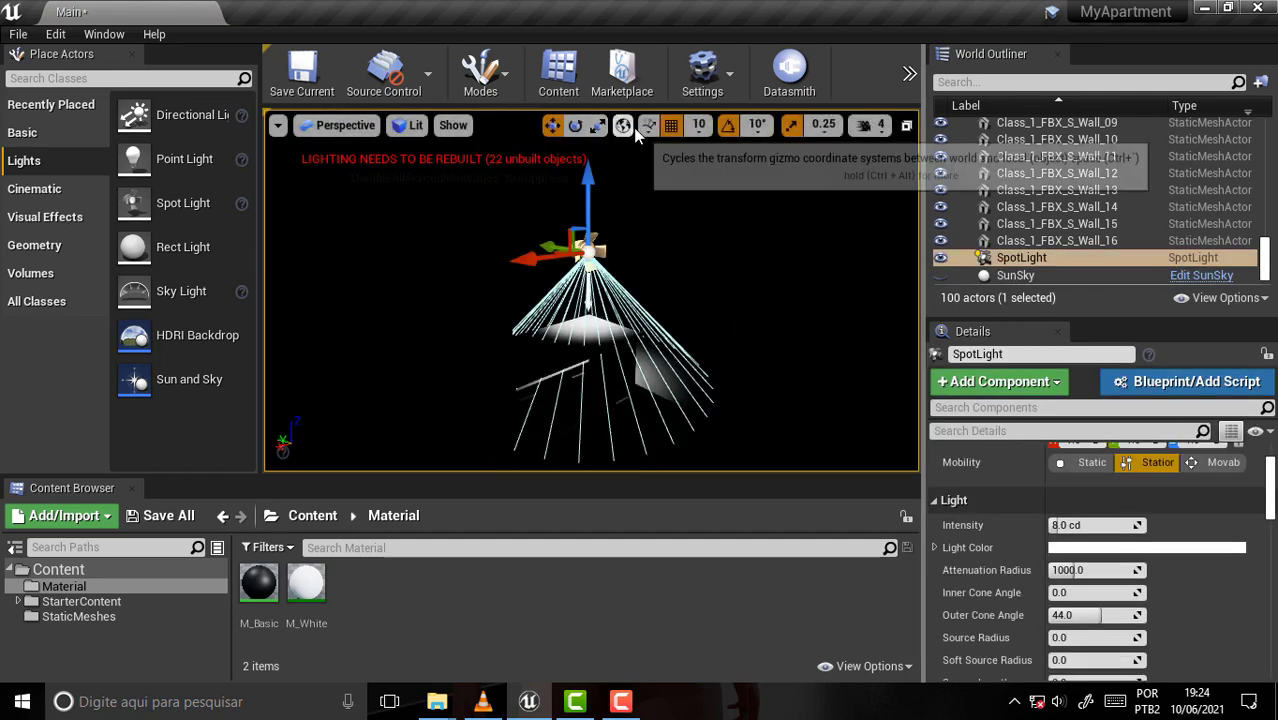
# Step: Rotate the spot light about -70 degrees so it aims down onto the counter
pyautogui.click(575, 125)
pyautogui.moveTo(637, 168)
pyautogui.mouseDown()
pyautogui.moveTo(700, 212)
pyautogui.moveTo(439, 89)
pyautogui.mouseUp()
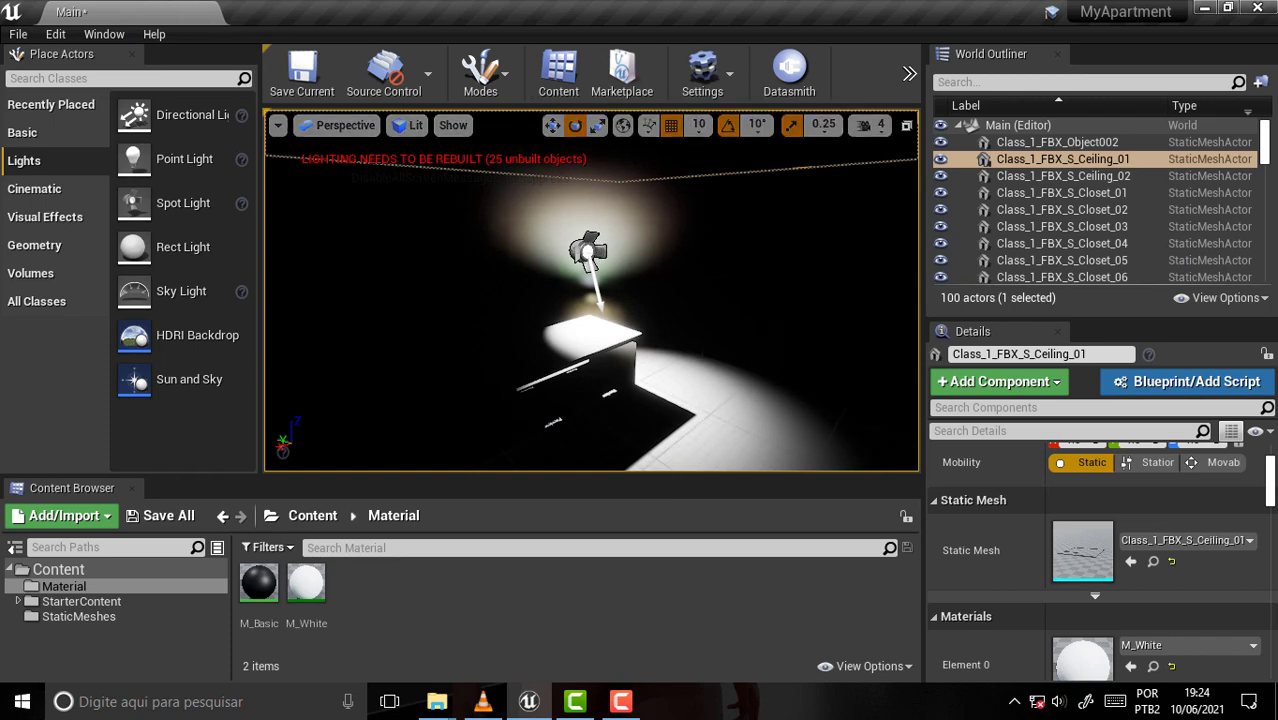
pyautogui.moveTo(665, 241)
pyautogui.mouseDown()
pyautogui.moveTo(556, 128)
pyautogui.moveTo(545, 138)
pyautogui.mouseUp()
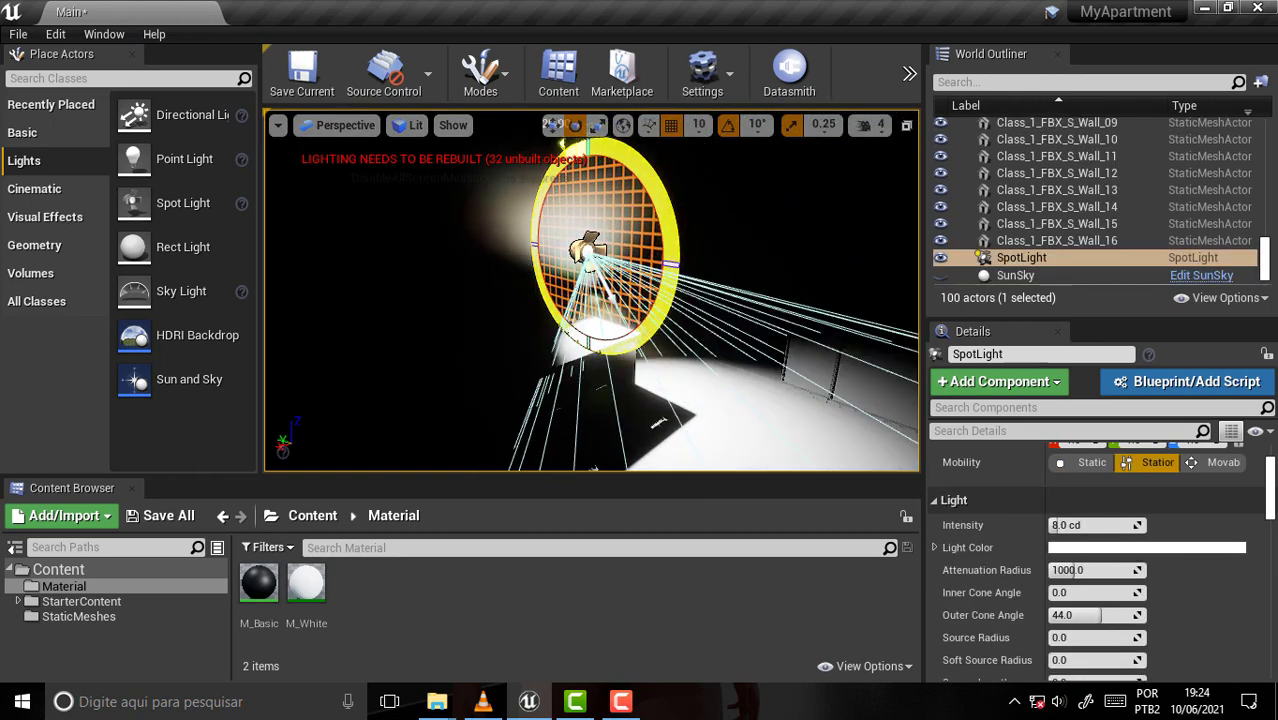
pyautogui.moveTo(545, 138); pyautogui.dragTo(548, 160)
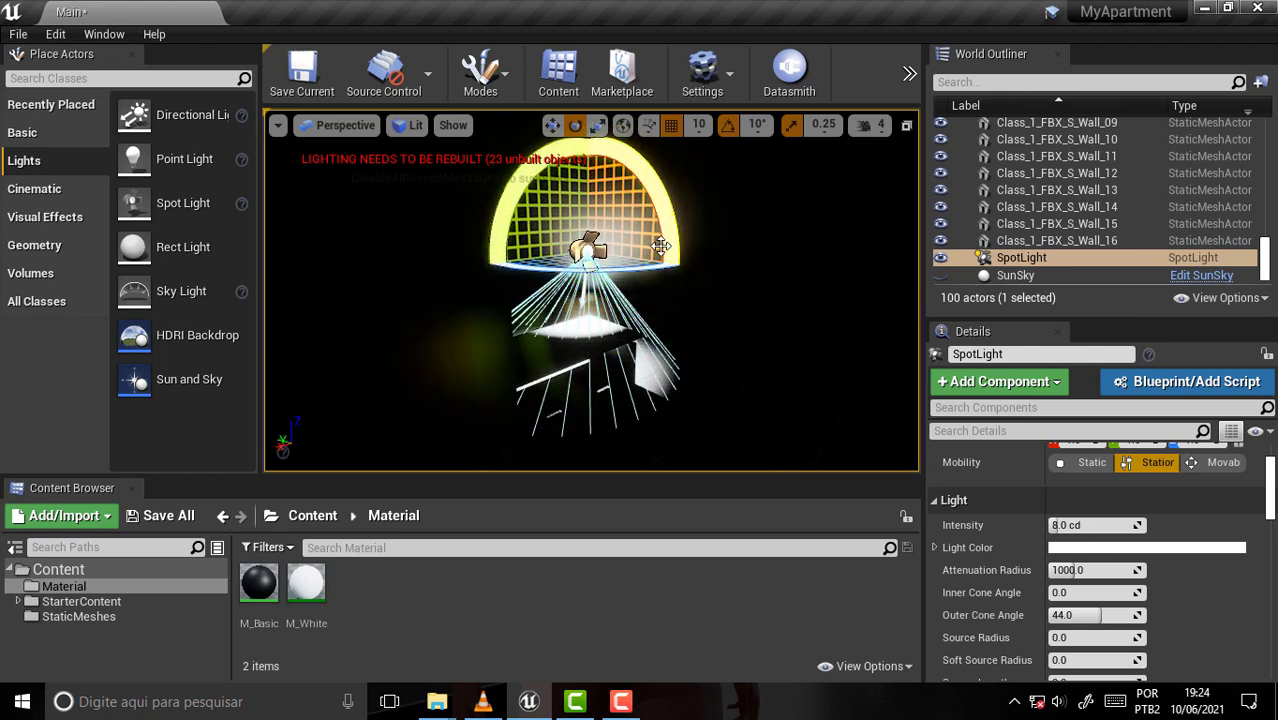
pyautogui.moveTo(662, 265)
pyautogui.mouseDown()
pyautogui.moveTo(655, 300)
pyautogui.moveTo(578, 290)
pyautogui.mouseUp()
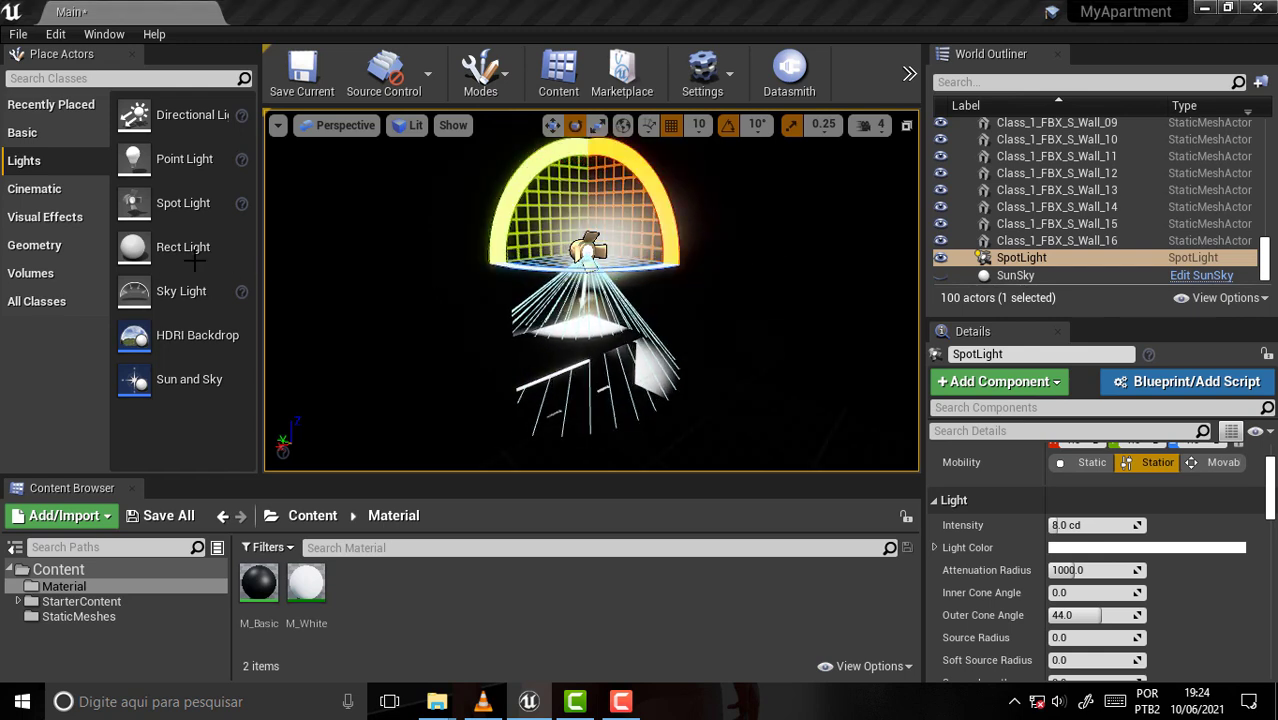
# Step: Place a Rect Light near the counter, rotate it upright by 90°, and delete the SpotLight
pyautogui.moveTo(157, 247)
pyautogui.mouseDown()
pyautogui.moveTo(654, 271)
pyautogui.moveTo(693, 290)
pyautogui.moveTo(706, 320)
pyautogui.mouseUp()
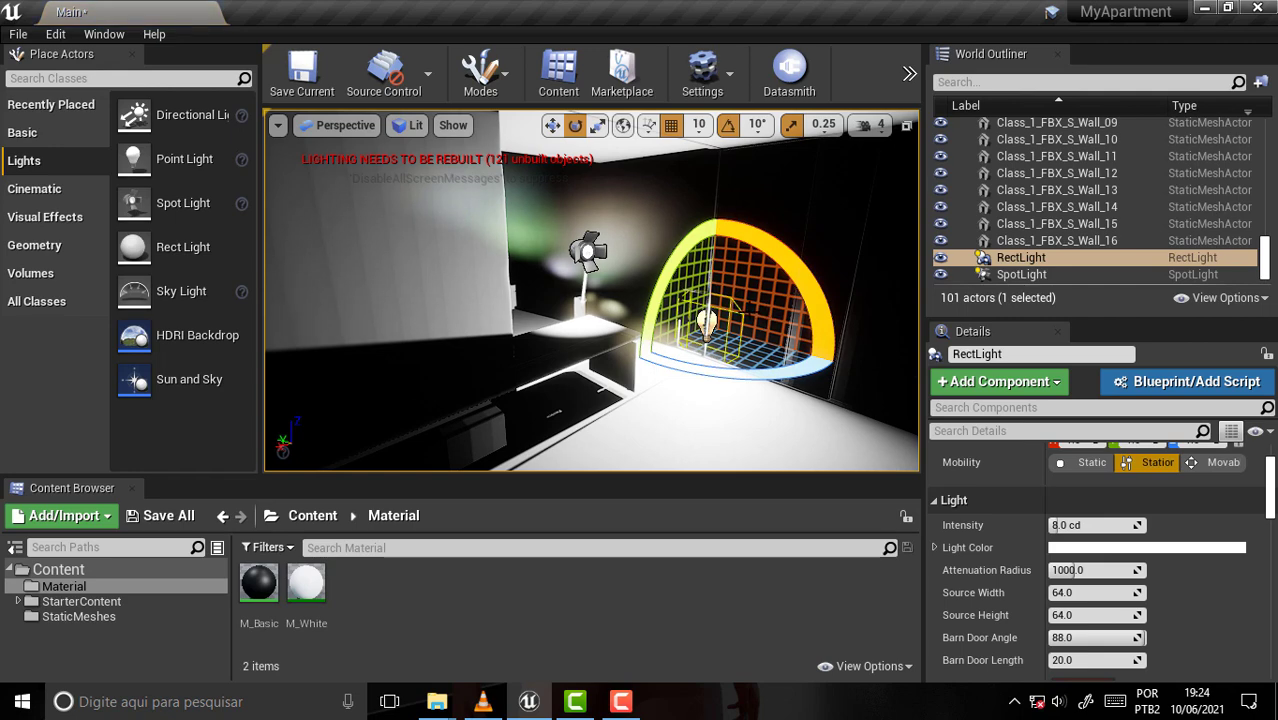
pyautogui.moveTo(667, 271)
pyautogui.mouseDown()
pyautogui.moveTo(717, 213)
pyautogui.moveTo(687, 430)
pyautogui.moveTo(640, 395)
pyautogui.mouseUp()
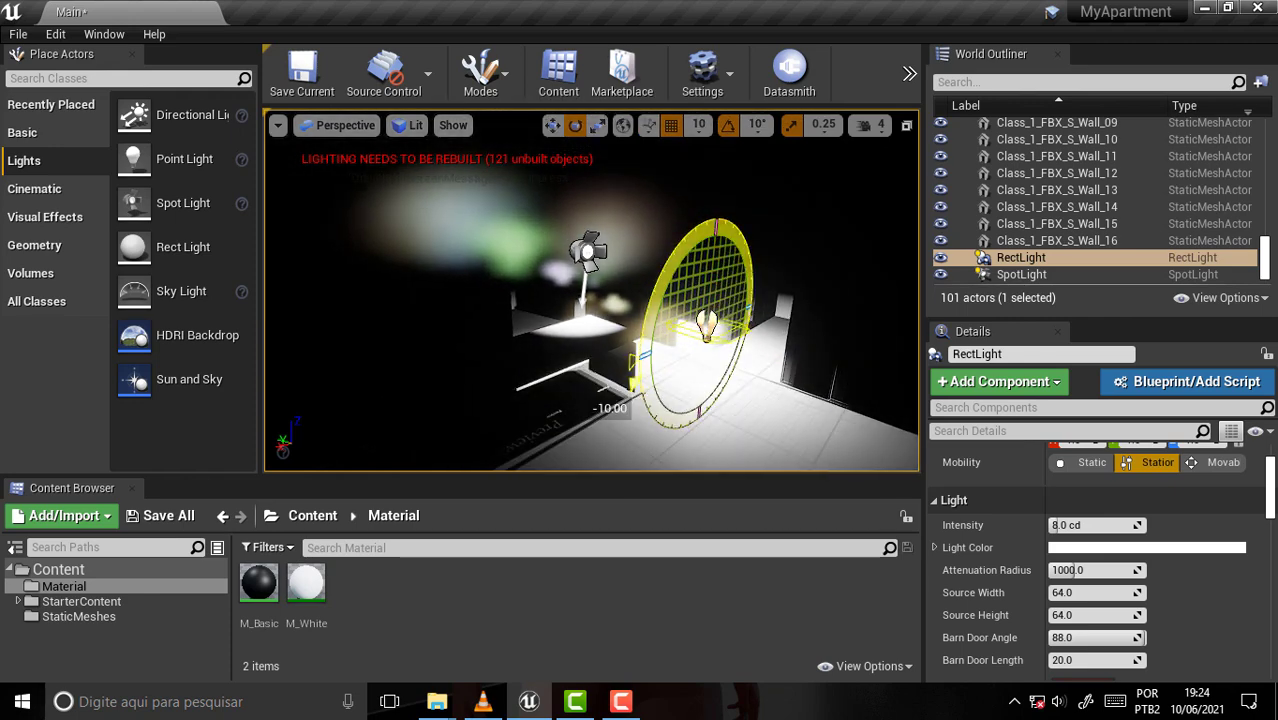
pyautogui.click(1013, 276)
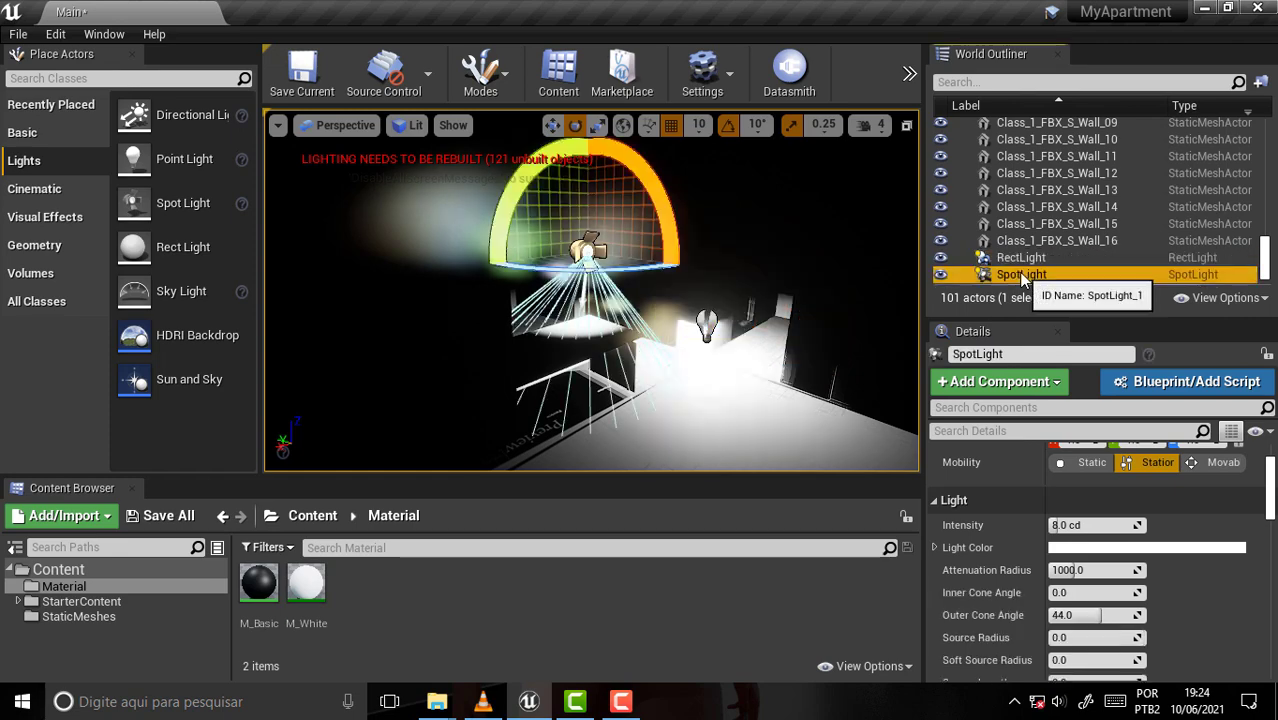
pyautogui.press('Delete')
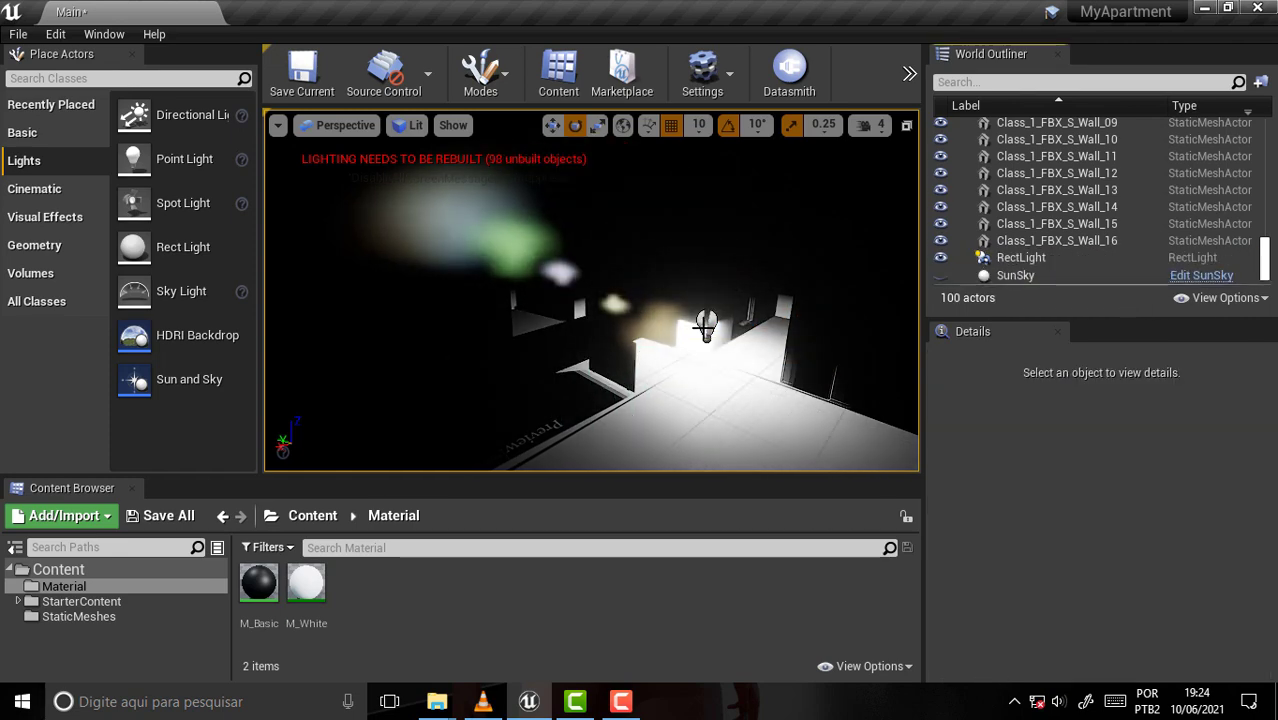
# Step: Select the RectLight and move it up its Z axis toward the ceiling
pyautogui.click(737, 328)
pyautogui.click(706, 324)
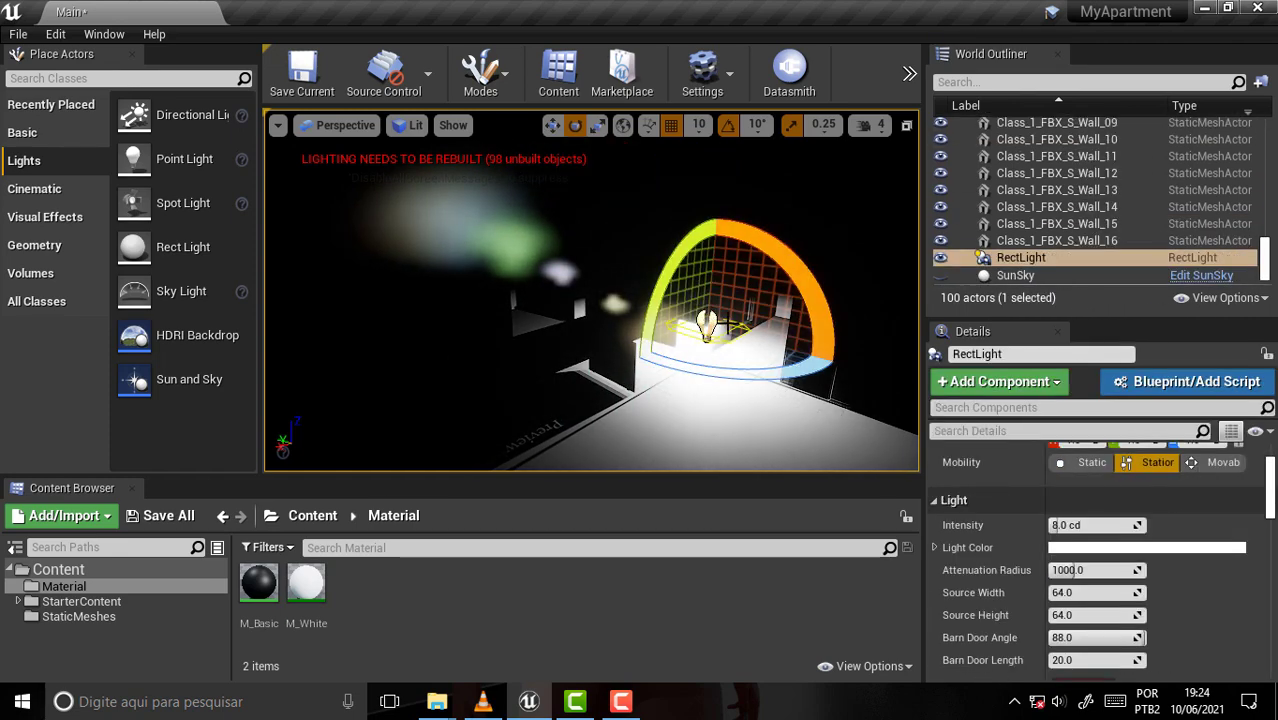
pyautogui.click(552, 125)
pyautogui.moveTo(723, 267); pyautogui.dragTo(717, 207)
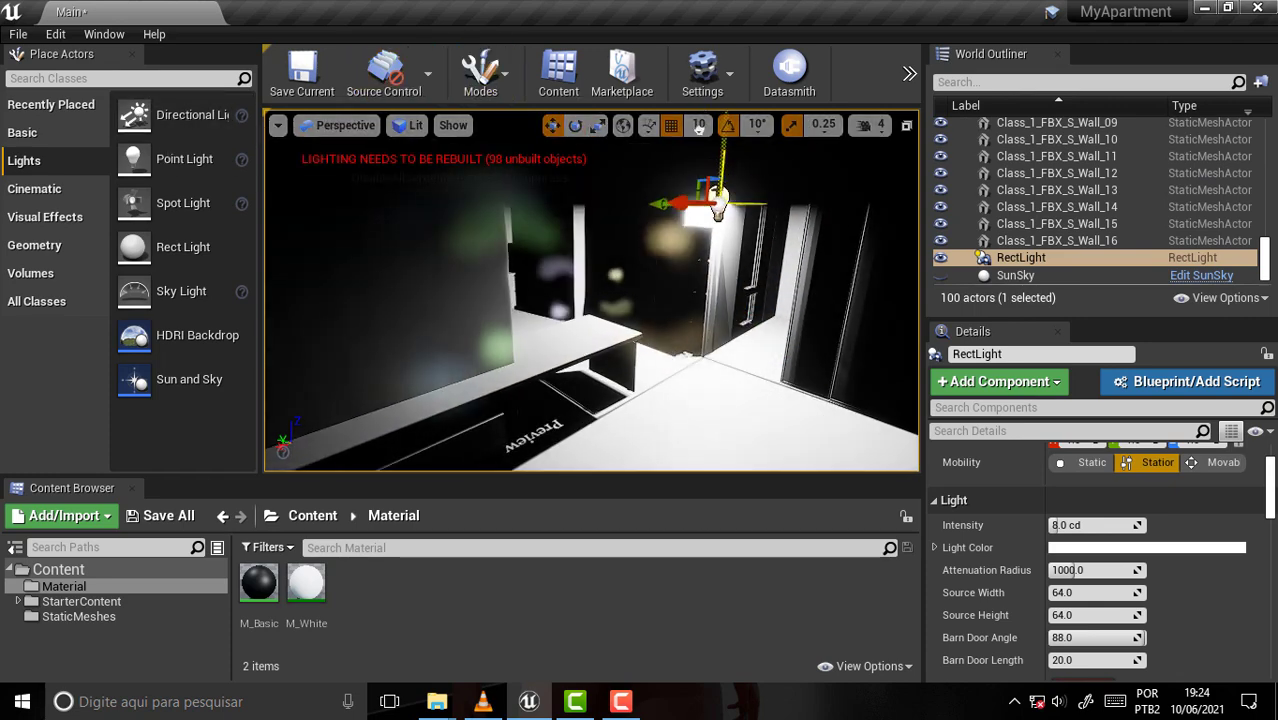
pyautogui.click(718, 202)
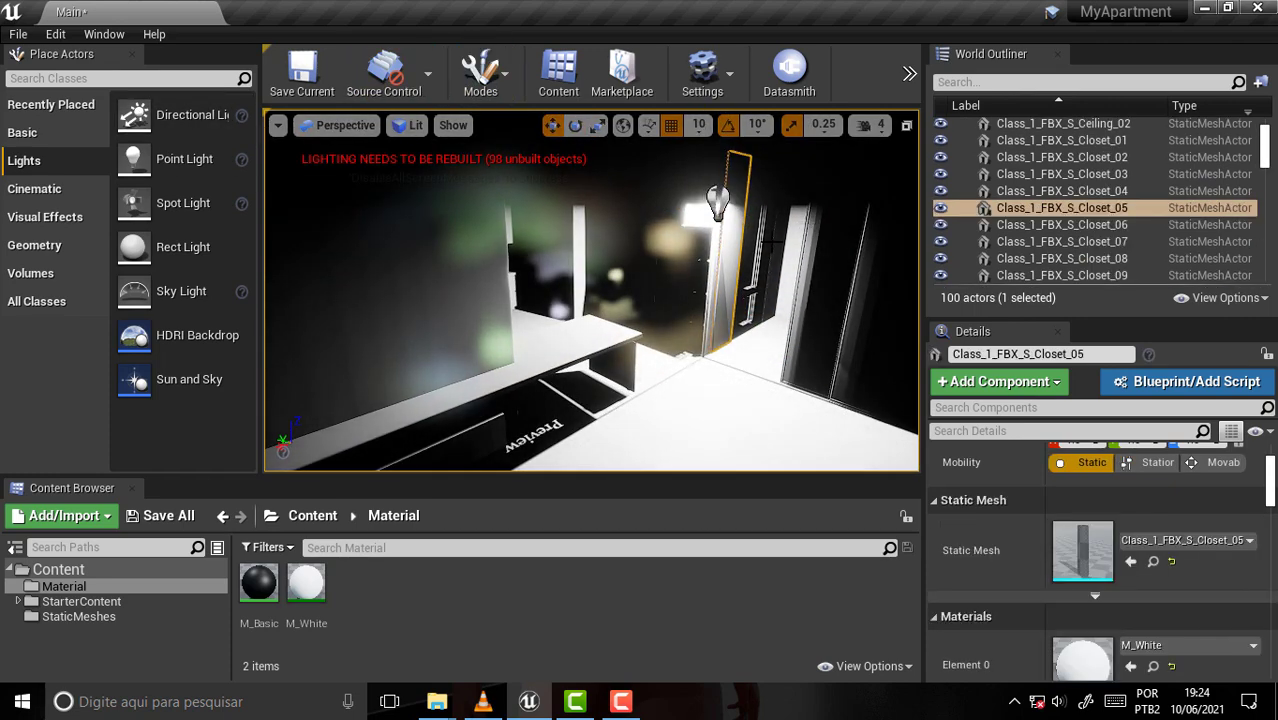
pyautogui.click(717, 205)
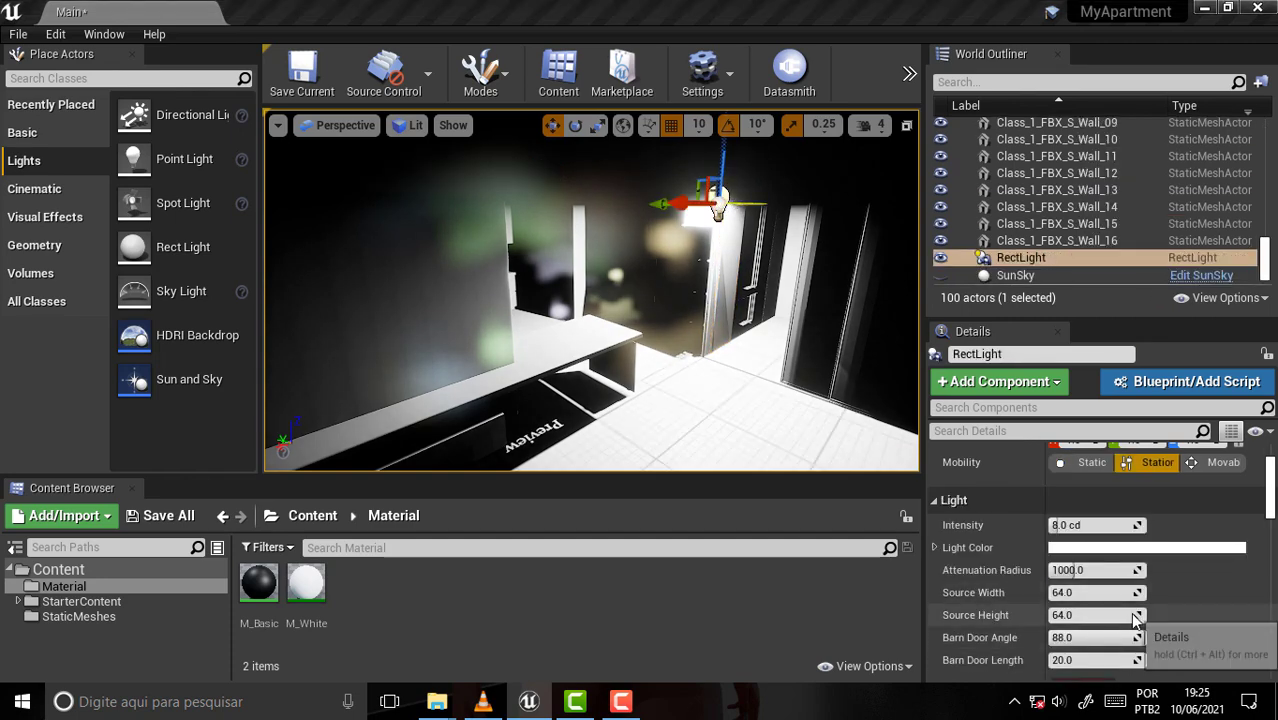
# Step: Size the RectLight to Source Width about 26, Source Height about 19, Attenuation Radius 366
pyautogui.moveTo(1136, 615)
pyautogui.mouseDown()
pyautogui.moveTo(1160, 615)
pyautogui.moveTo(1110, 615)
pyautogui.mouseUp()
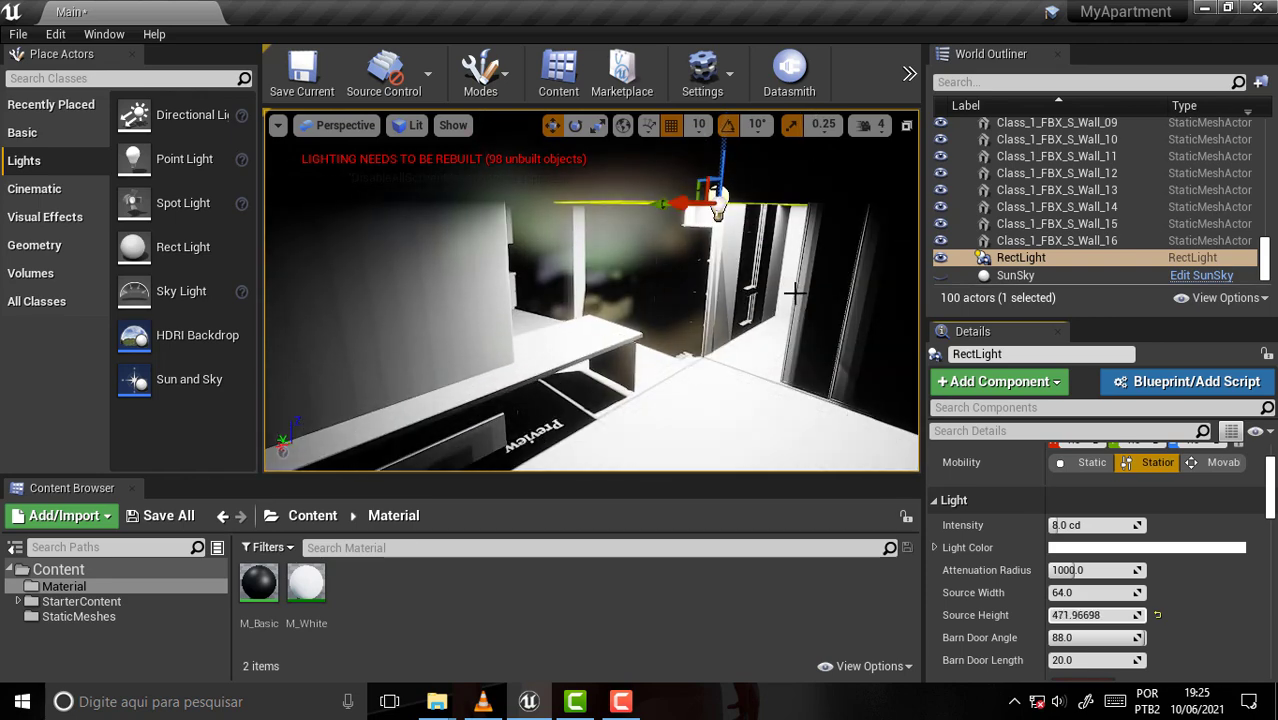
pyautogui.moveTo(793, 291)
pyautogui.mouseDown(button='right')
pyautogui.moveTo(740, 330)
pyautogui.moveTo(676, 245)
pyautogui.moveTo(813, 300)
pyautogui.mouseUp(button='right')
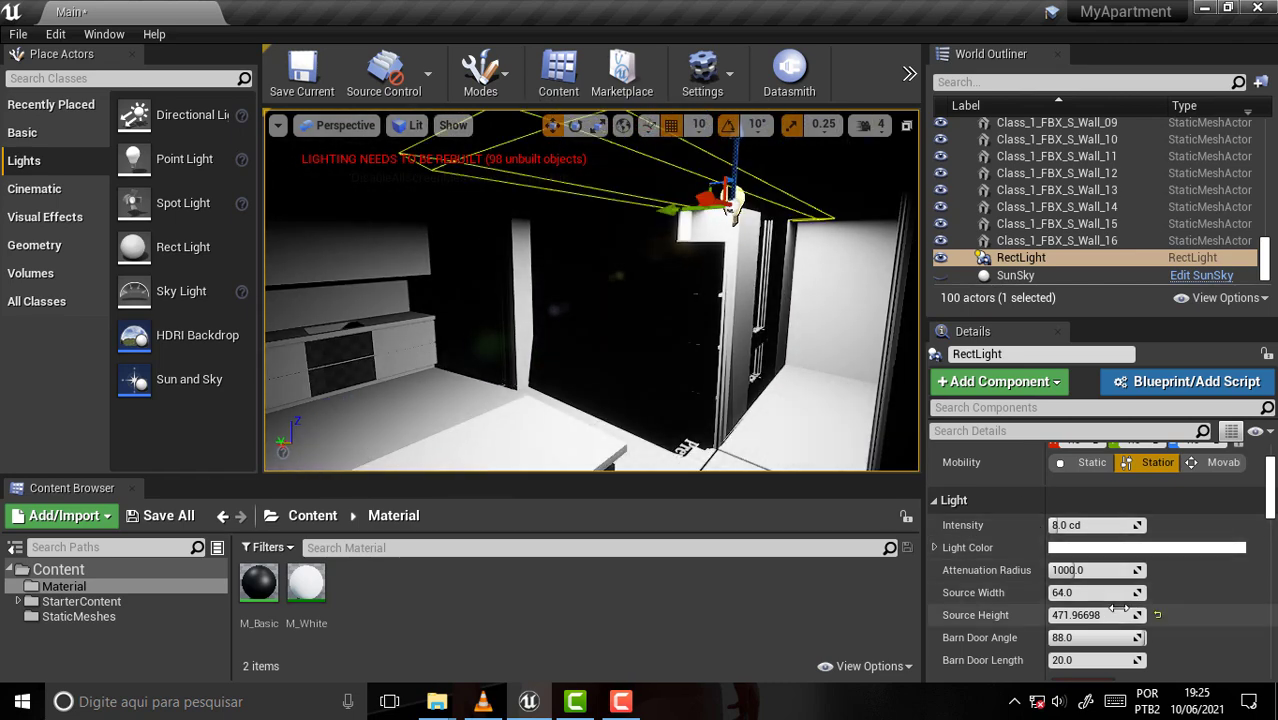
pyautogui.moveTo(1090, 615); pyautogui.dragTo(1010, 615)
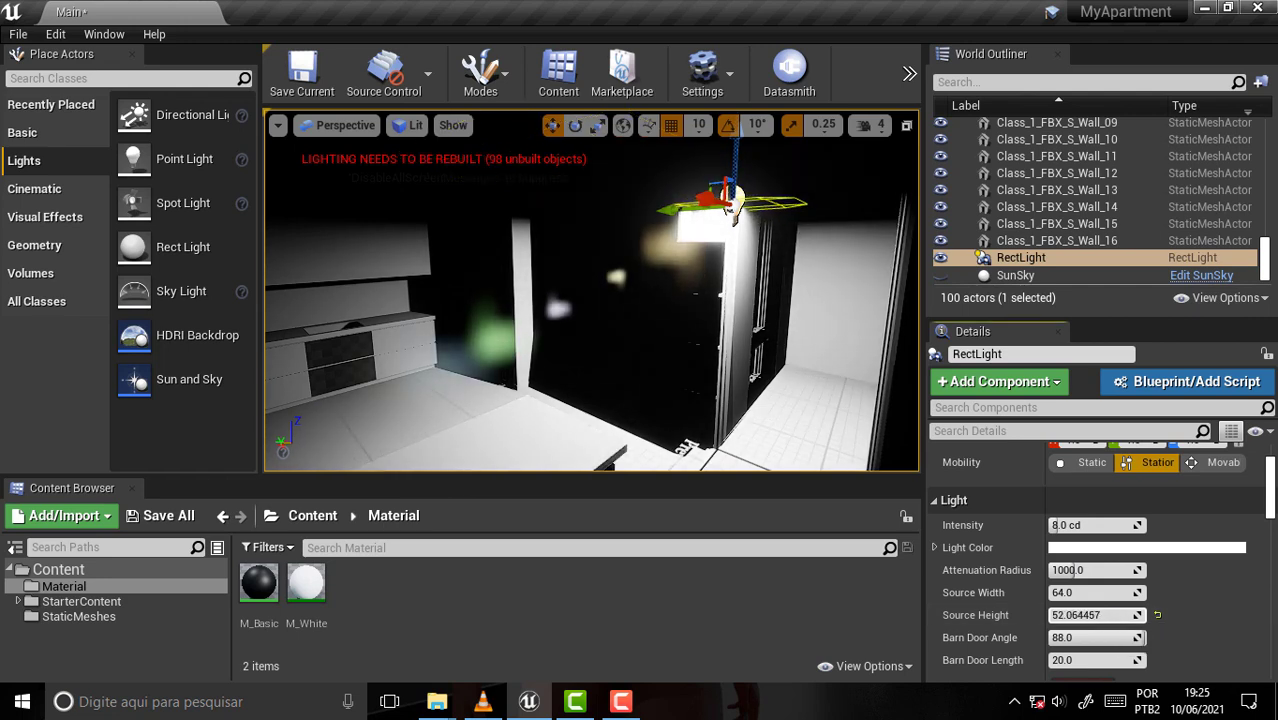
pyautogui.moveTo(1090, 592); pyautogui.dragTo(1150, 592)
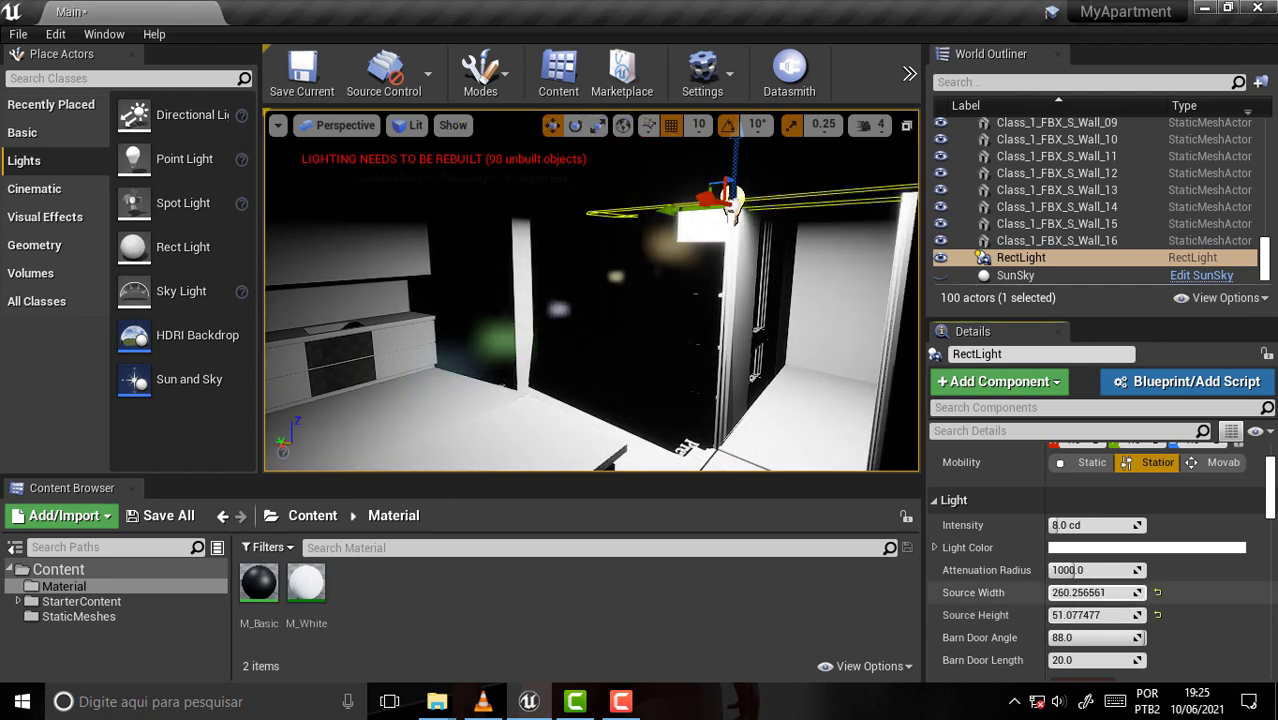
pyautogui.moveTo(722, 197); pyautogui.dragTo(570, 218)
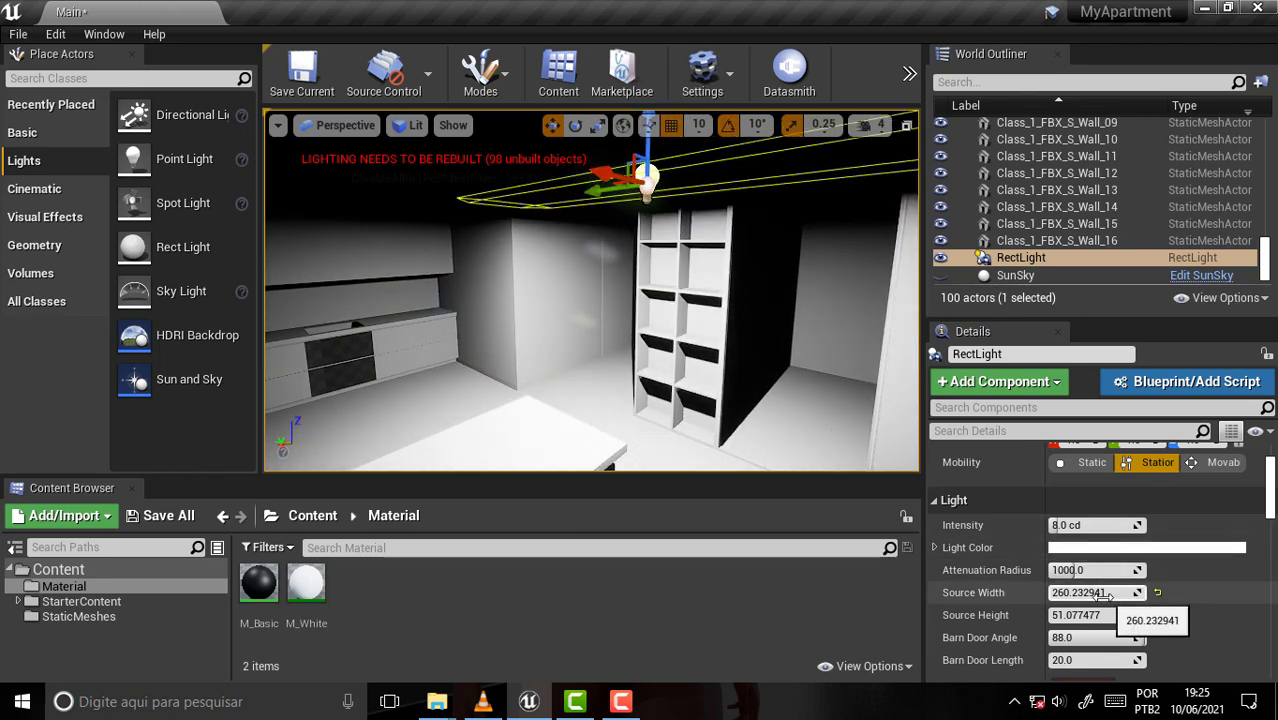
pyautogui.moveTo(1090, 592)
pyautogui.mouseDown()
pyautogui.moveTo(1030, 592)
pyautogui.moveTo(1060, 592)
pyautogui.moveTo(1050, 615)
pyautogui.mouseUp()
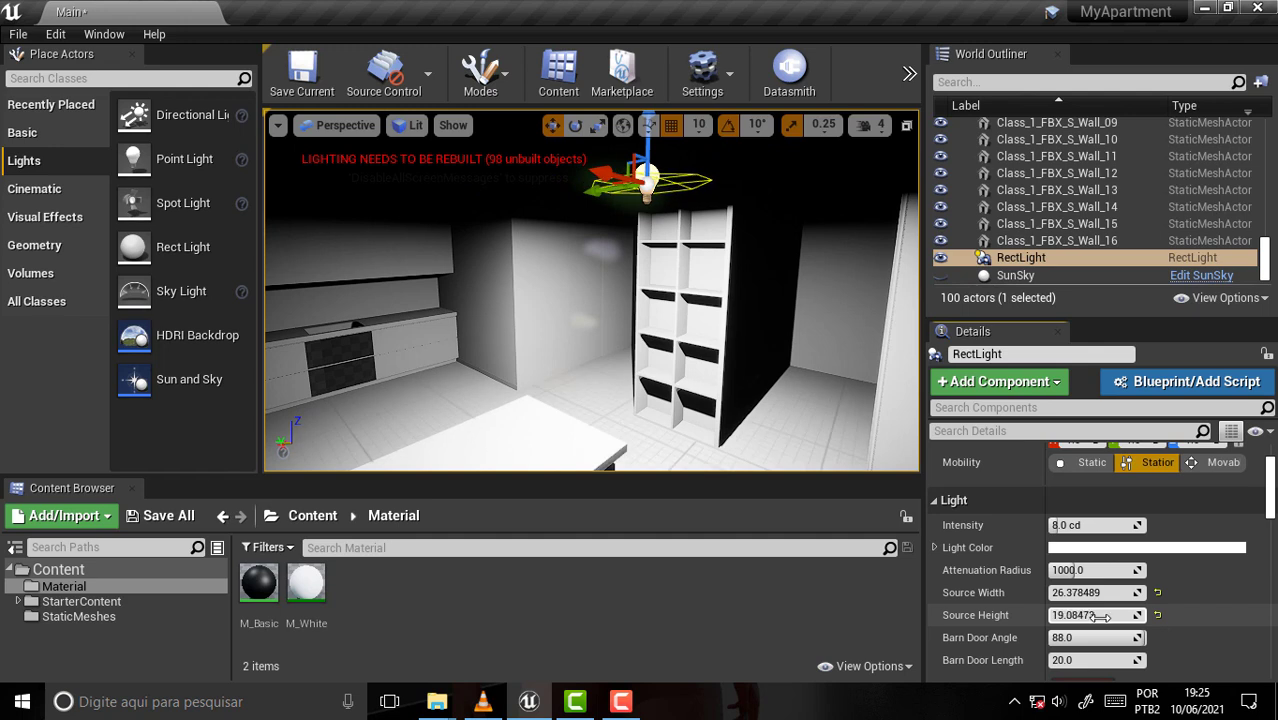
pyautogui.moveTo(1088, 570)
pyautogui.mouseDown()
pyautogui.moveTo(1140, 570)
pyautogui.moveTo(1056, 570)
pyautogui.mouseUp()
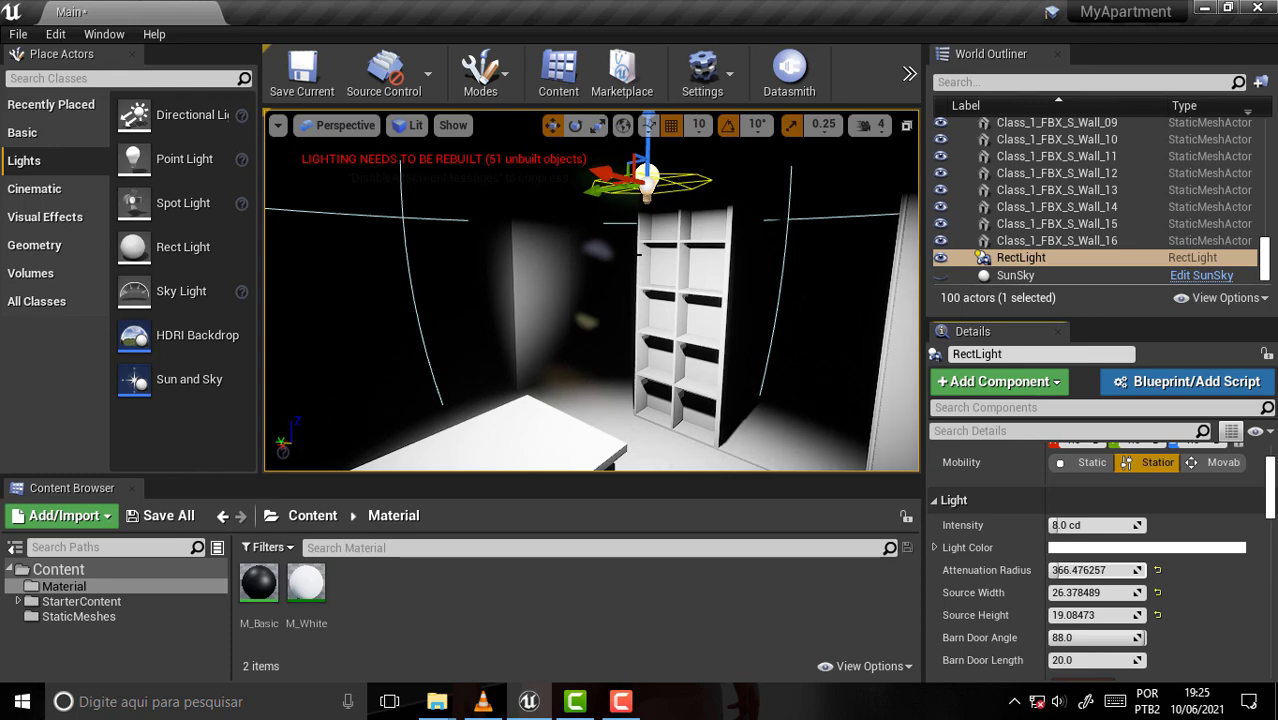
pyautogui.scroll(-5, 640, 253)
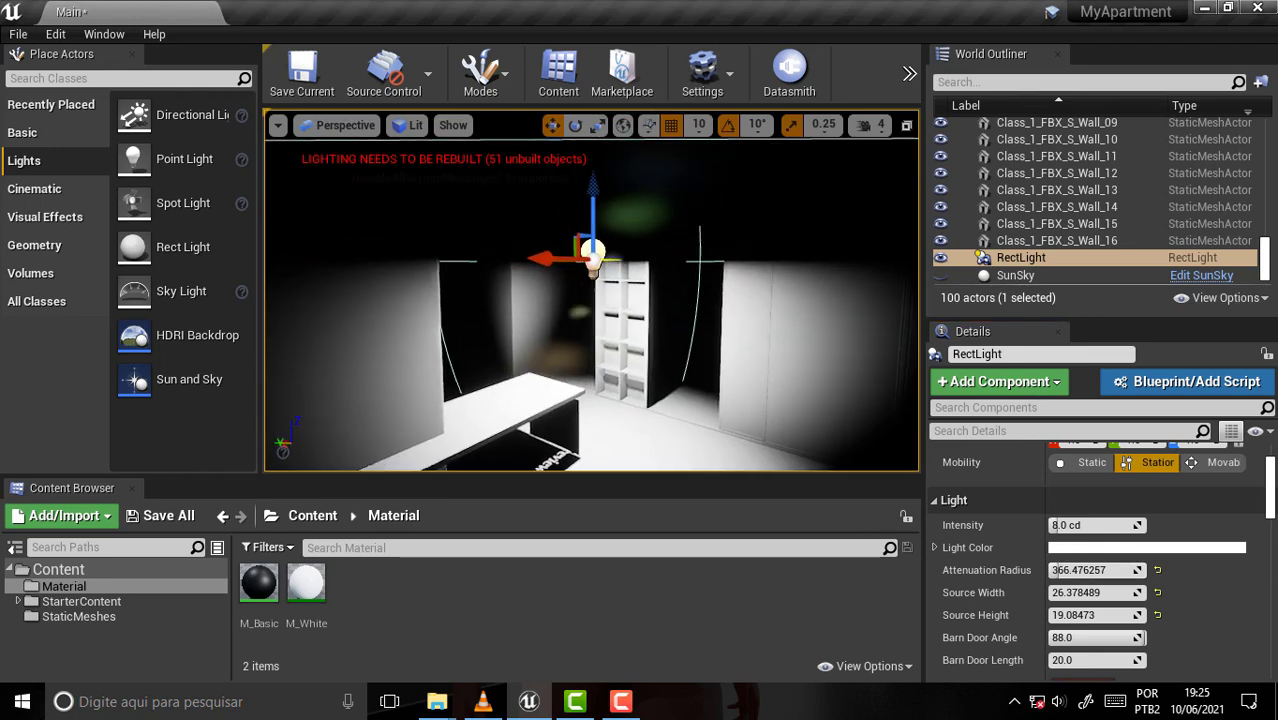
pyautogui.moveTo(593, 300); pyautogui.dragTo(600, 290, button='right')
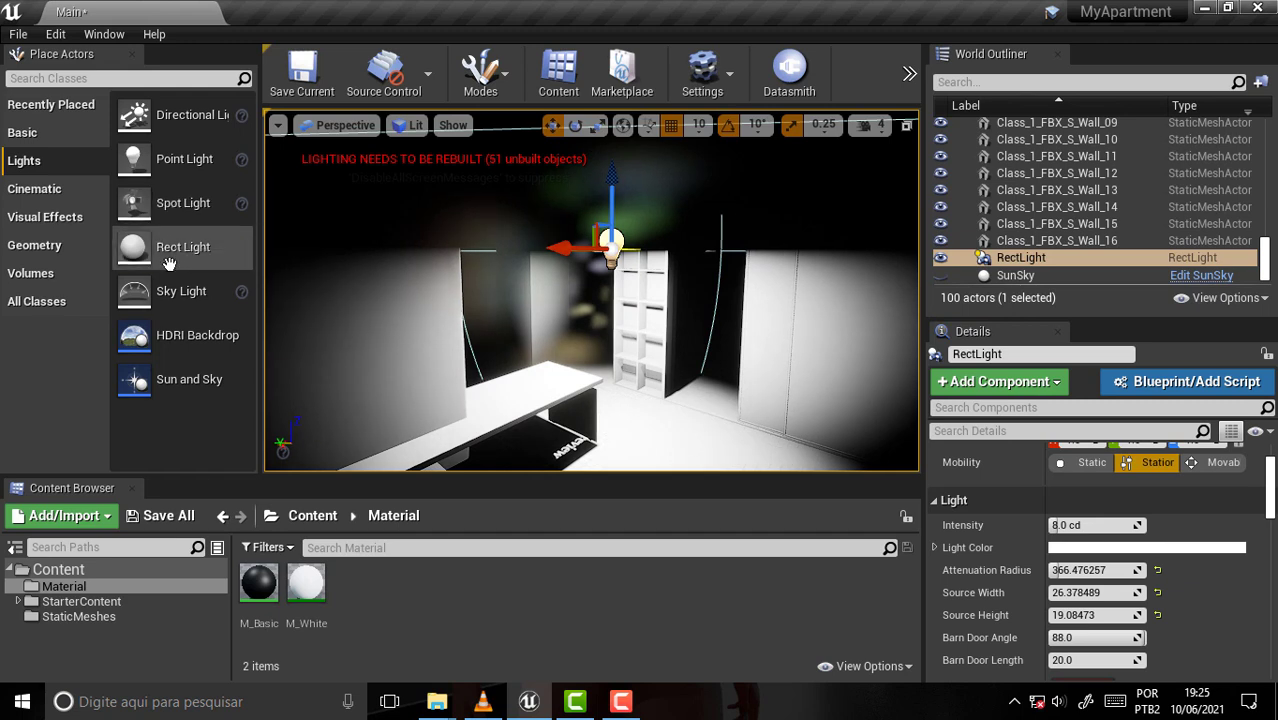
# Step: Add a Directional Light to the scene and delete the RectLight
pyautogui.moveTo(165, 115); pyautogui.dragTo(612, 252)
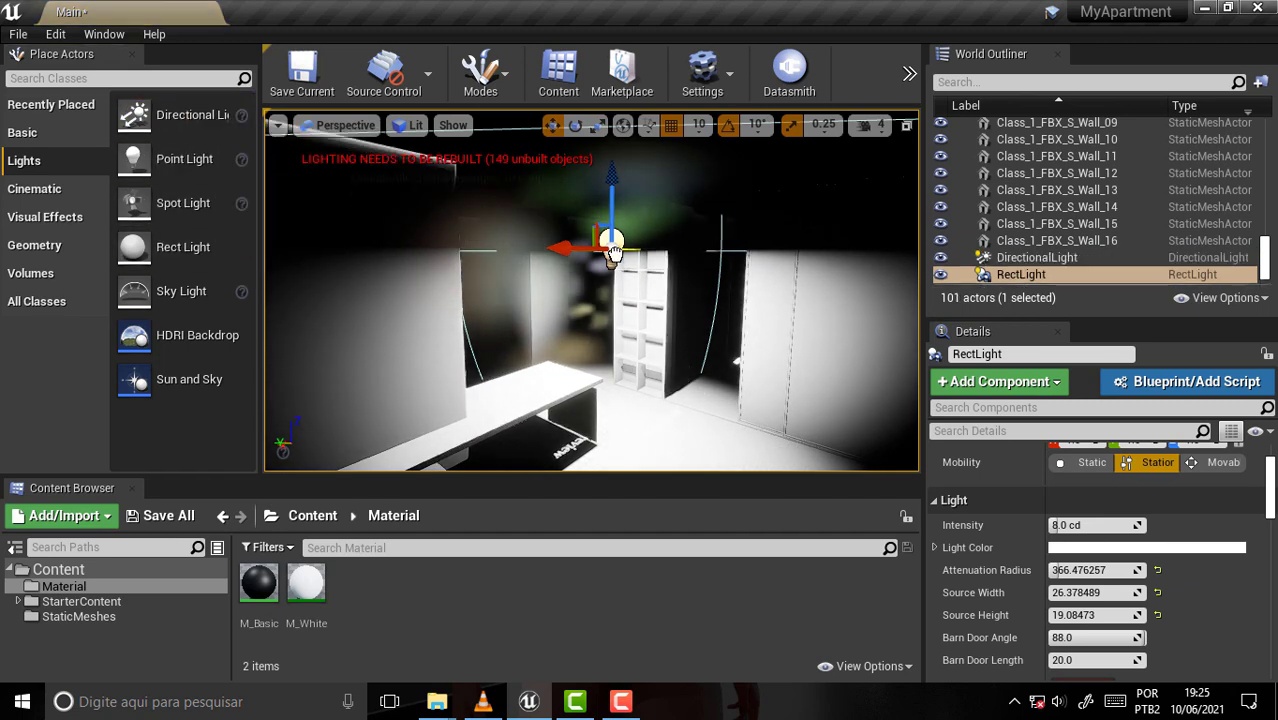
pyautogui.click(722, 228)
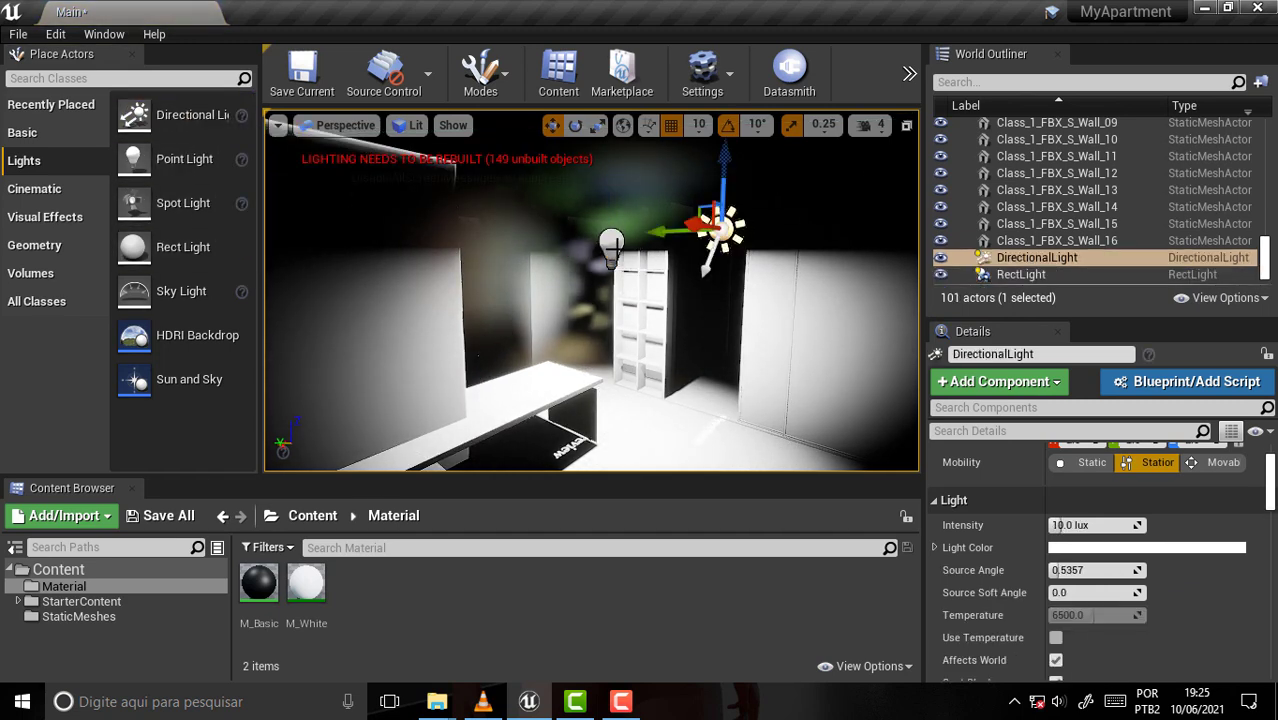
pyautogui.click(612, 246)
pyautogui.press('Delete')
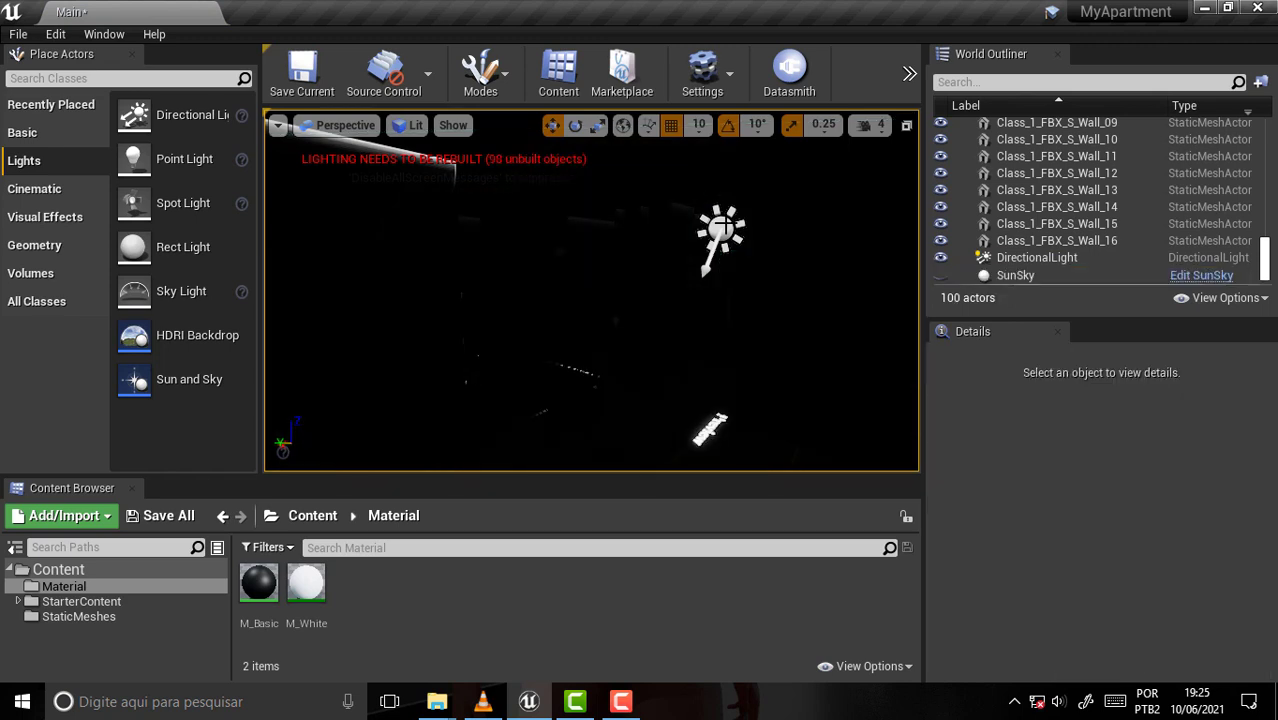
# Step: Try Directional Light intensities of 150 and about 95 lux, then reset it to default and delete it
pyautogui.click(722, 228)
pyautogui.moveTo(694, 228); pyautogui.dragTo(760, 240, button='right')
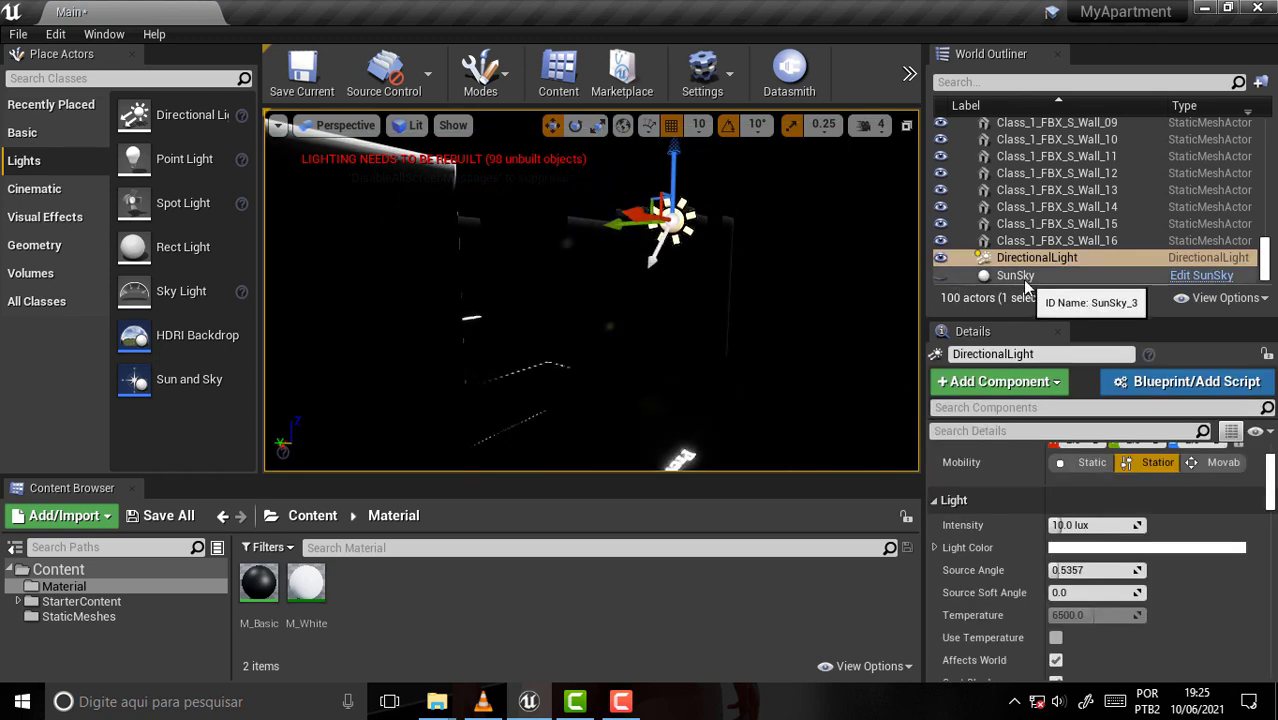
pyautogui.click(1092, 525)
pyautogui.write('150')
pyautogui.press('Return')
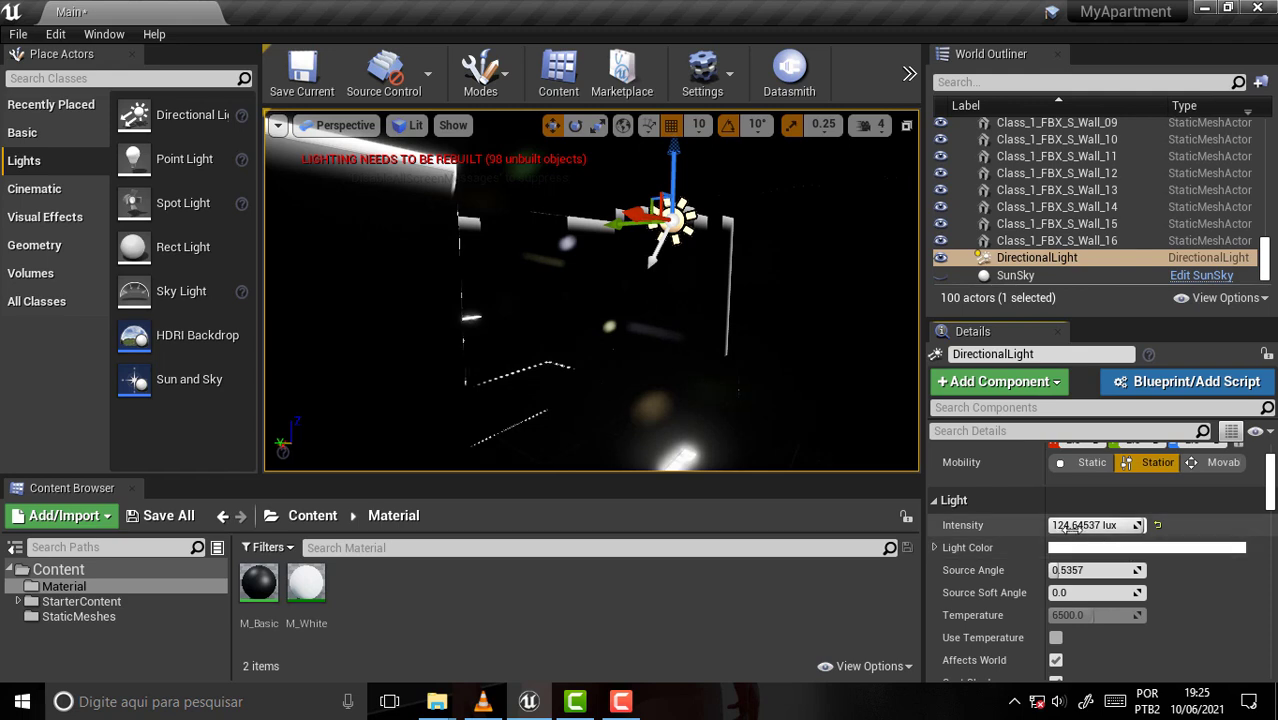
pyautogui.moveTo(1092, 525); pyautogui.dragTo(1022, 545)
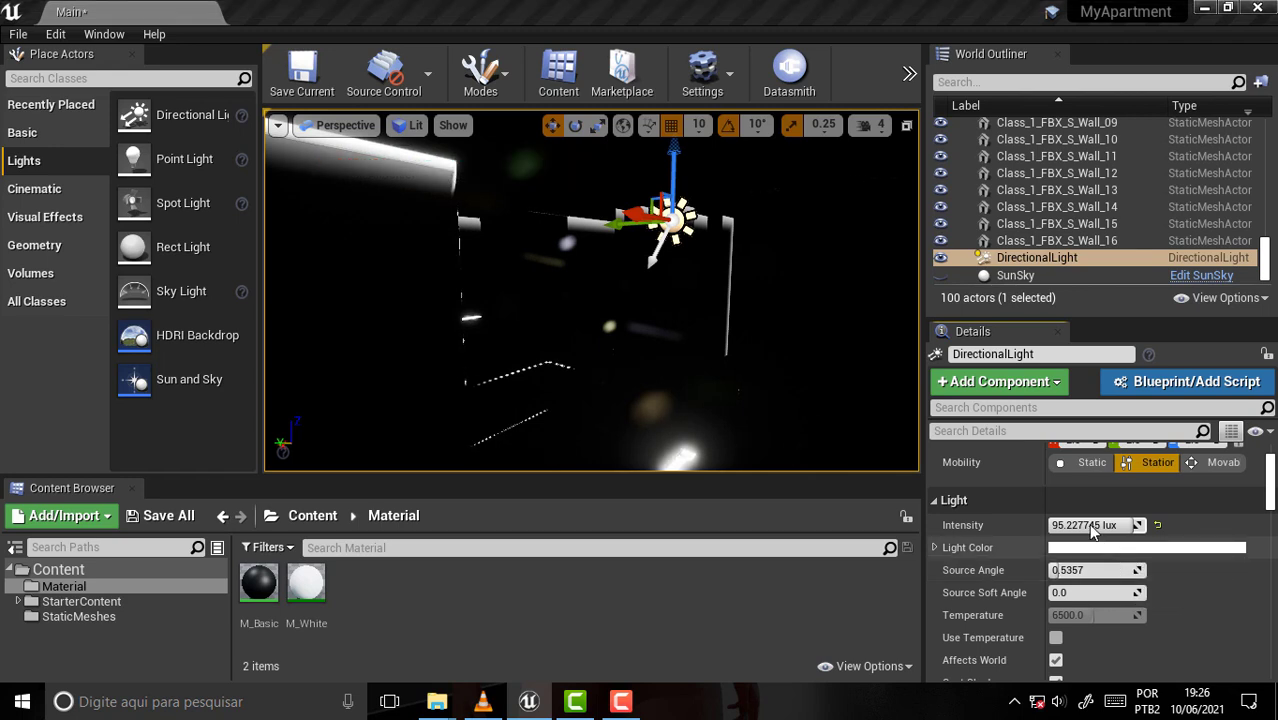
pyautogui.click(1157, 526)
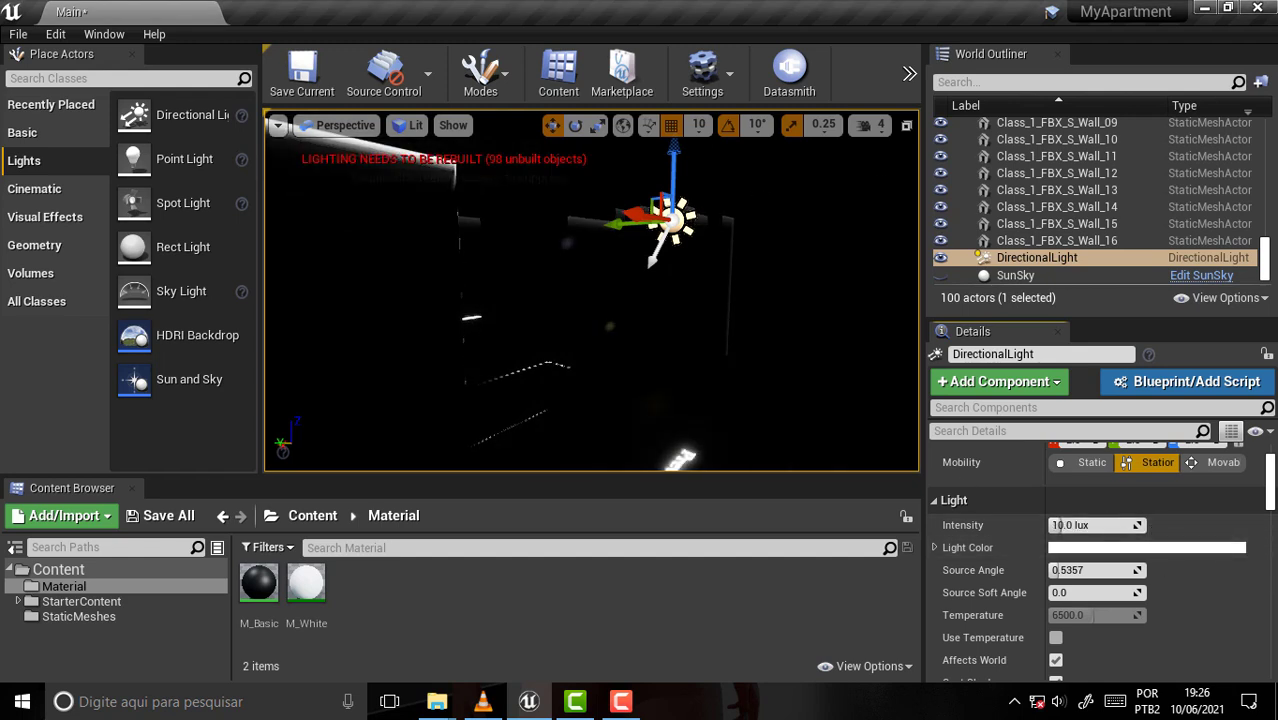
pyautogui.press('Delete')
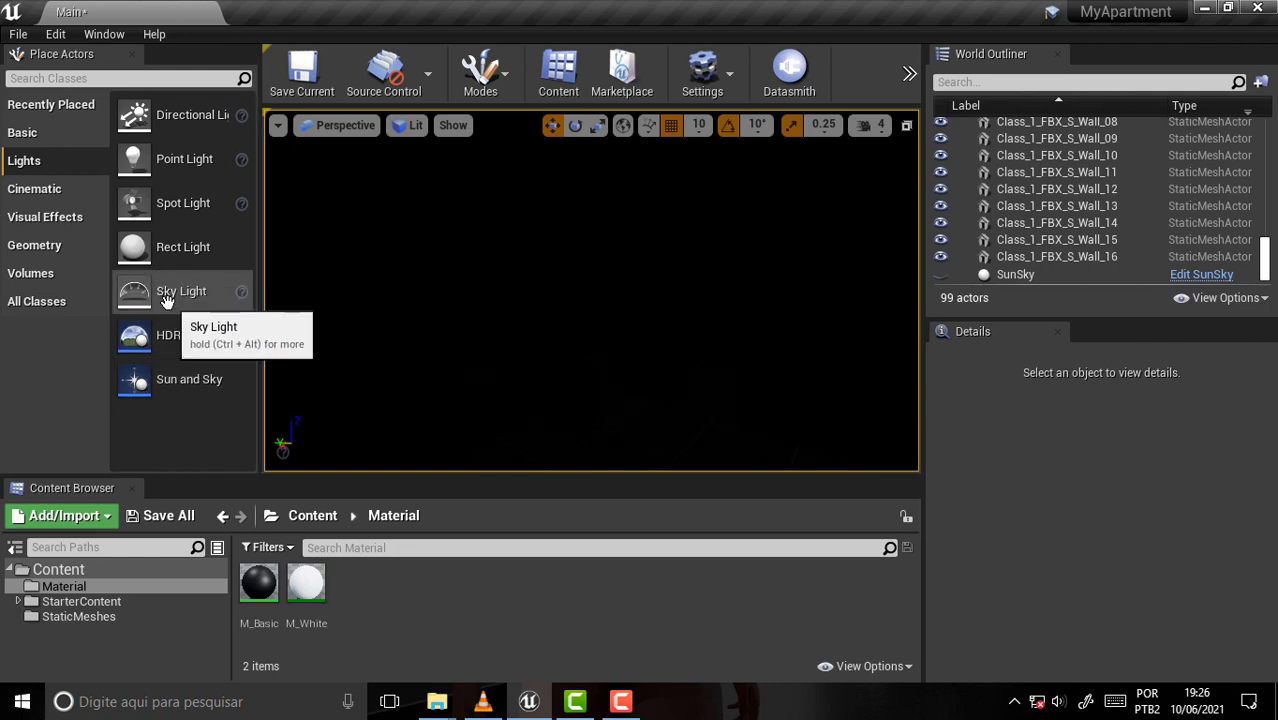
# Step: Drop a SkyLight into the apartment and move it to about -560, 630, 190
pyautogui.moveTo(175, 291)
pyautogui.mouseDown()
pyautogui.moveTo(612, 293)
pyautogui.moveTo(572, 292)
pyautogui.mouseUp()
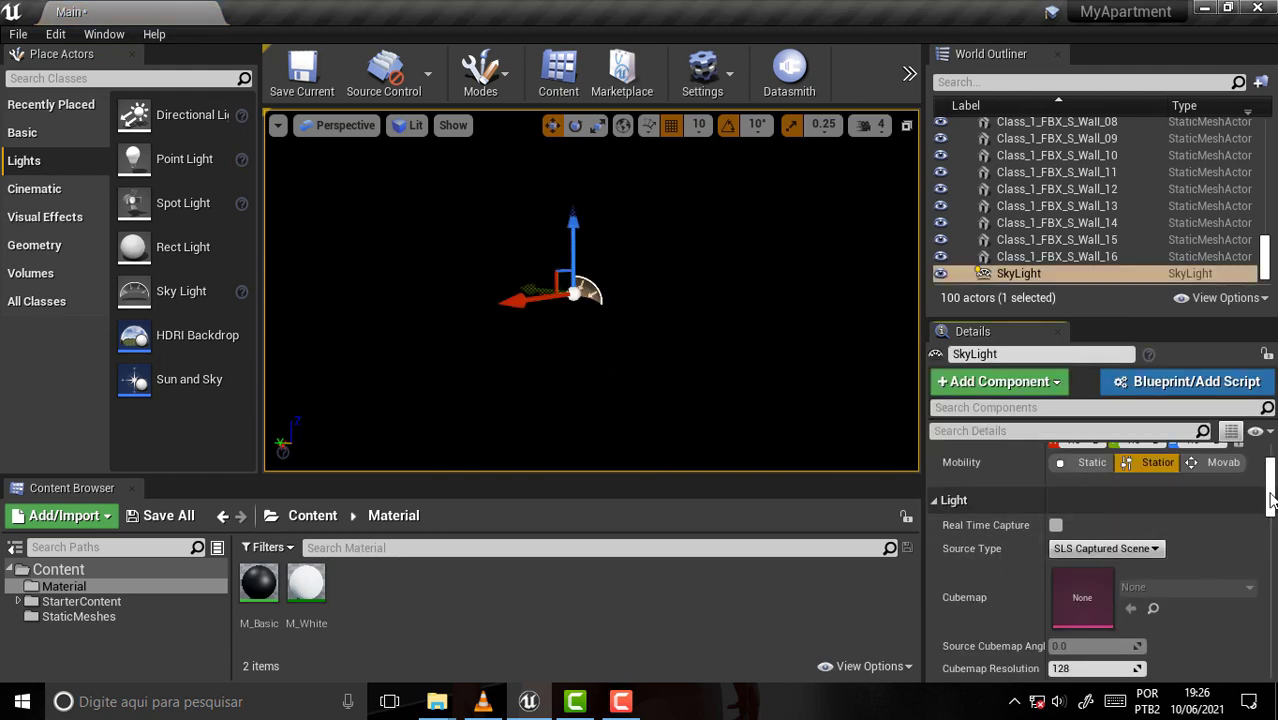
pyautogui.moveTo(1270, 500)
pyautogui.mouseDown()
pyautogui.moveTo(1271, 568)
pyautogui.moveTo(1269, 458)
pyautogui.mouseUp()
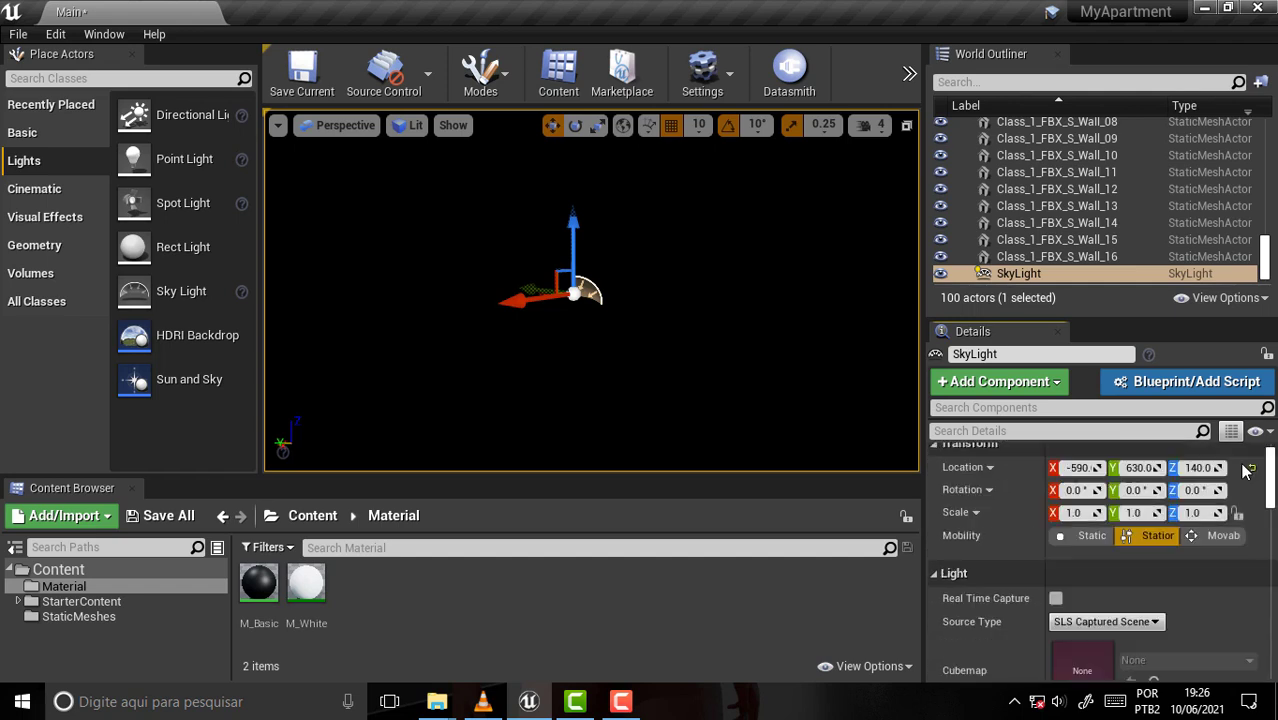
pyautogui.moveTo(575, 235); pyautogui.dragTo(569, 212)
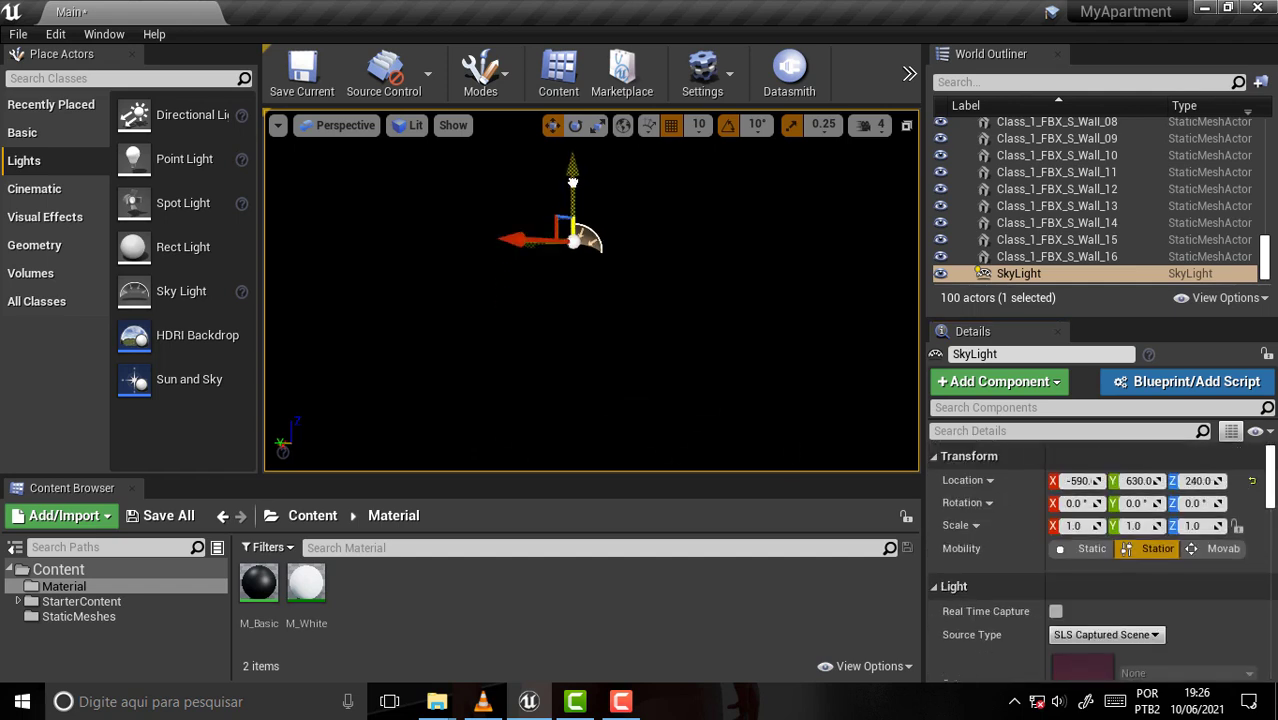
pyautogui.moveTo(507, 276); pyautogui.dragTo(446, 287)
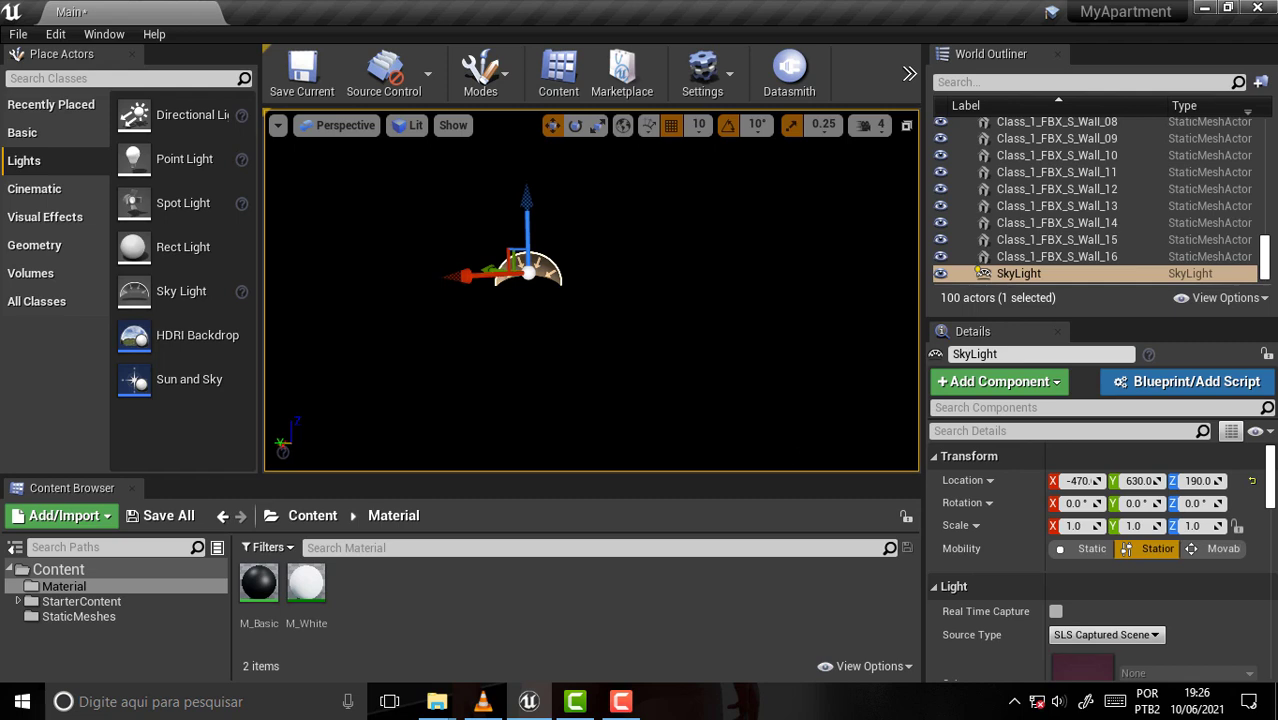
pyautogui.moveTo(472, 276); pyautogui.dragTo(521, 281)
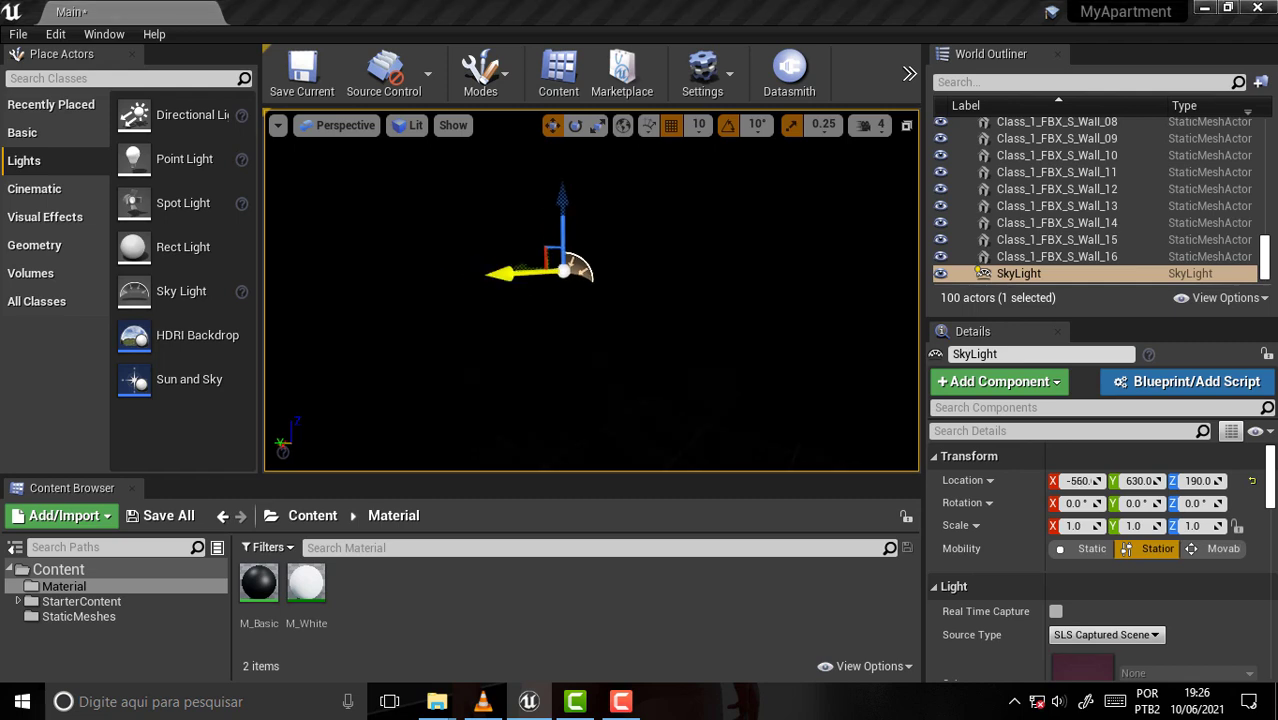
# Step: In the Lit view-mode menu, untick Game Settings exposure and set EV100 to about 7.3
pyautogui.click(451, 130)
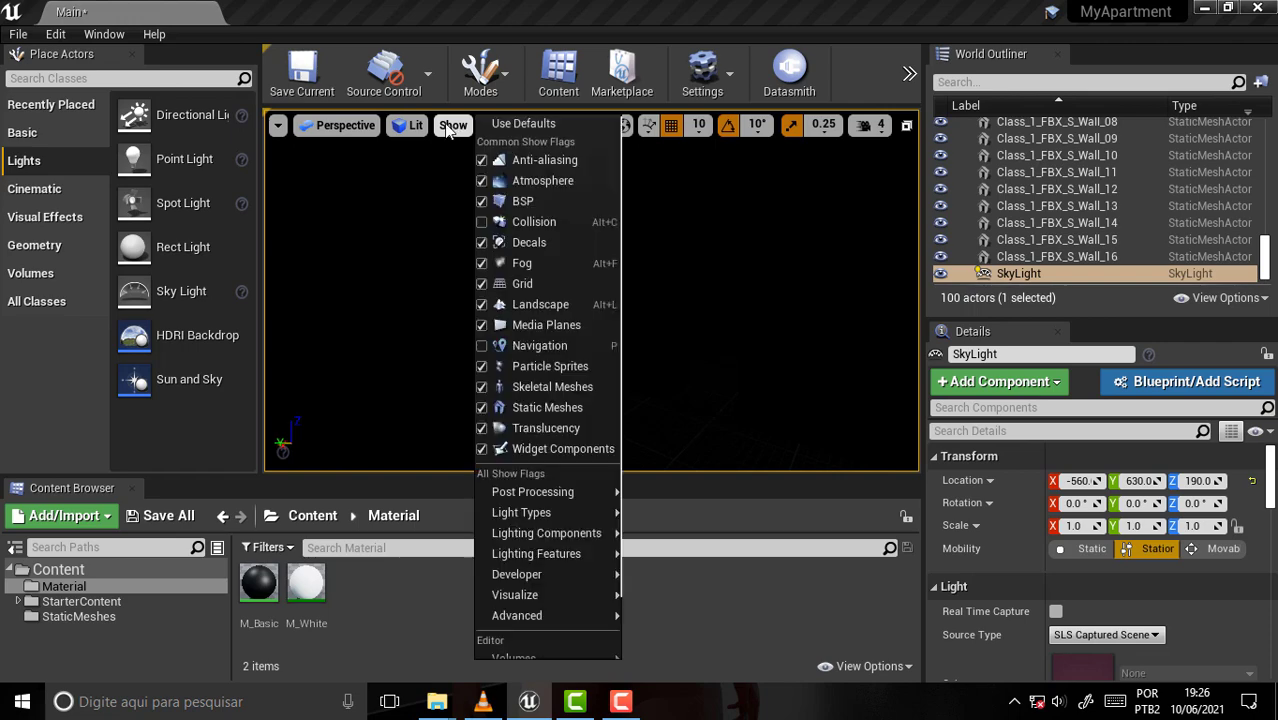
pyautogui.click(412, 125)
pyautogui.click(412, 125)
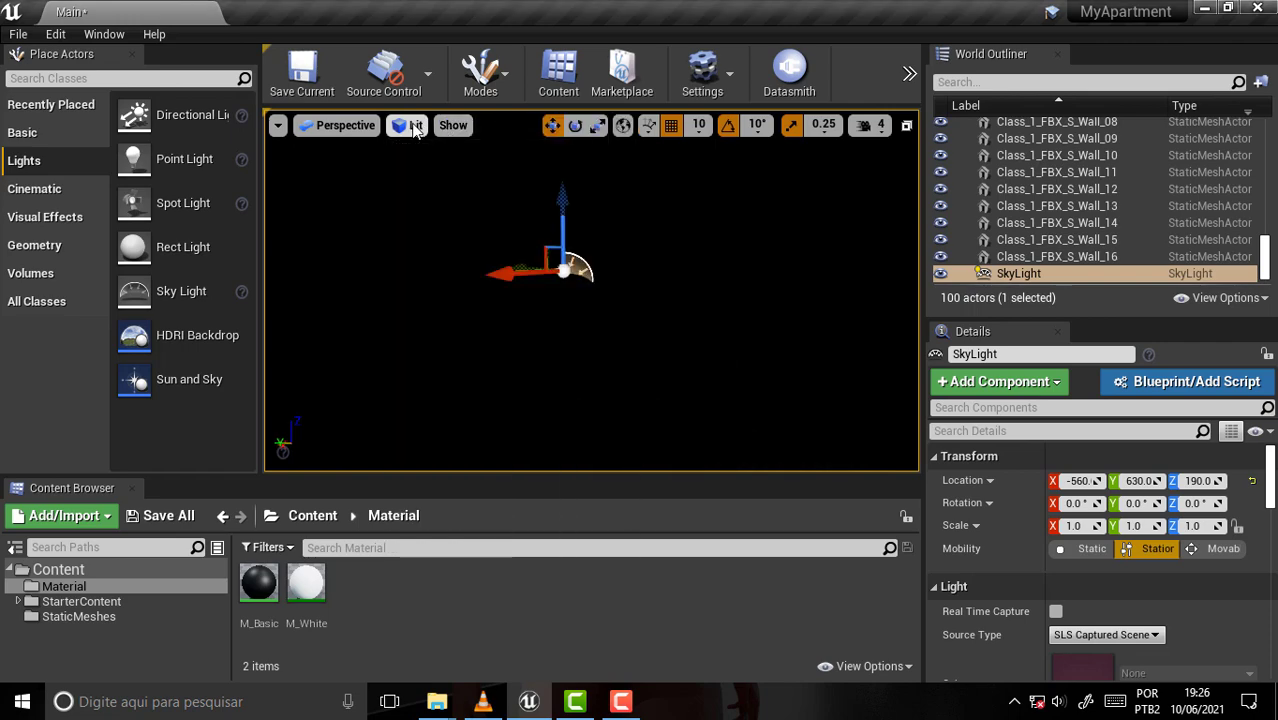
pyautogui.click(412, 125)
pyautogui.click(515, 185)
pyautogui.click(453, 125)
pyautogui.click(411, 125)
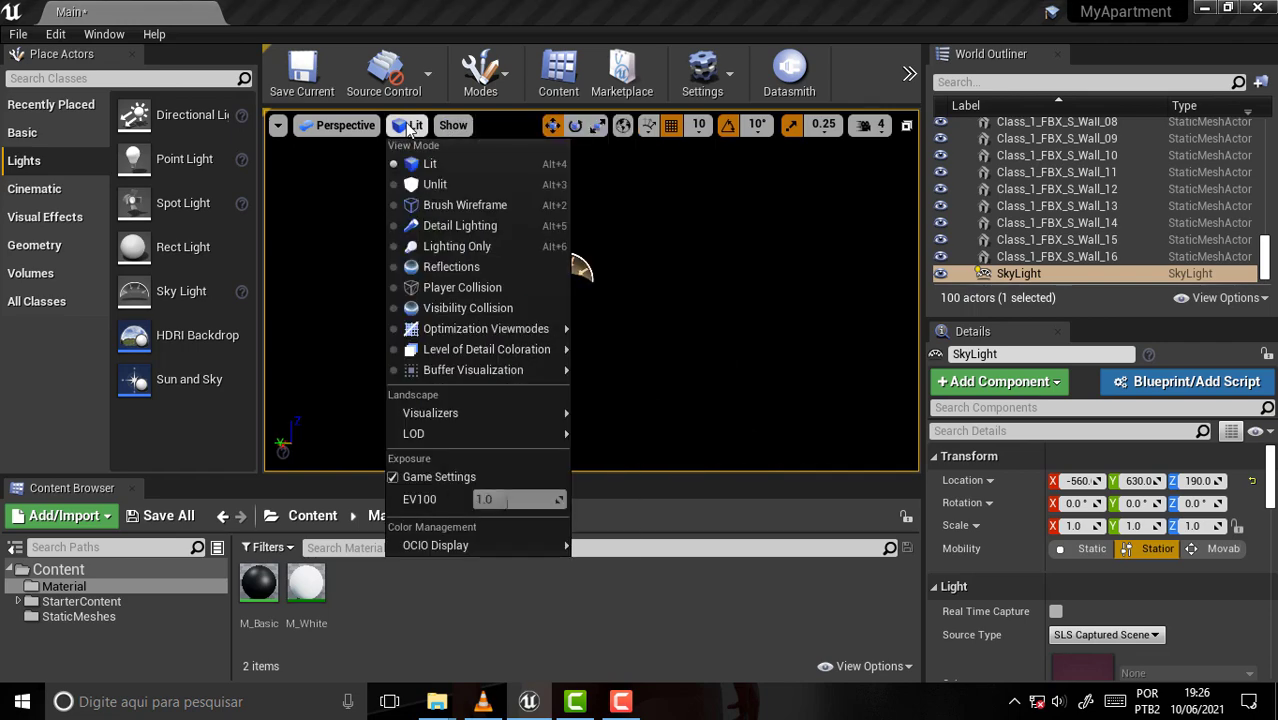
pyautogui.click(410, 127)
pyautogui.click(408, 128)
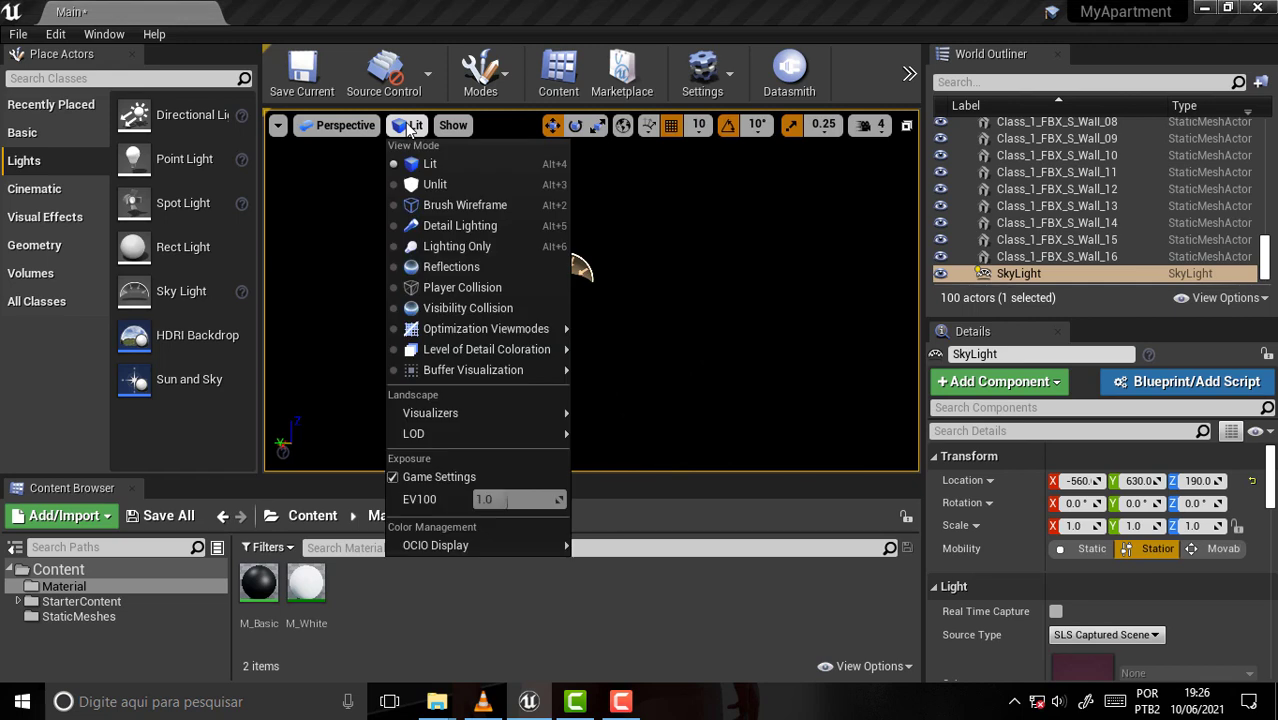
pyautogui.click(393, 477)
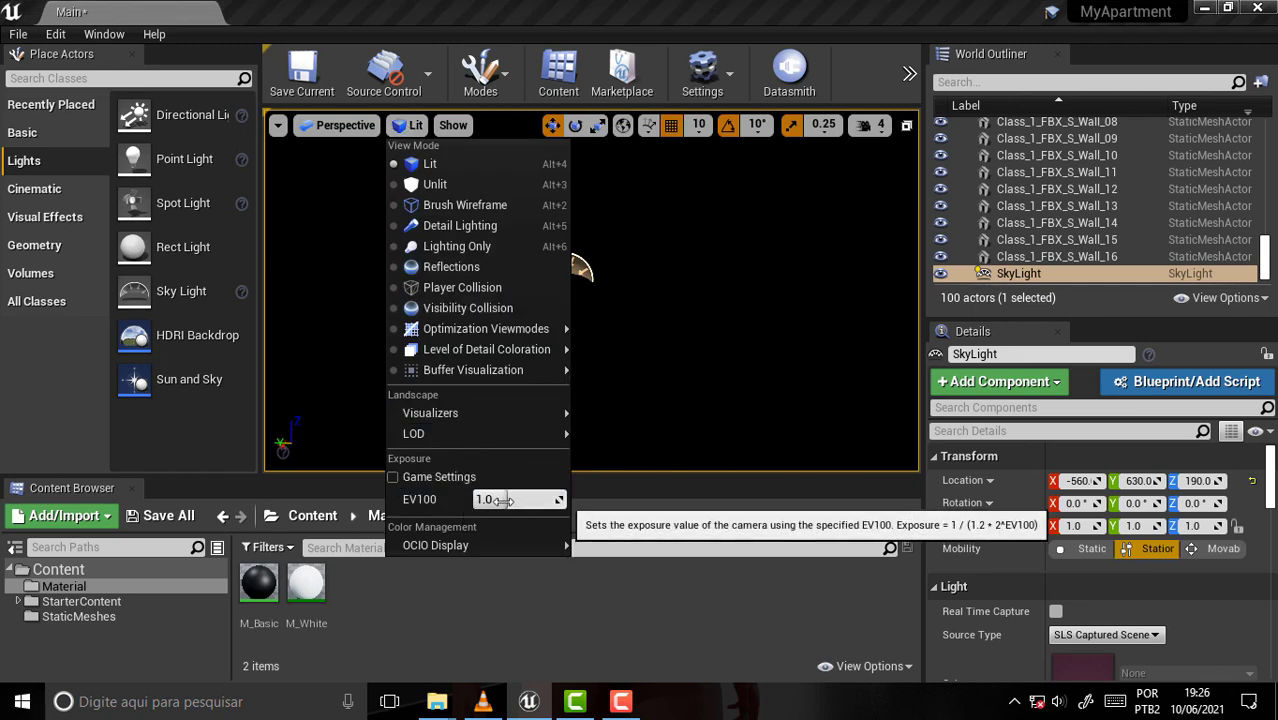
pyautogui.moveTo(490, 499); pyautogui.dragTo(530, 499)
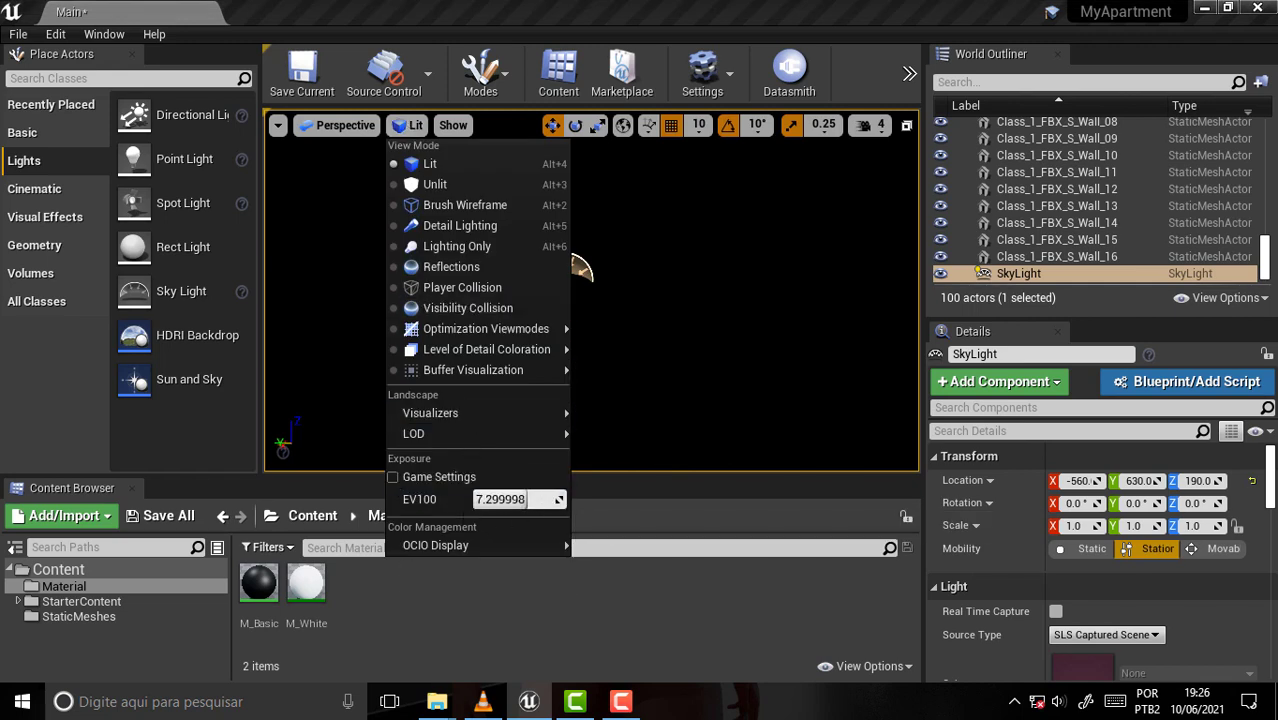
pyautogui.click(586, 271)
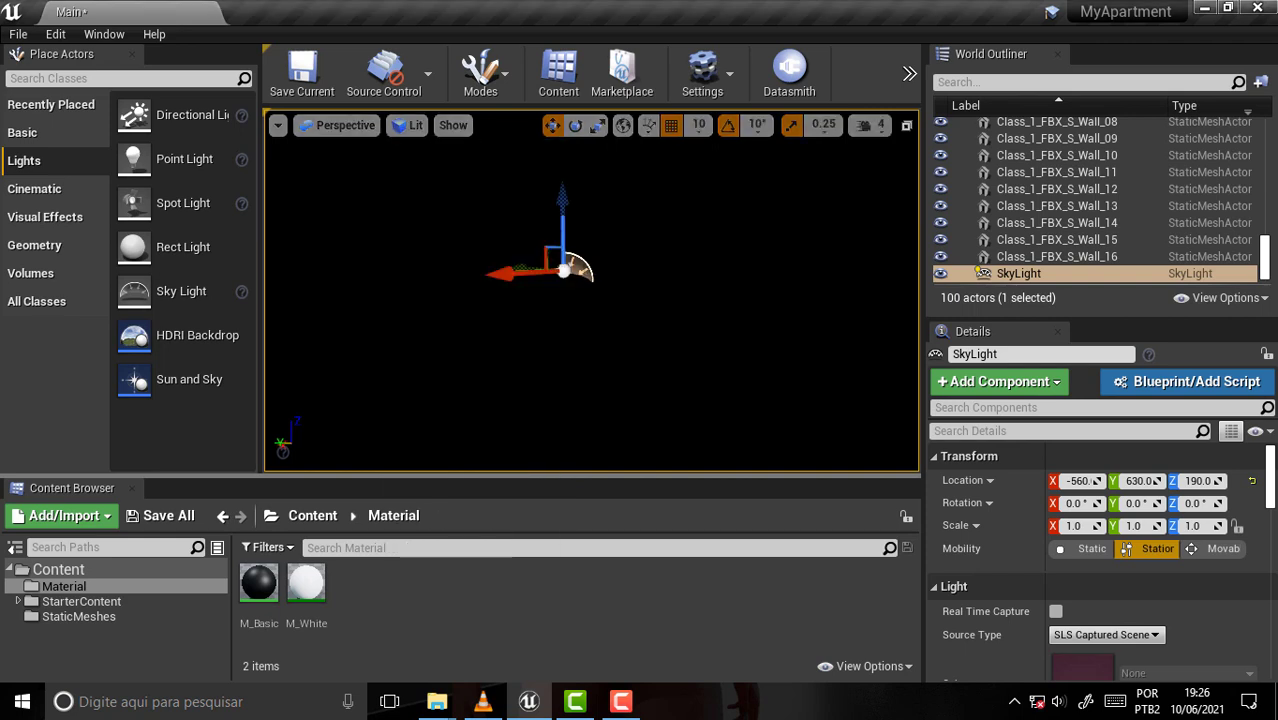
# Step: Delete the SkyLight, place a Point Light in the room corner, and set its intensity to 160 cd
pyautogui.press('Delete')
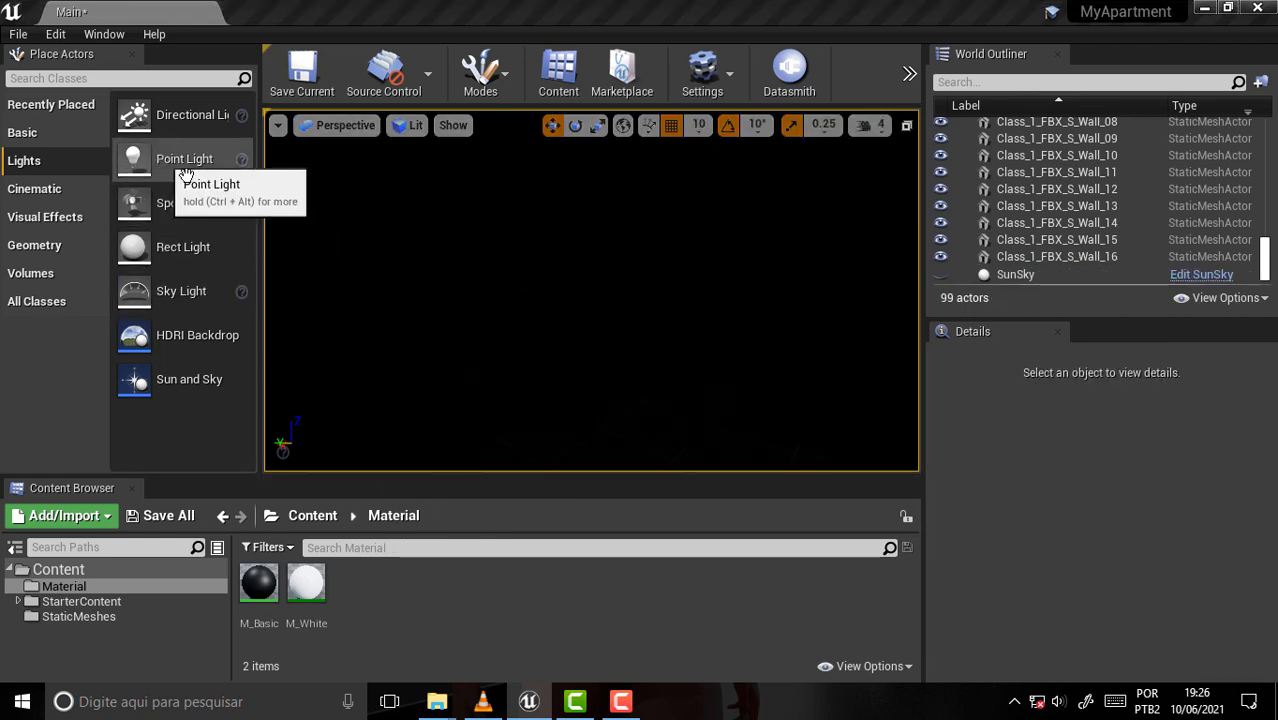
pyautogui.moveTo(185, 173); pyautogui.dragTo(592, 284)
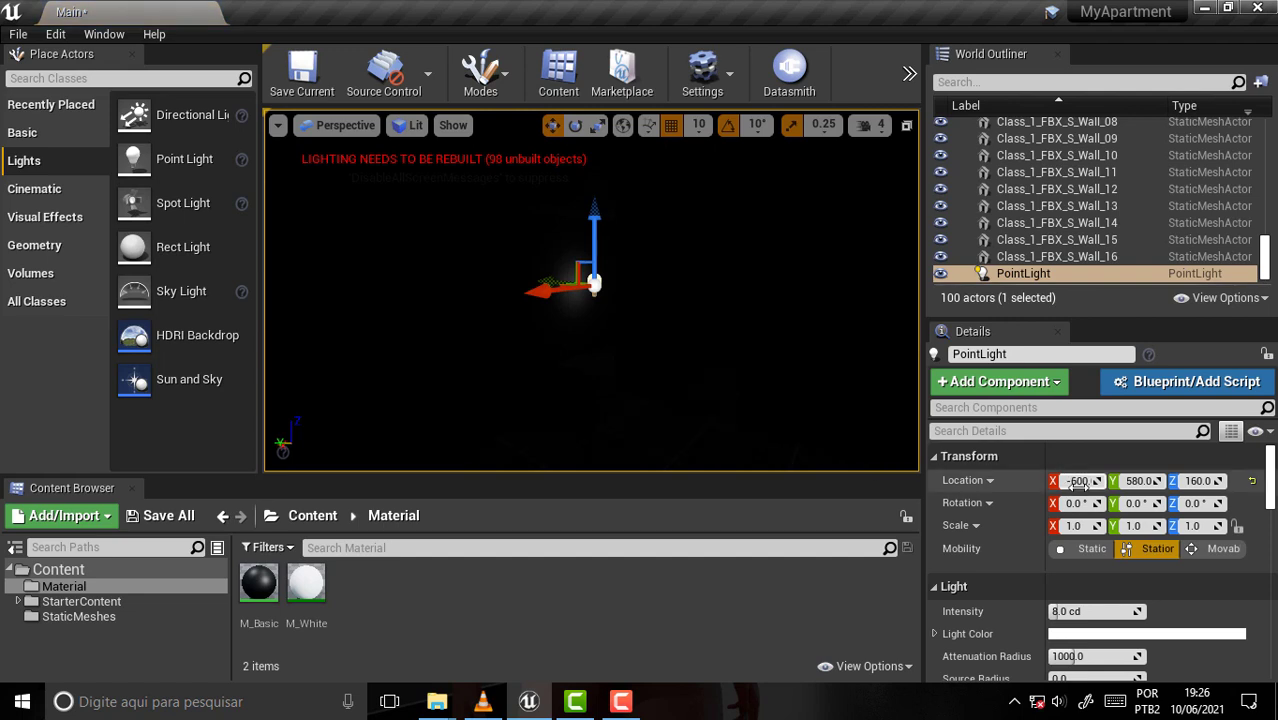
pyautogui.moveTo(1060, 611); pyautogui.dragTo(1145, 611)
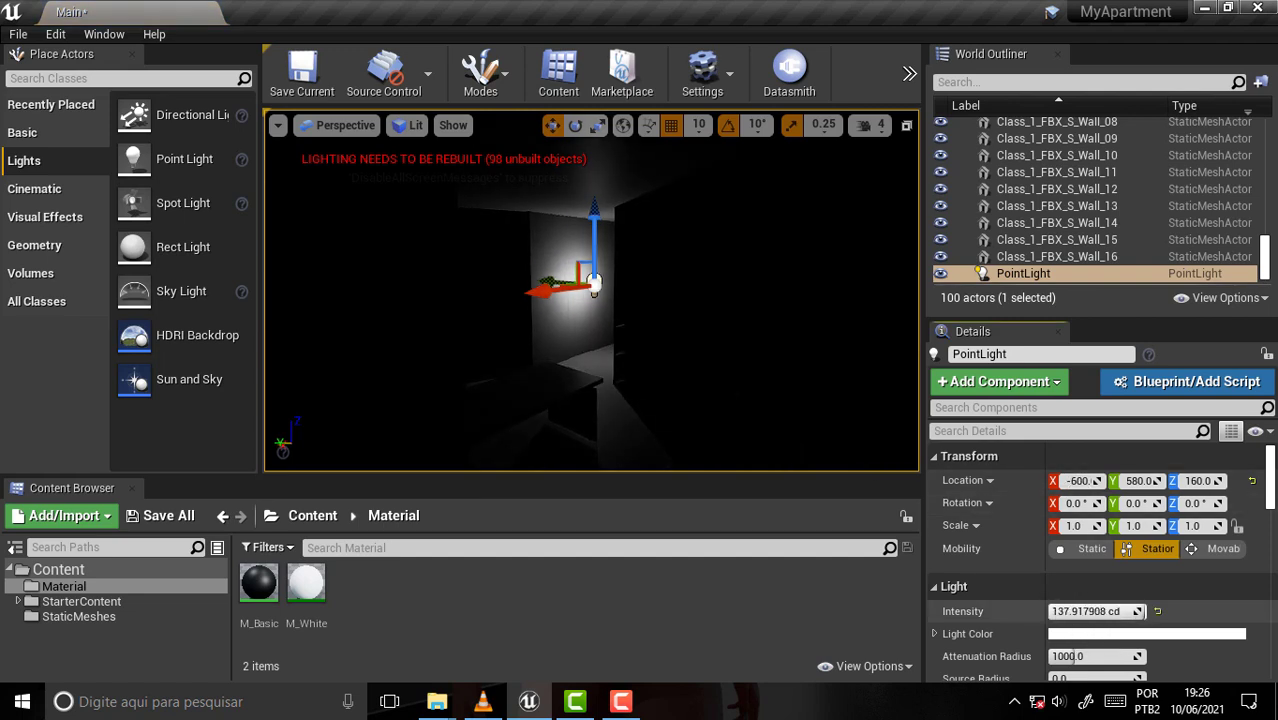
pyautogui.click(1090, 611)
pyautogui.write('160')
pyautogui.press('Return')
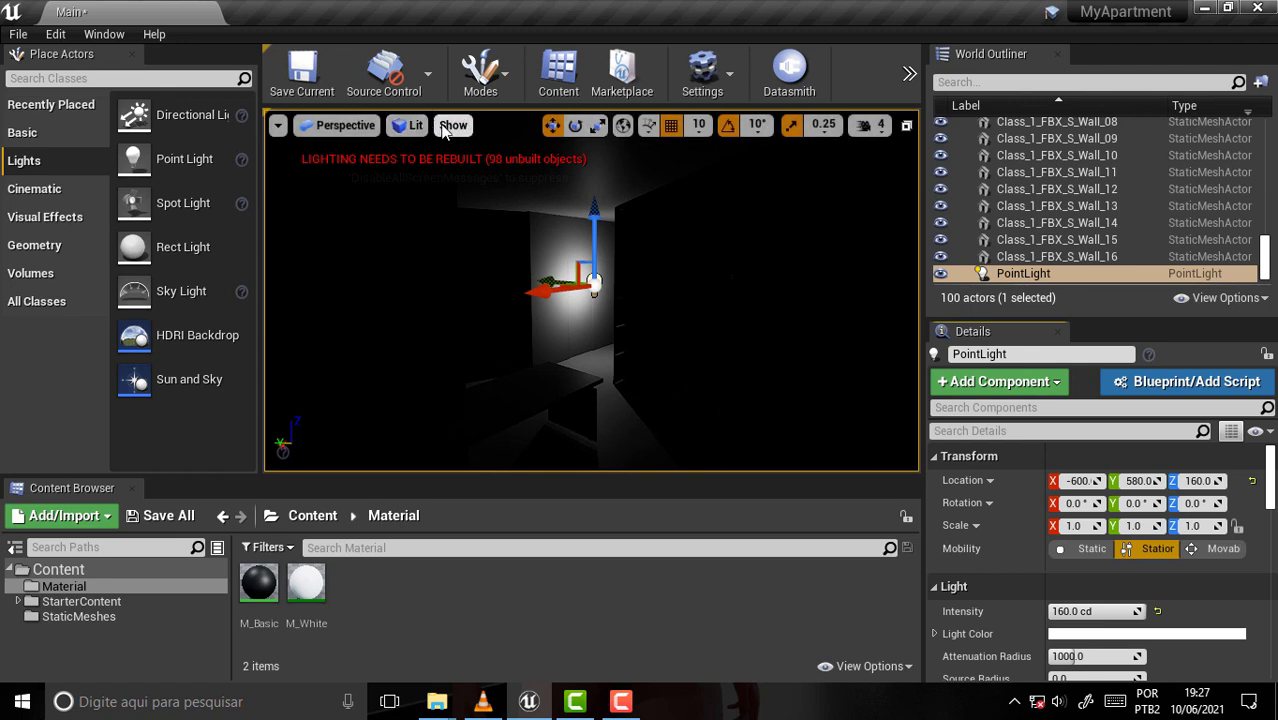
# Step: Experiment with different manual EV100 exposure values in the viewport view-mode menu
pyautogui.click(450, 125)
pyautogui.click(408, 126)
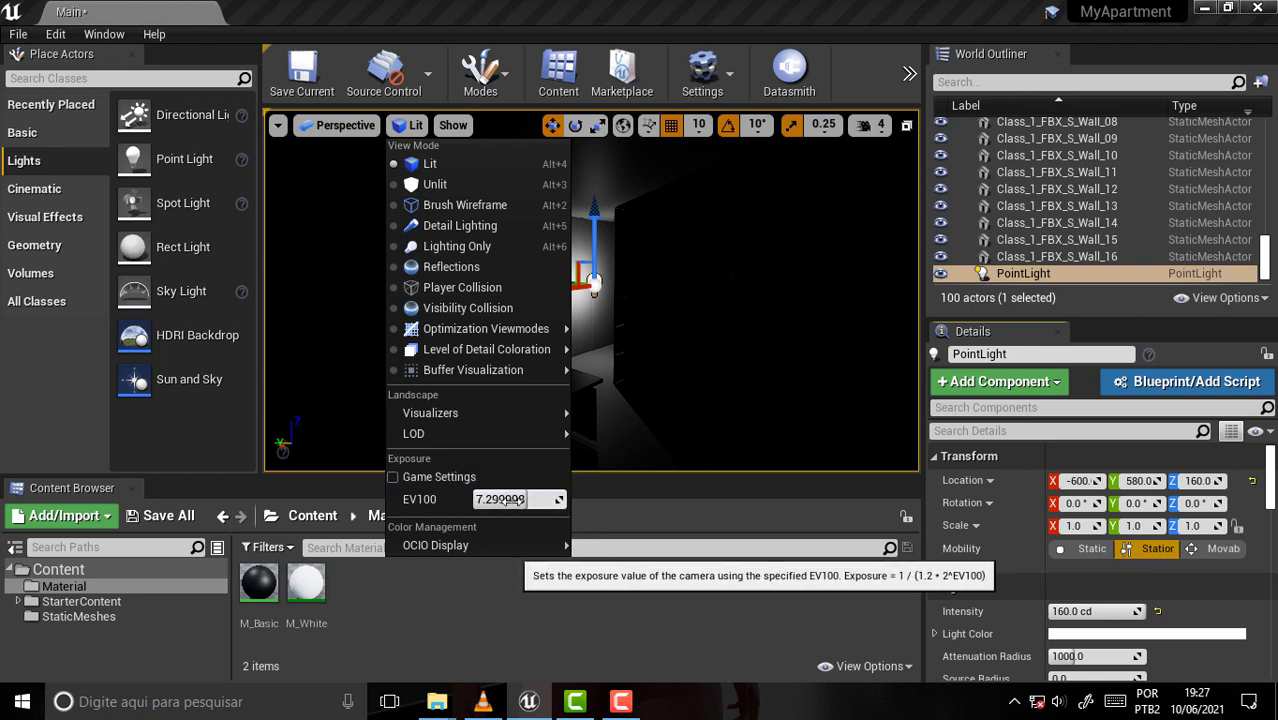
pyautogui.moveTo(500, 498); pyautogui.dragTo(440, 515)
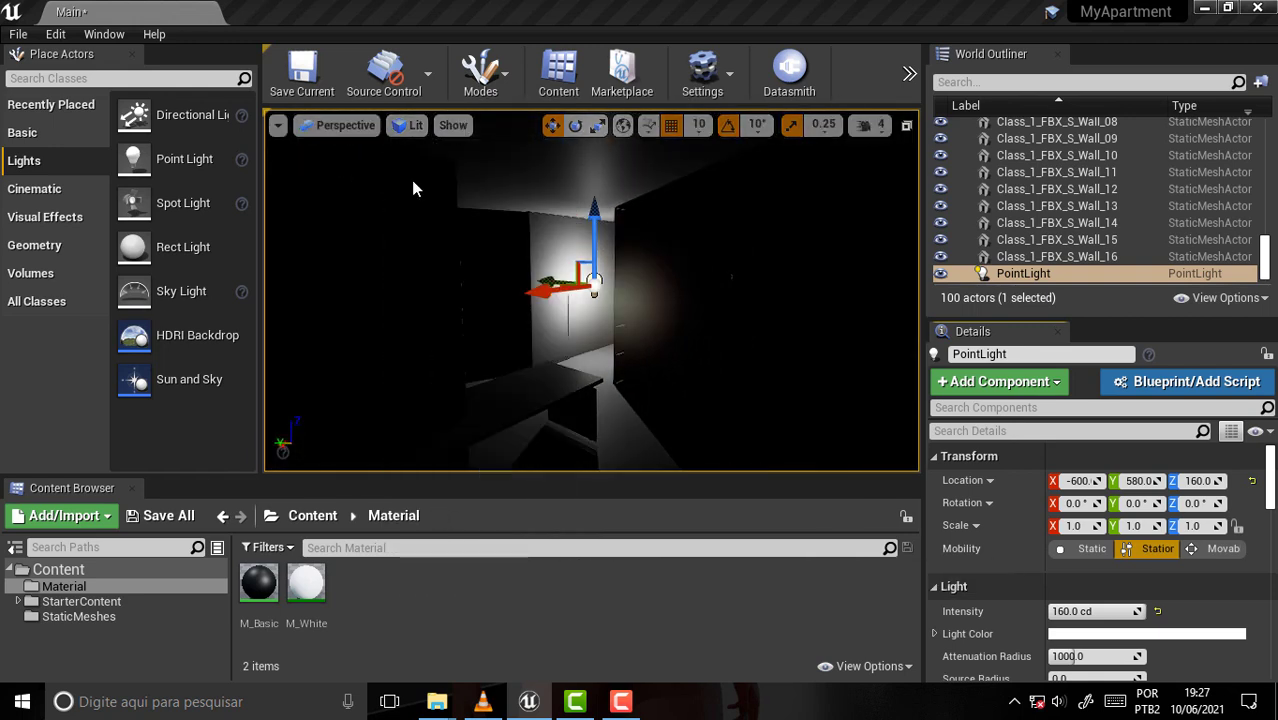
pyautogui.click(415, 125)
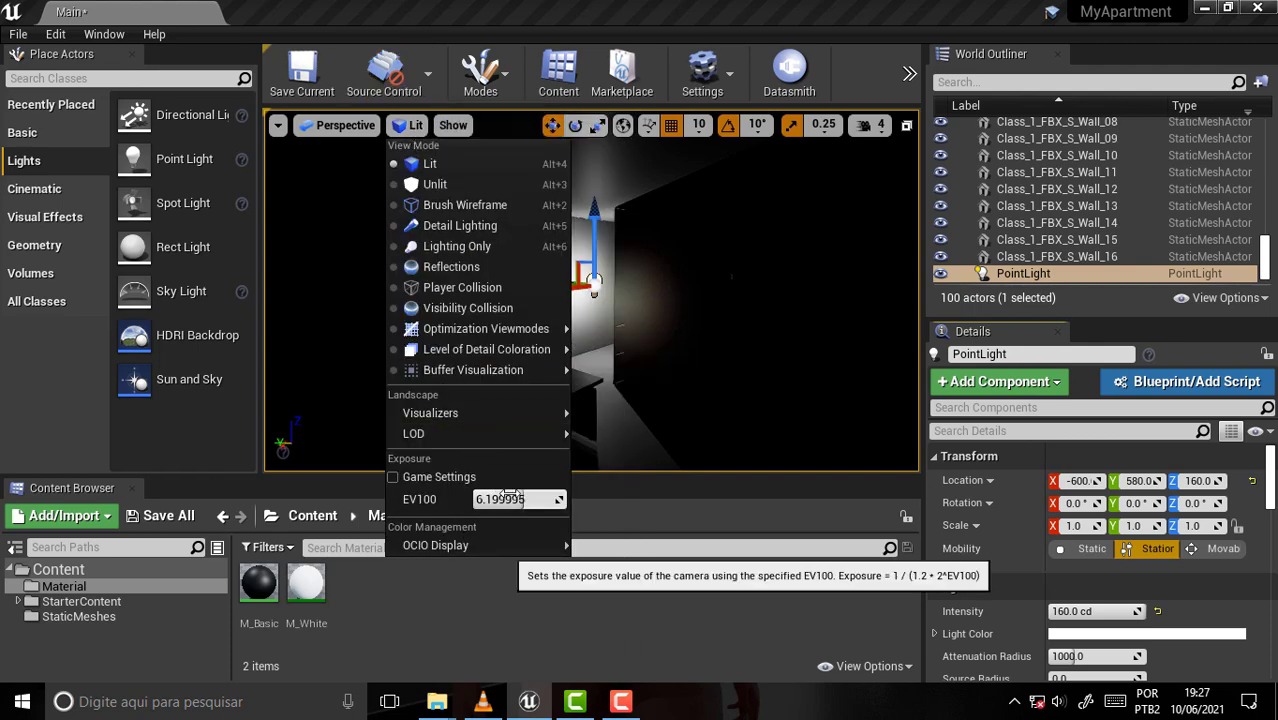
pyautogui.moveTo(510, 498); pyautogui.dragTo(513, 498)
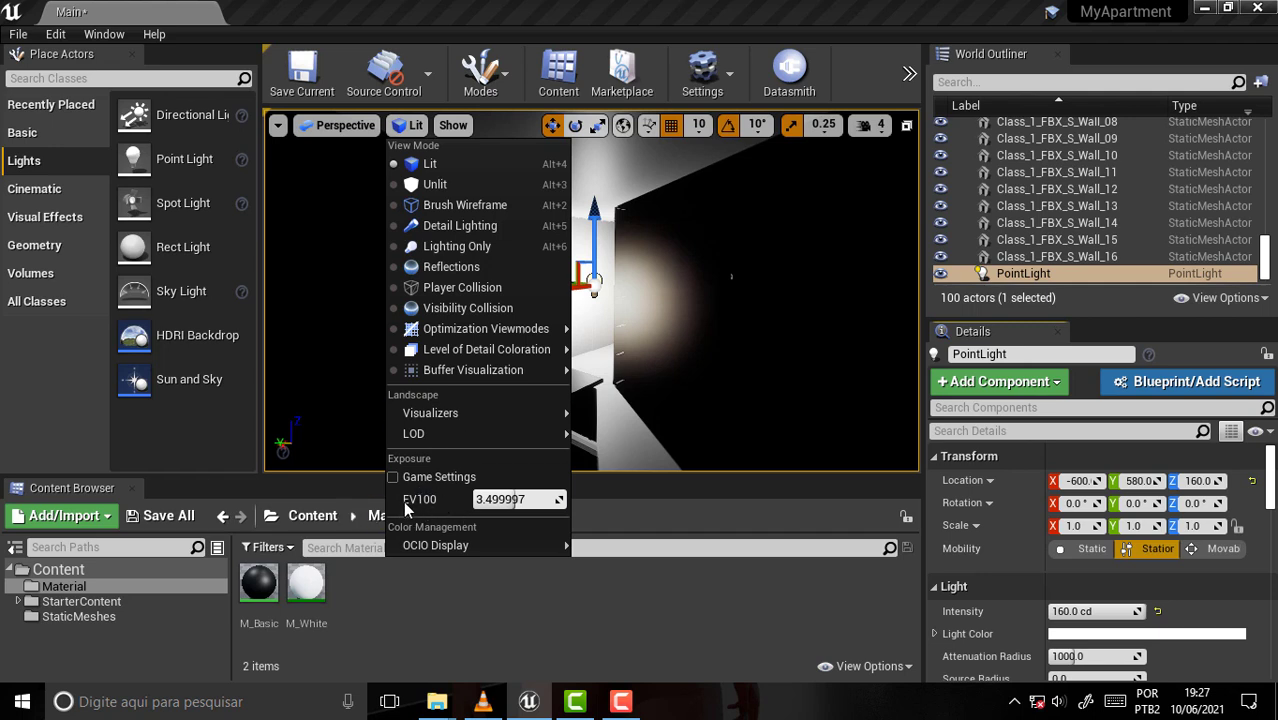
pyautogui.press('Escape')
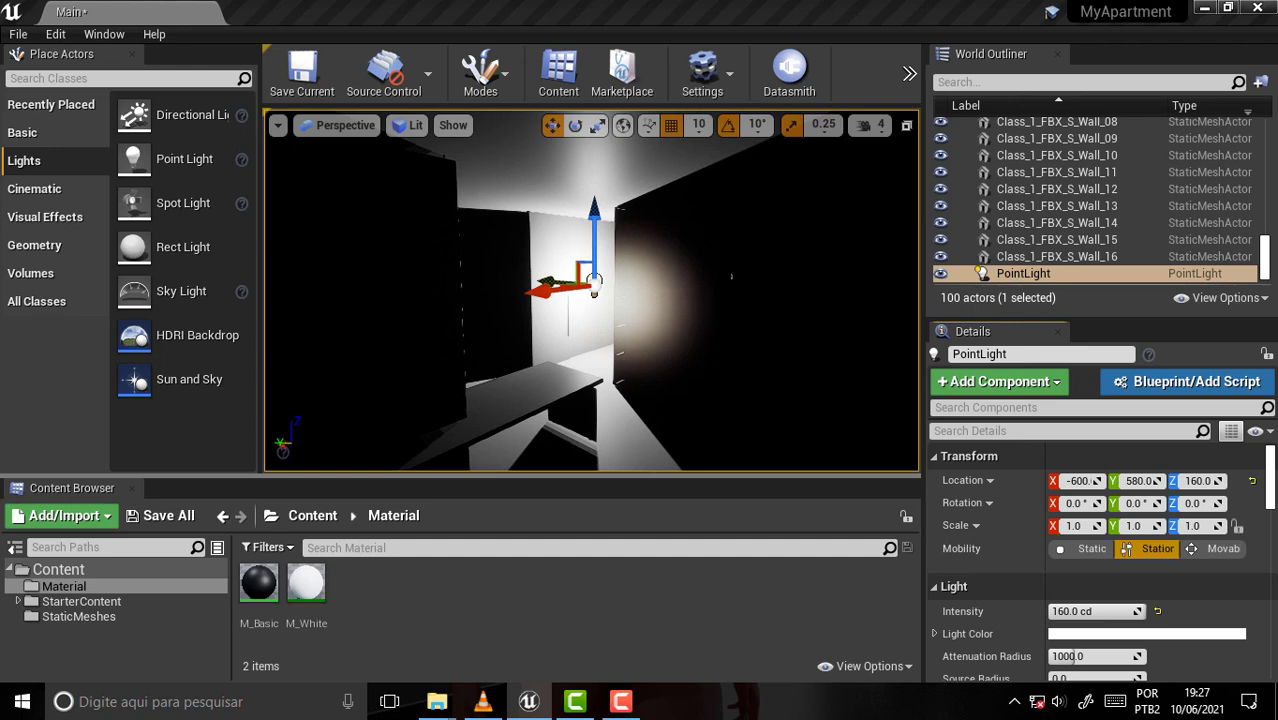
pyautogui.click(416, 125)
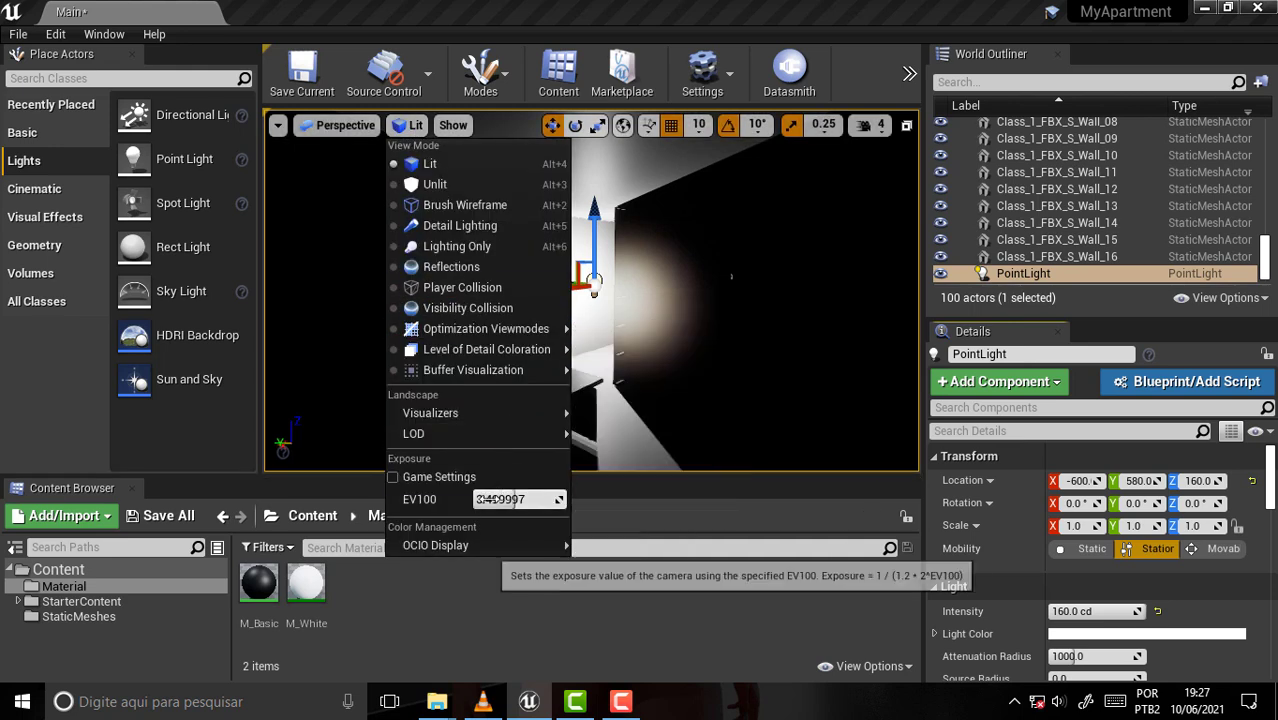
pyautogui.click(490, 499)
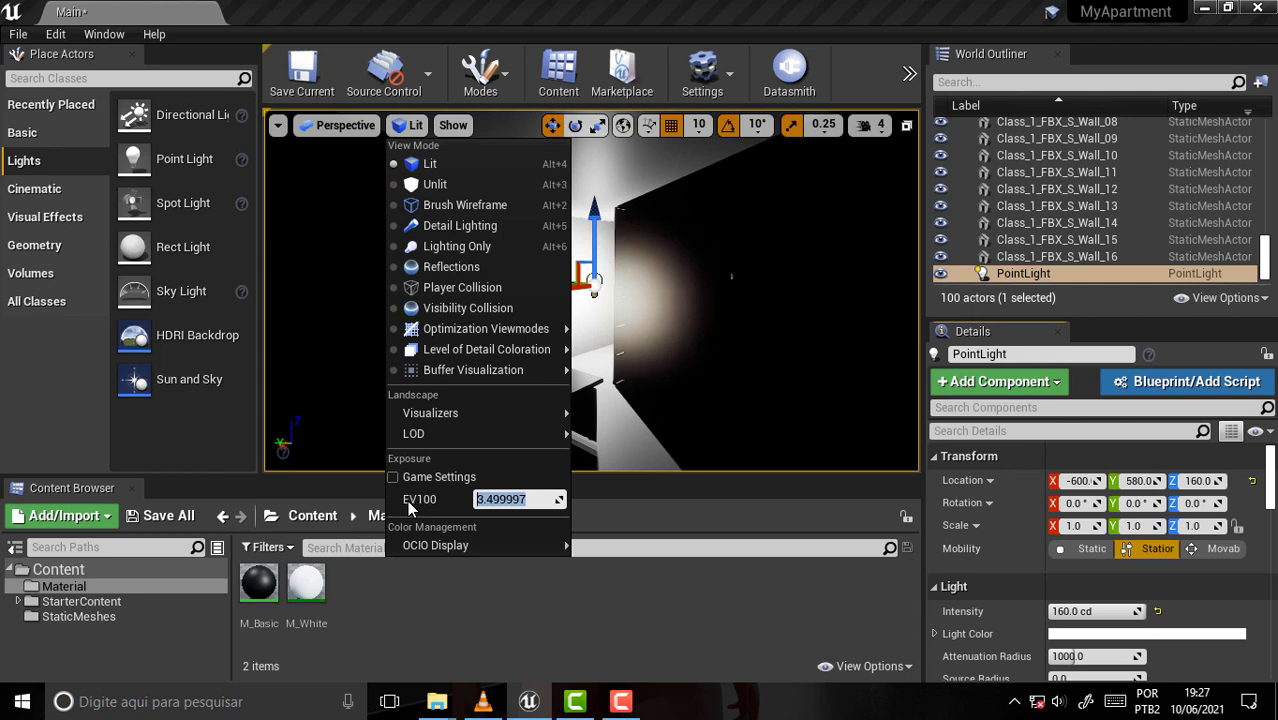
pyautogui.press('Escape')
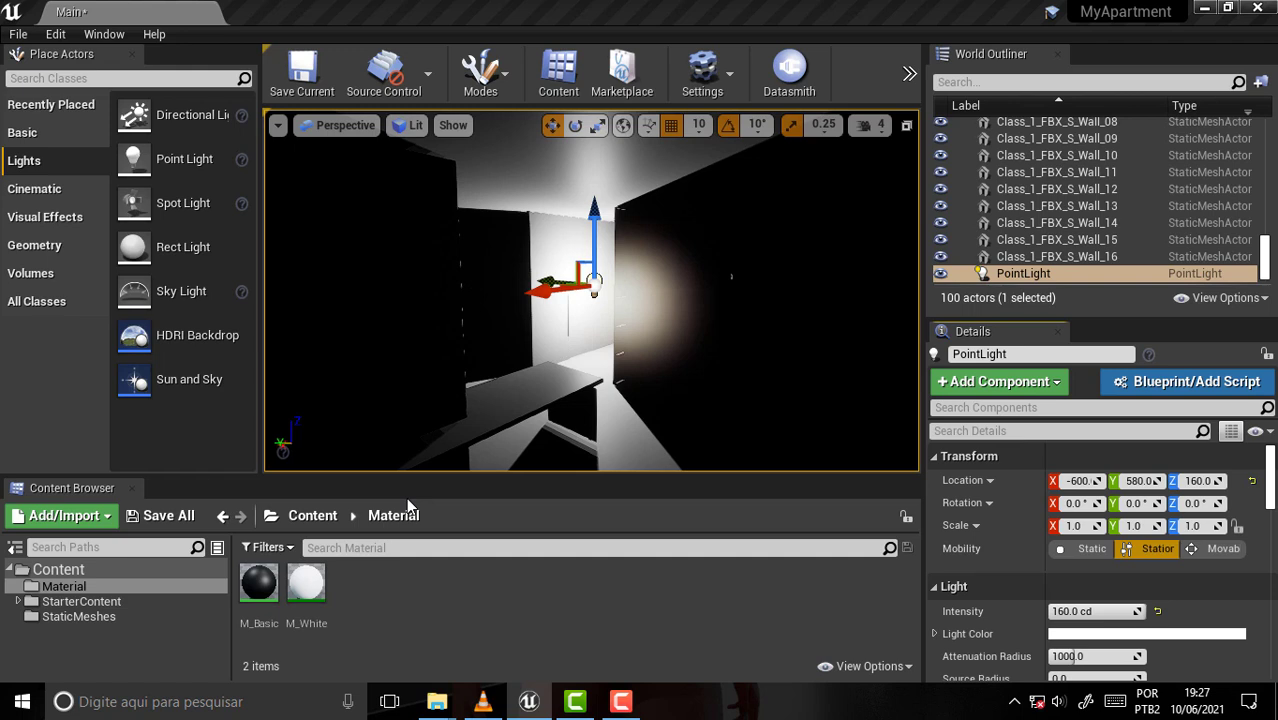
# Step: Set EV100 to 1.0, then return exposure control to Game Settings
pyautogui.click(409, 125)
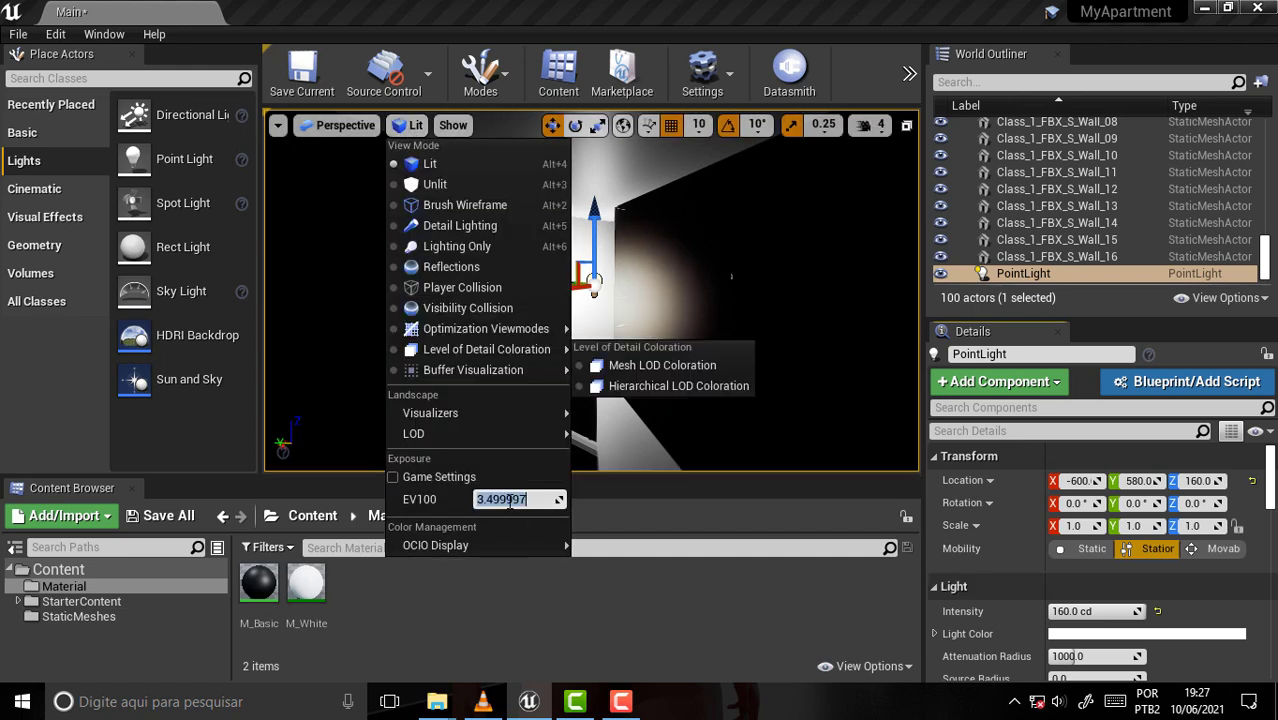
pyautogui.write('1')
pyautogui.press('Return')
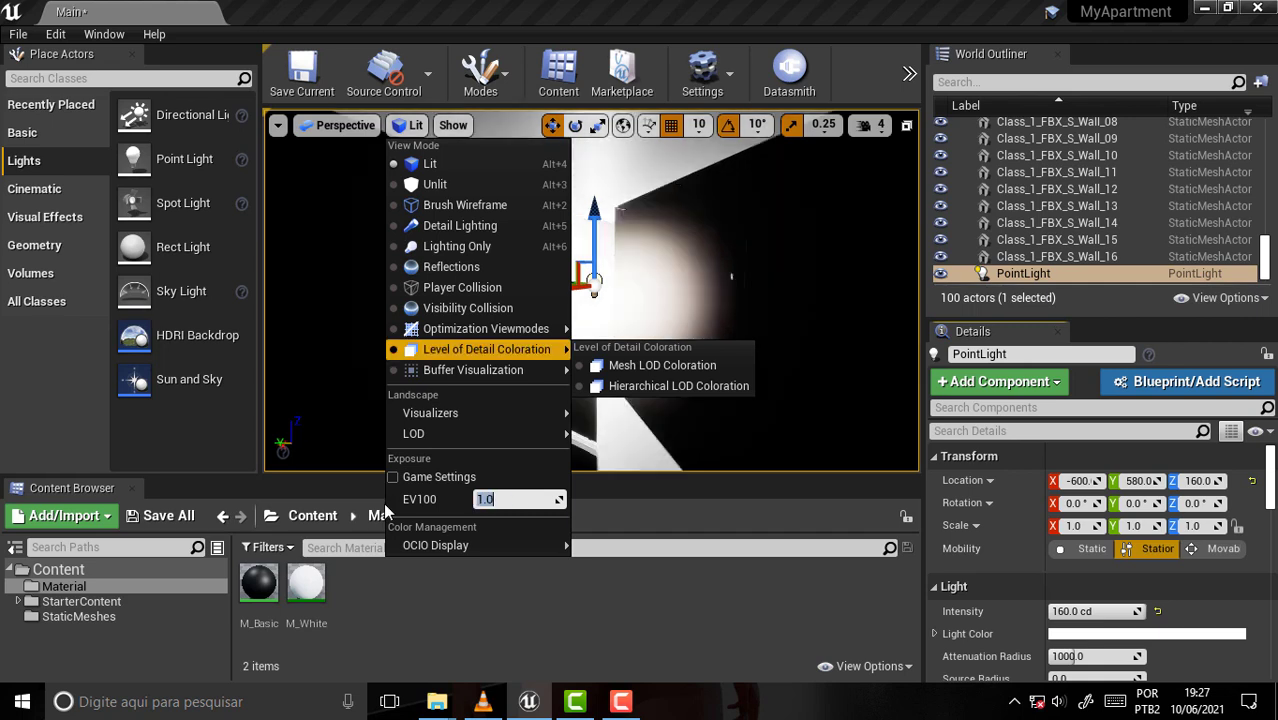
pyautogui.click(394, 478)
pyautogui.moveTo(470, 546)
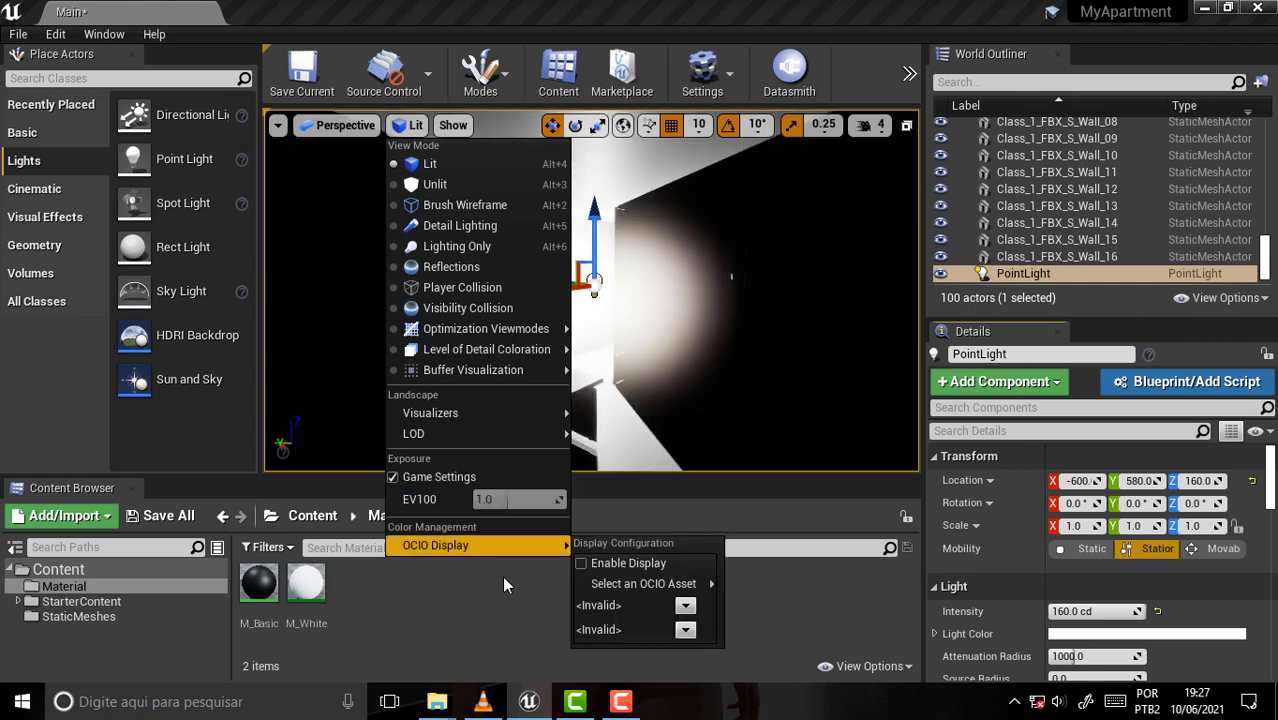
pyautogui.moveTo(645, 584)
pyautogui.click(457, 634)
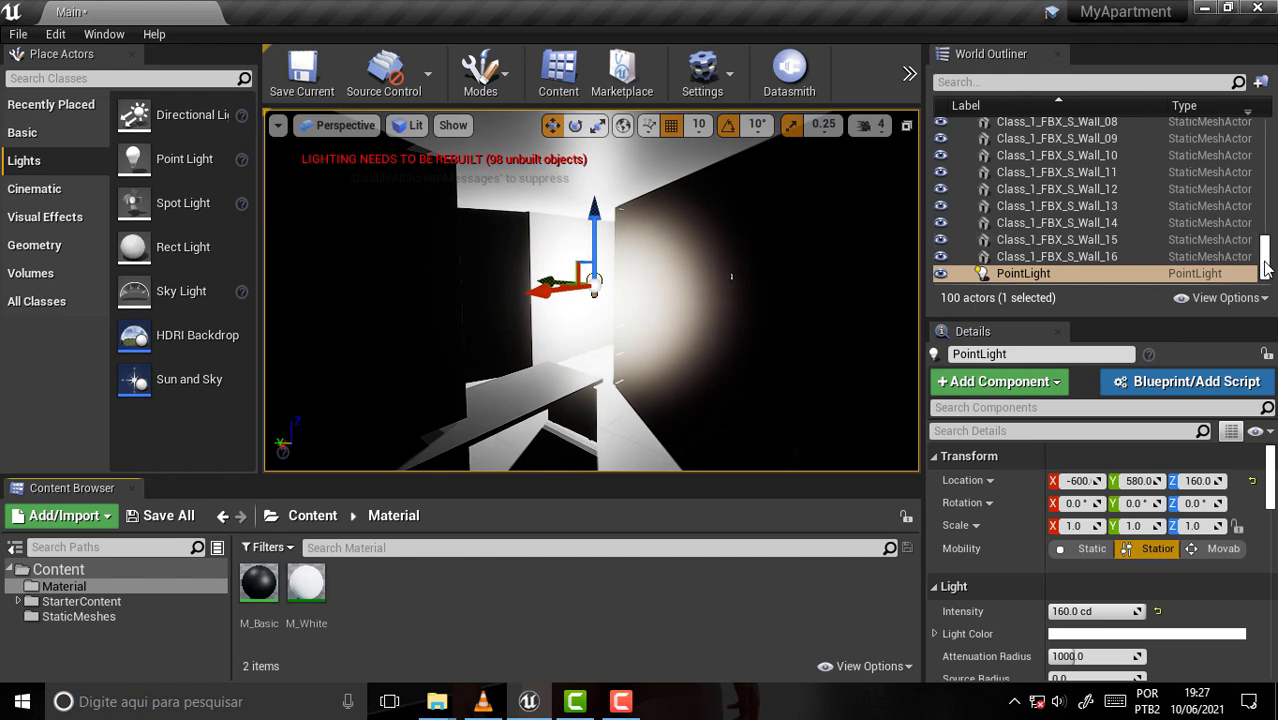
# Step: Set the PointLight to about 138 cd at Z 170, and add a Rect Light beside the kitchen cabinets
pyautogui.scroll(-1, 1265, 268)
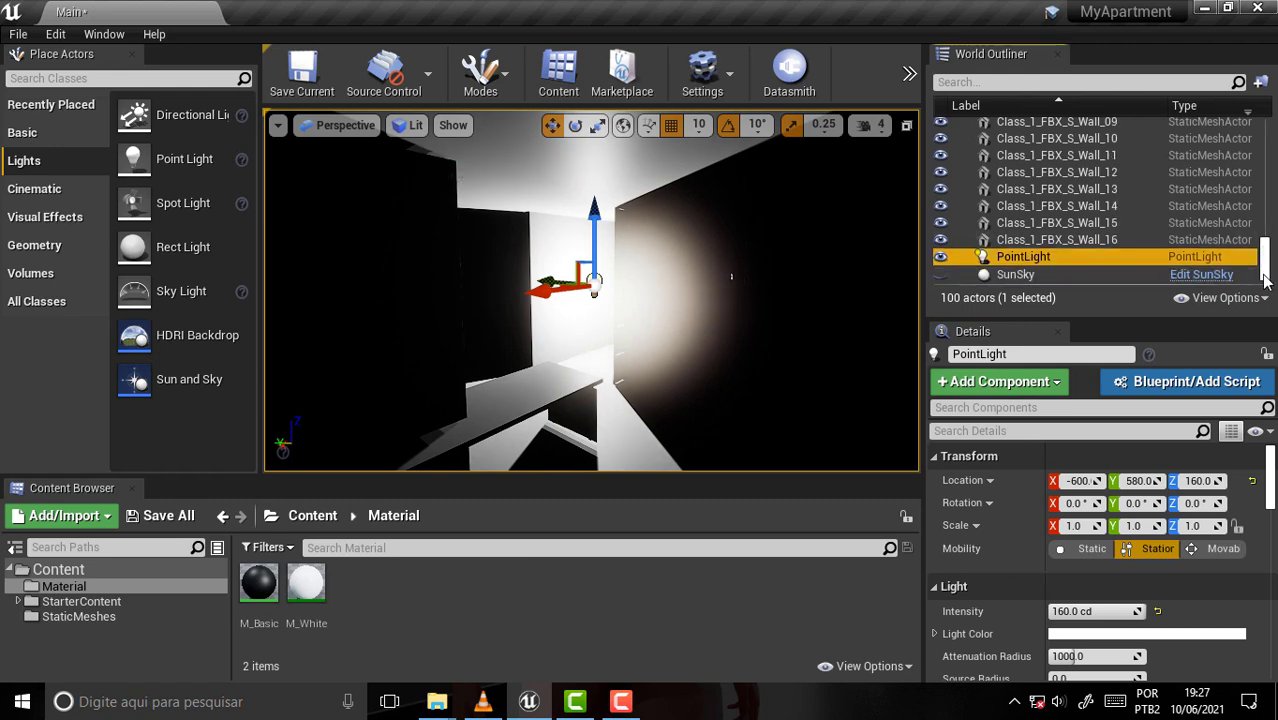
pyautogui.click(1025, 276)
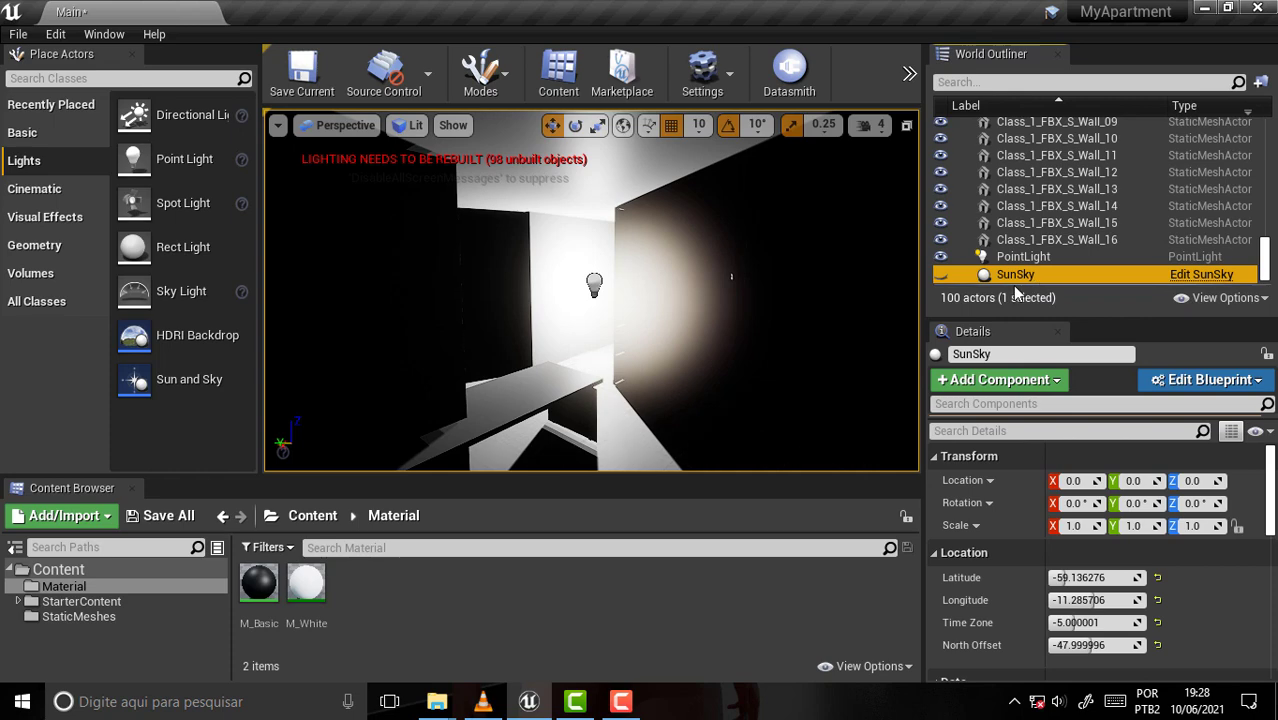
pyautogui.click(1018, 257)
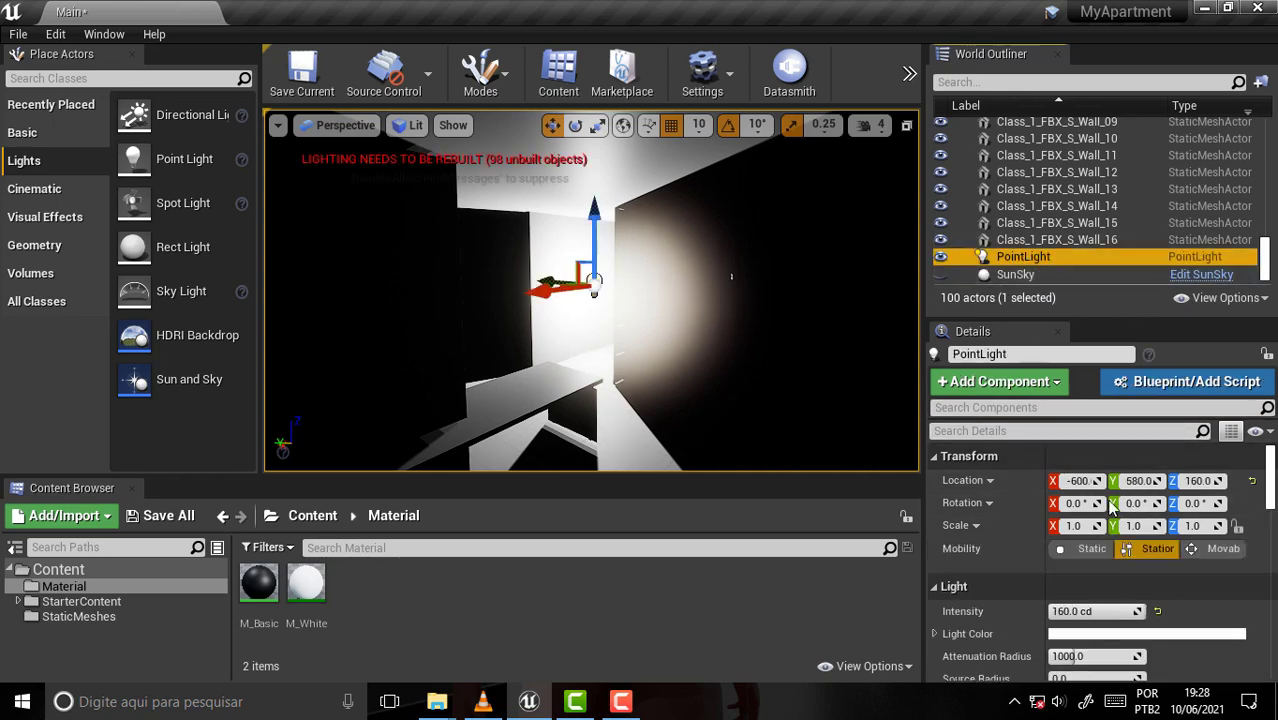
pyautogui.click(1090, 611)
pyautogui.write('0')
pyautogui.press('Return')
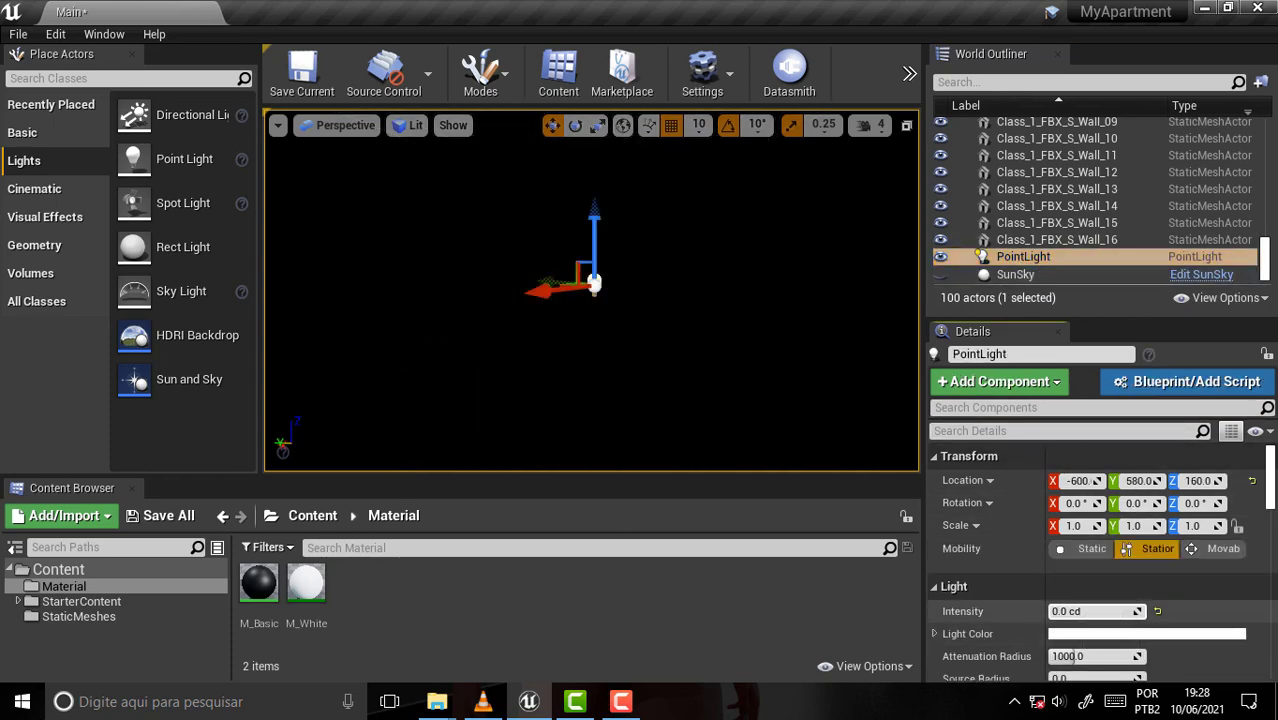
pyautogui.moveTo(1095, 611); pyautogui.dragTo(669, 324)
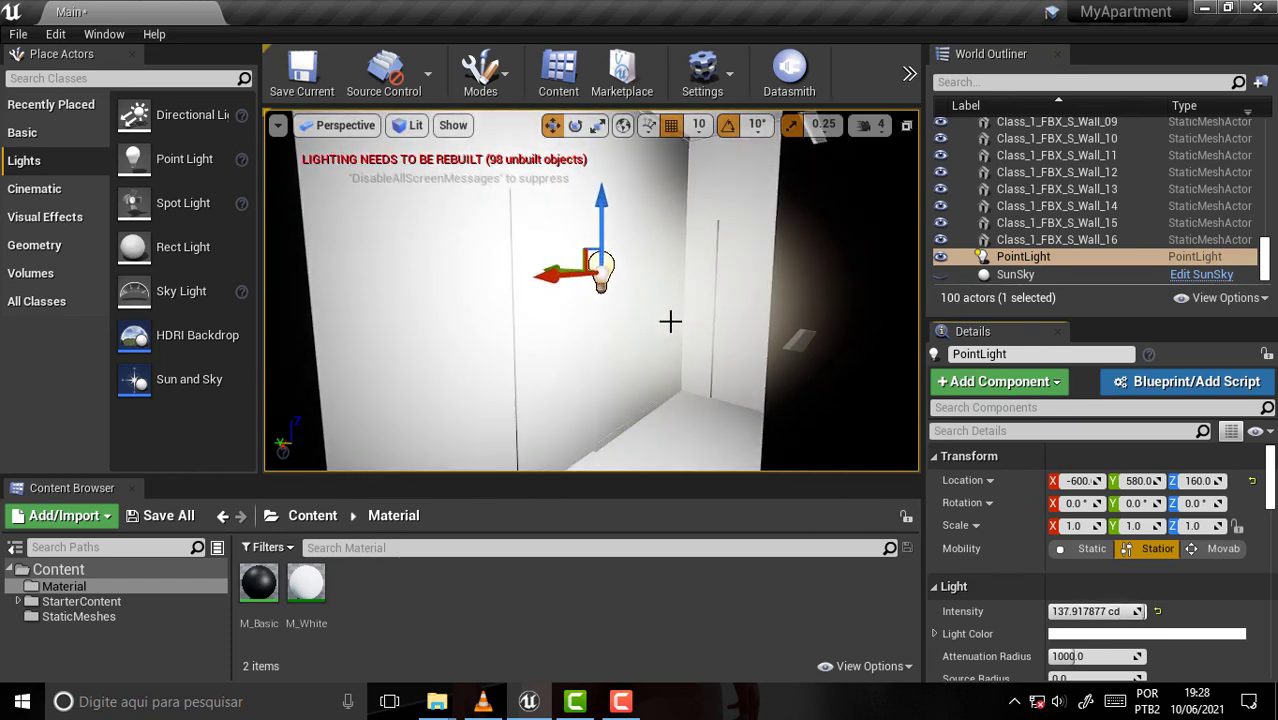
pyautogui.moveTo(598, 212); pyautogui.dragTo(590, 228)
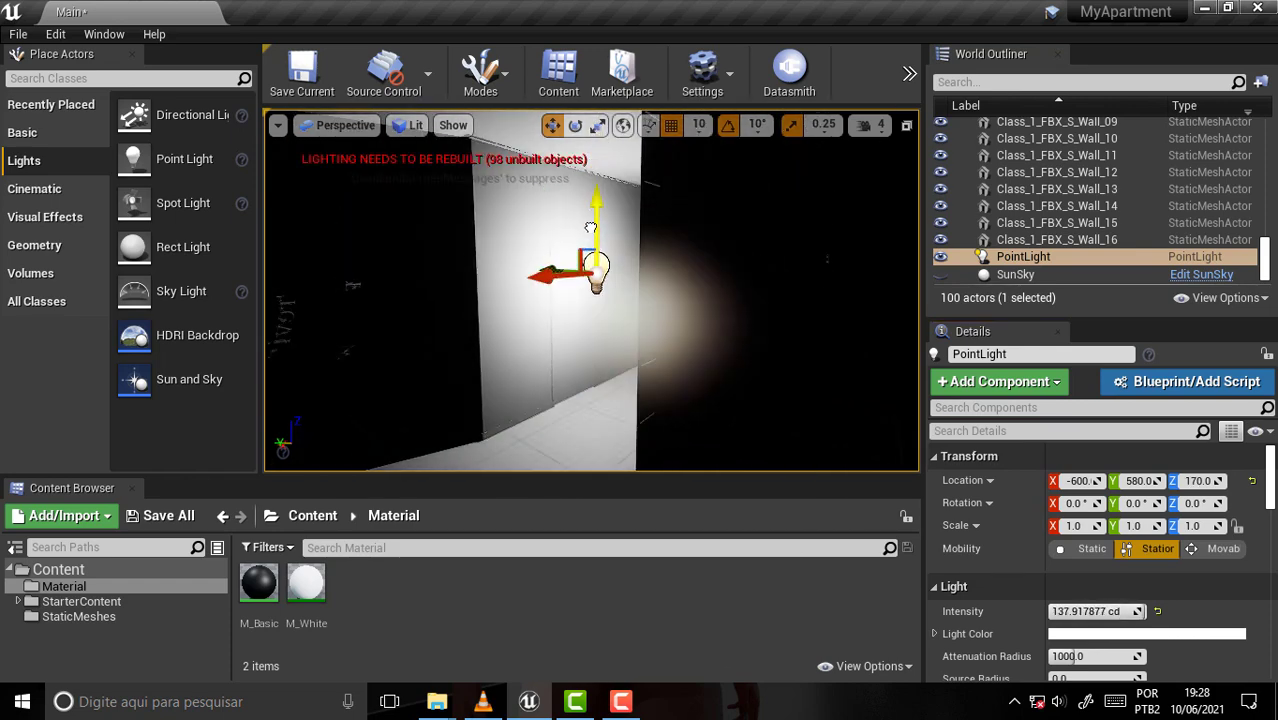
pyautogui.moveTo(180, 249)
pyautogui.mouseDown()
pyautogui.moveTo(567, 277)
pyautogui.moveTo(428, 308)
pyautogui.mouseUp()
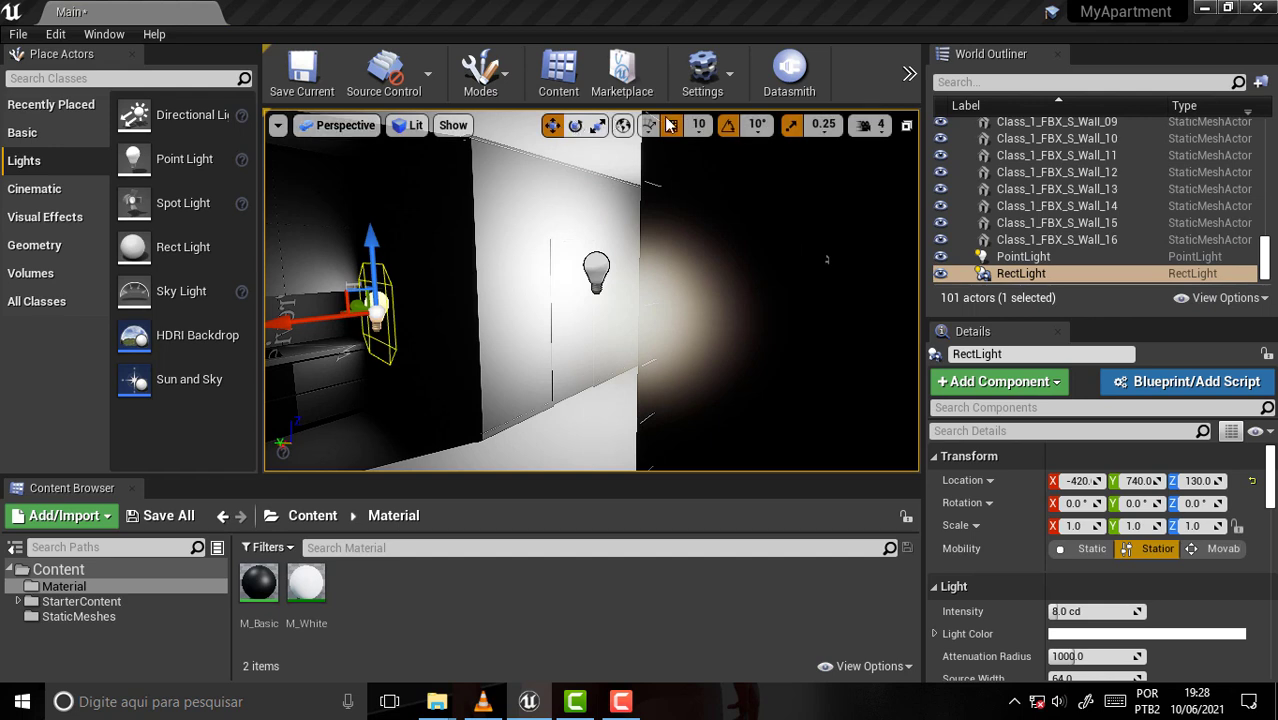
# Step: Rotate the RectLight to face downward and raise it to Z 300
pyautogui.click(575, 125)
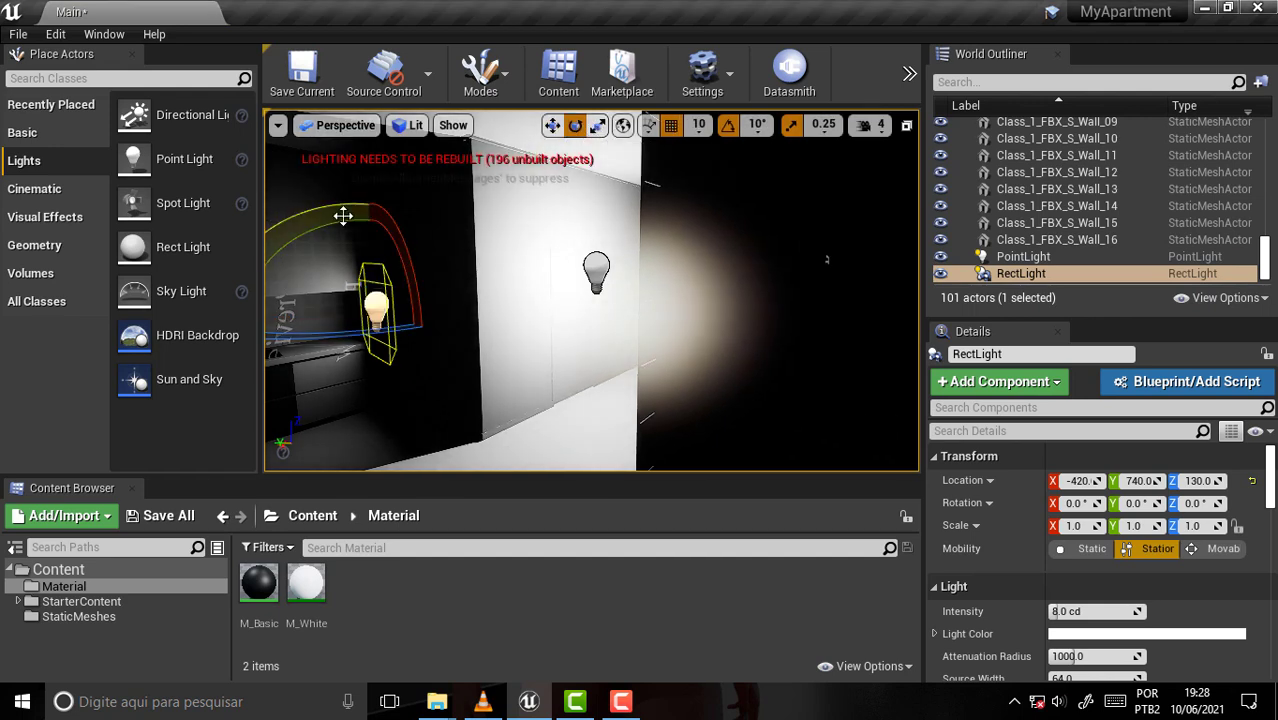
pyautogui.moveTo(343, 216); pyautogui.dragTo(343, 322)
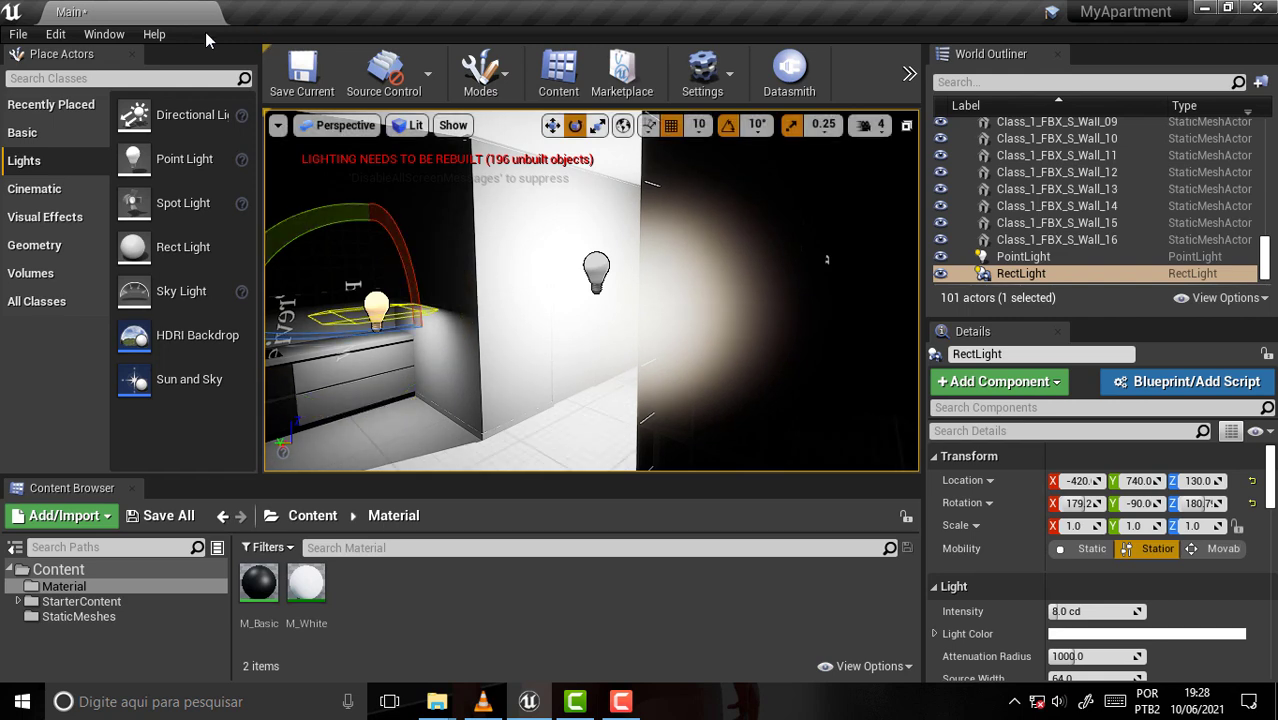
pyautogui.click(553, 127)
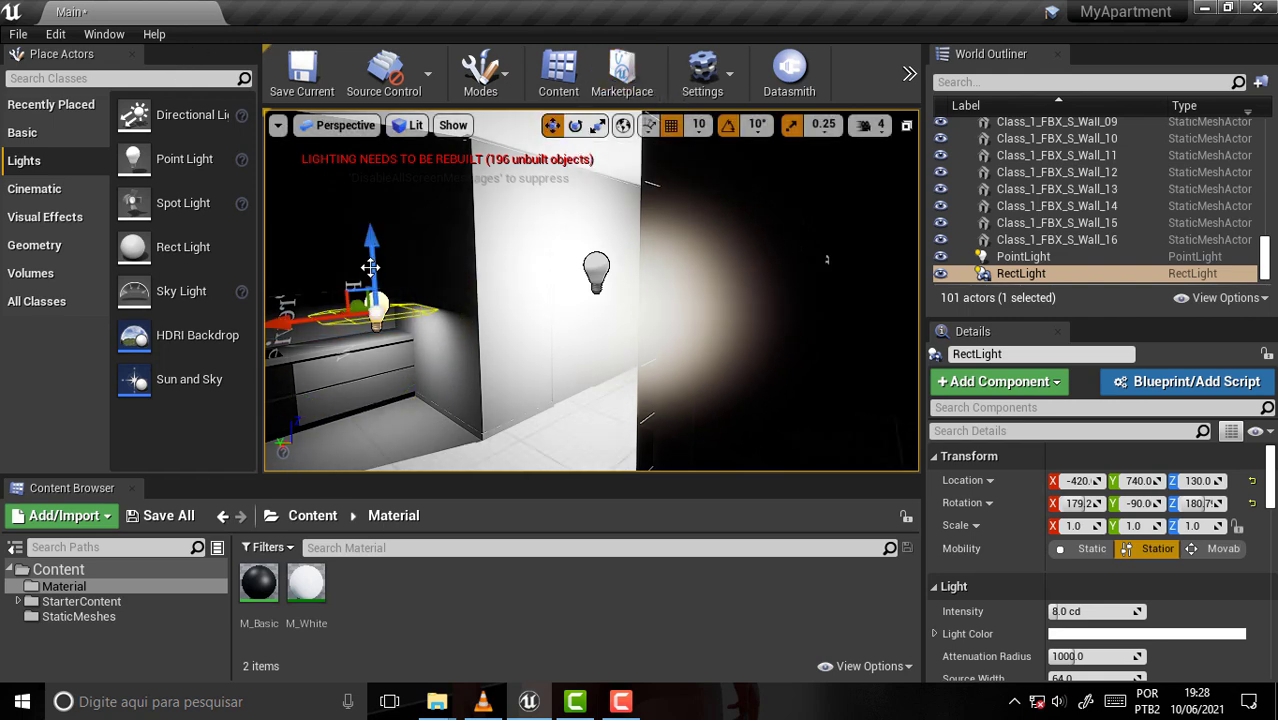
pyautogui.moveTo(372, 305); pyautogui.dragTo(365, 150)
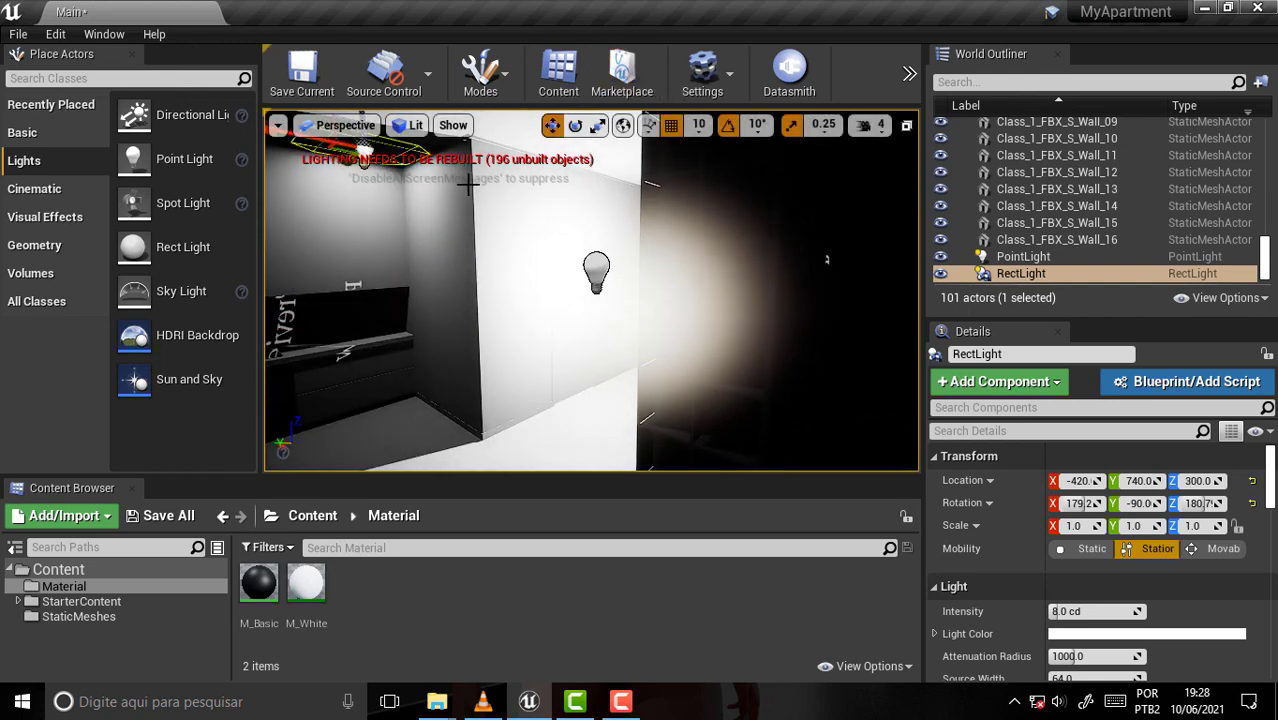
# Step: Delete the PointLight, then select the door Class_1_FBX_S_Door_004
pyautogui.click(596, 272)
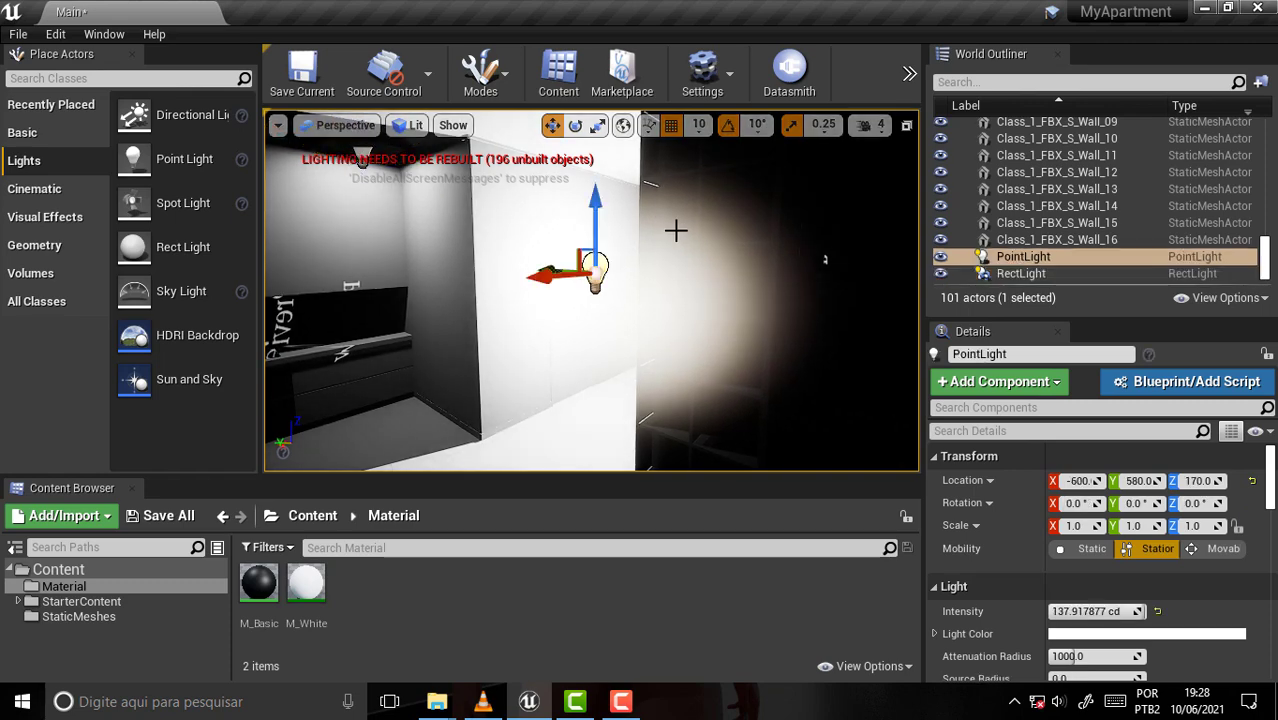
pyautogui.press('Delete')
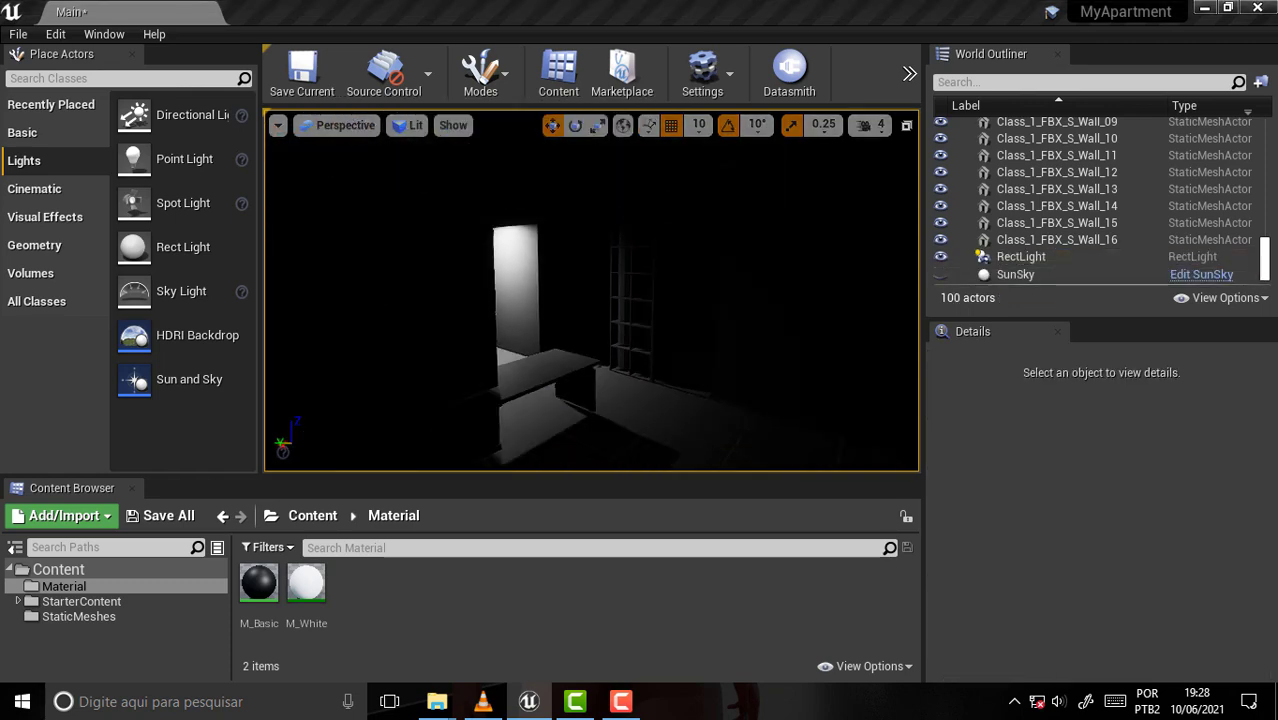
pyautogui.click(652, 300)
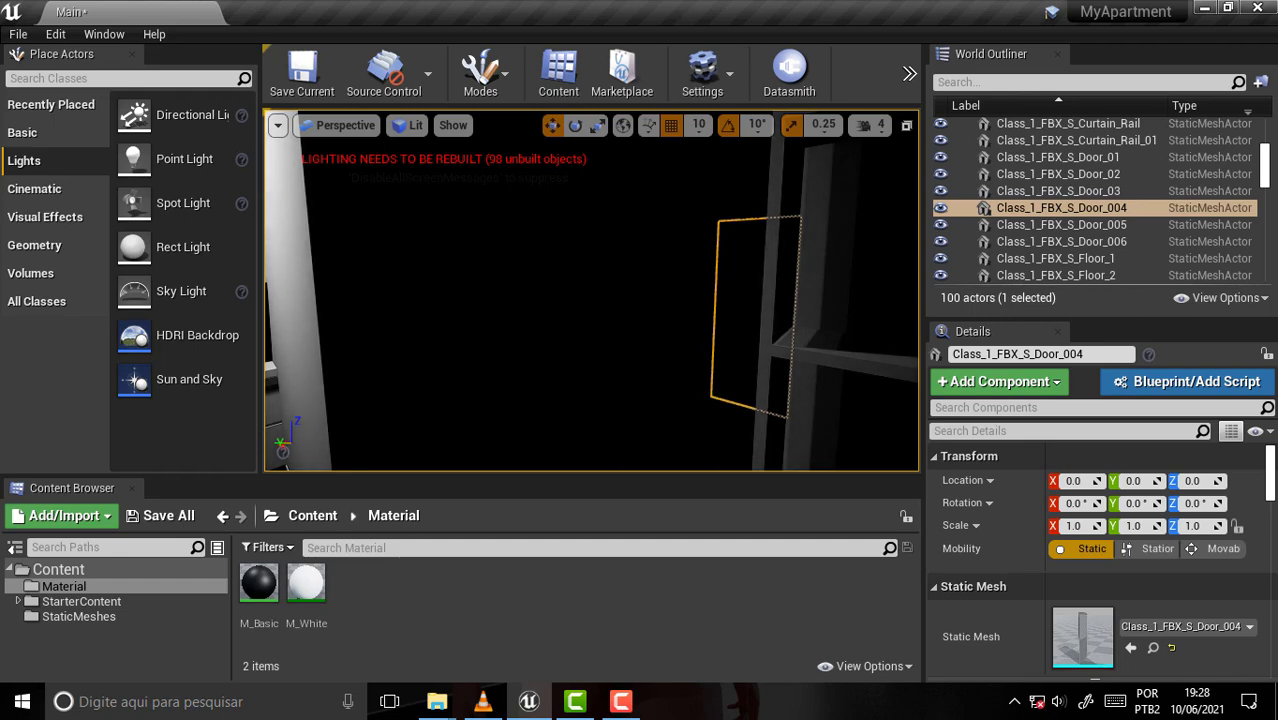
# Step: Select the ceiling RectLight and drag it down to -420, 740, 270
pyautogui.moveTo(652, 300)
pyautogui.mouseDown(button='right')
pyautogui.moveTo(520, 300)
pyautogui.moveTo(660, 301)
pyautogui.mouseUp(button='right')
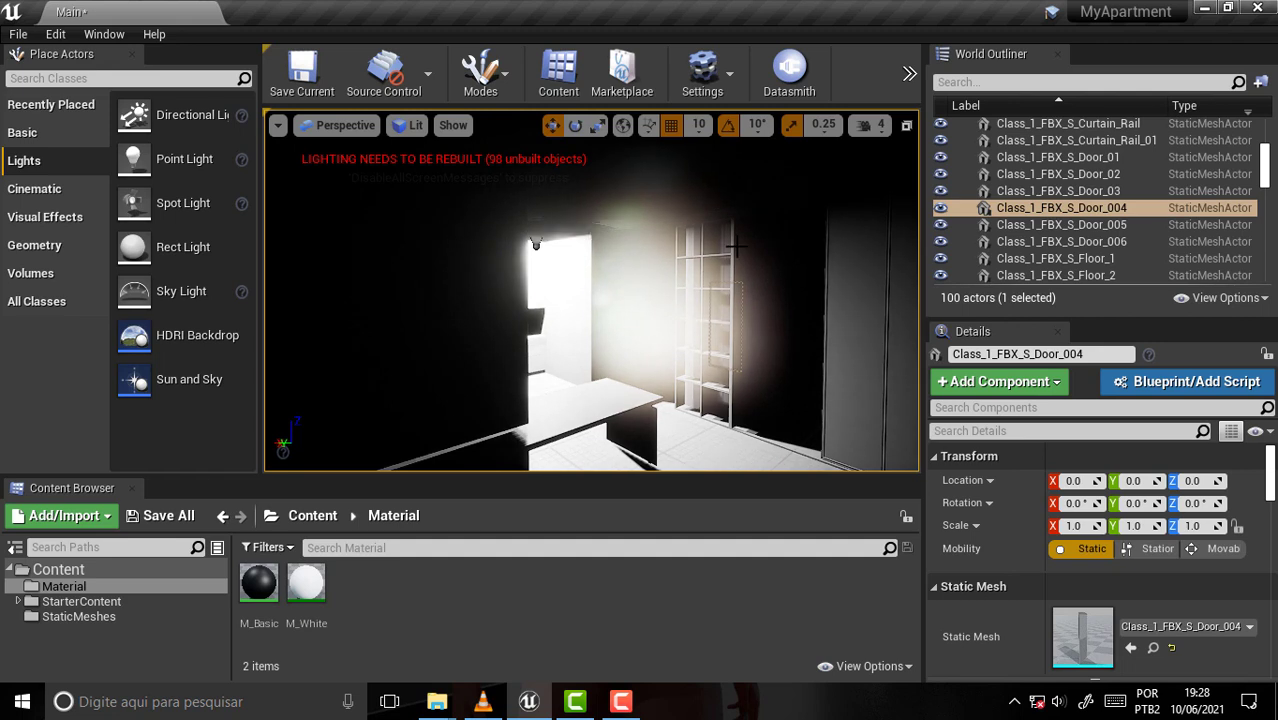
pyautogui.click(565, 245)
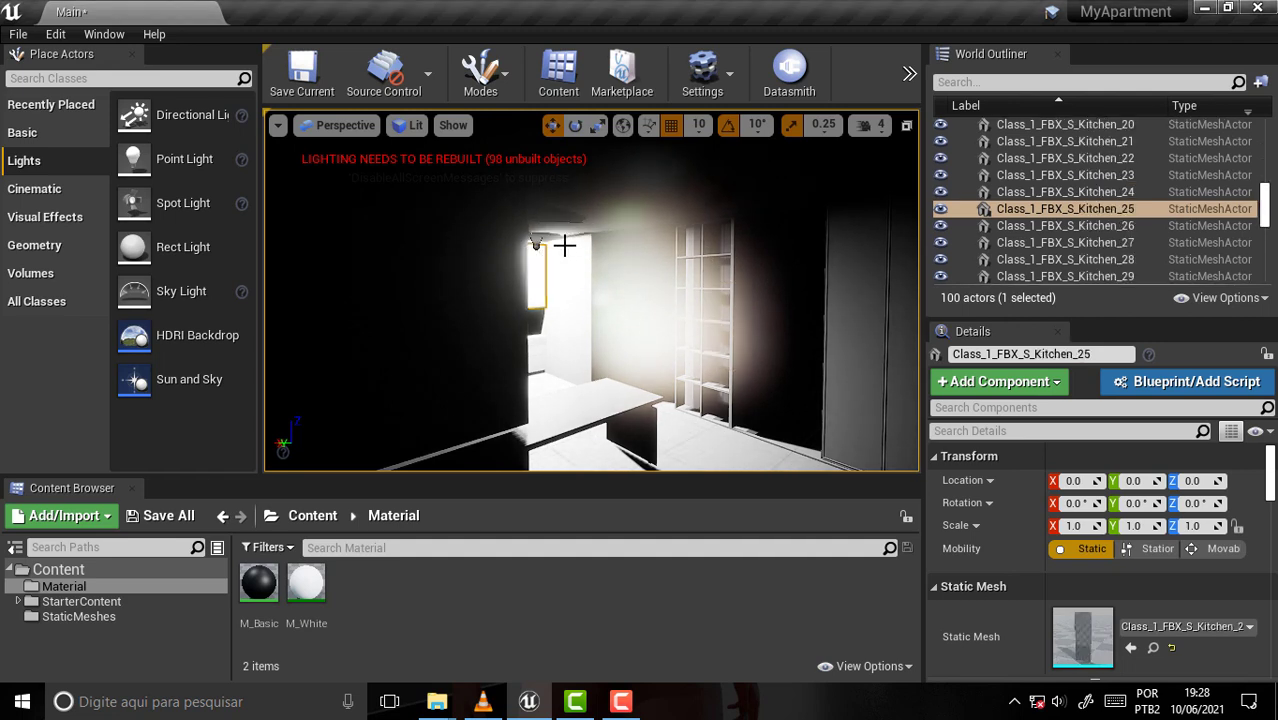
pyautogui.click(590, 218)
pyautogui.click(536, 241)
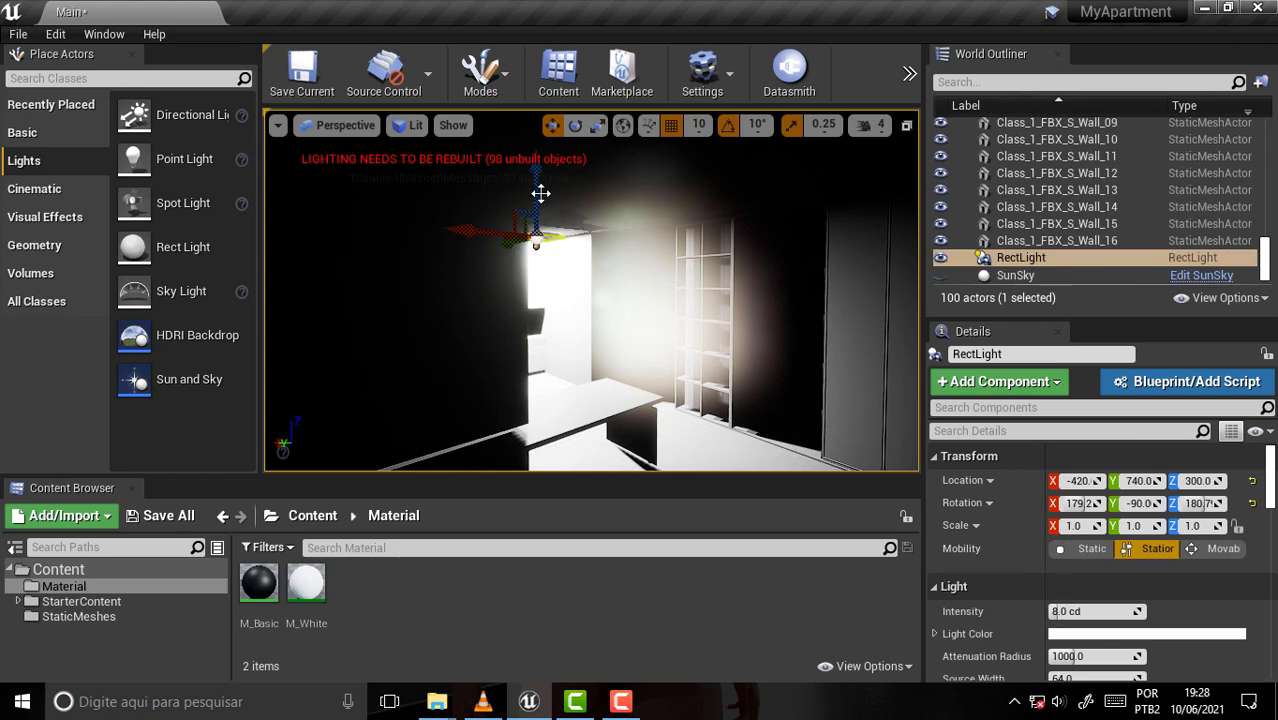
pyautogui.moveTo(540, 193); pyautogui.dragTo(657, 314)
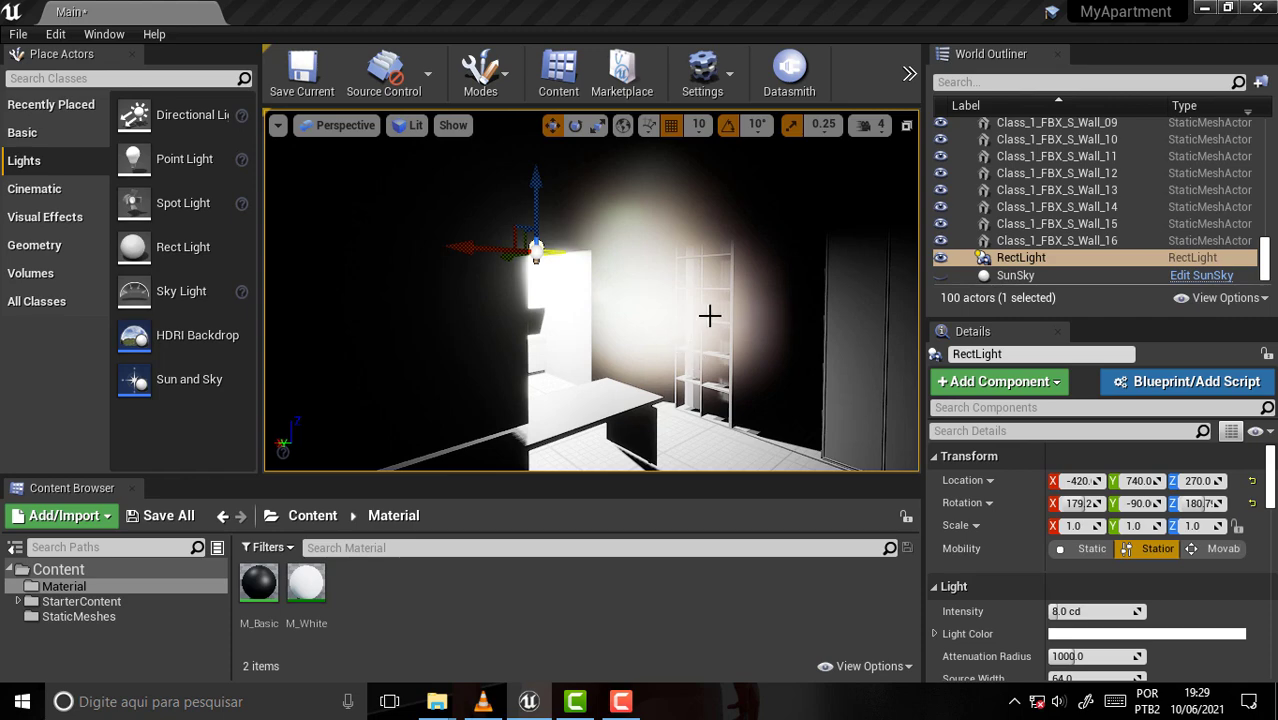
pyautogui.moveTo(709, 316); pyautogui.dragTo(658, 307, button='right')
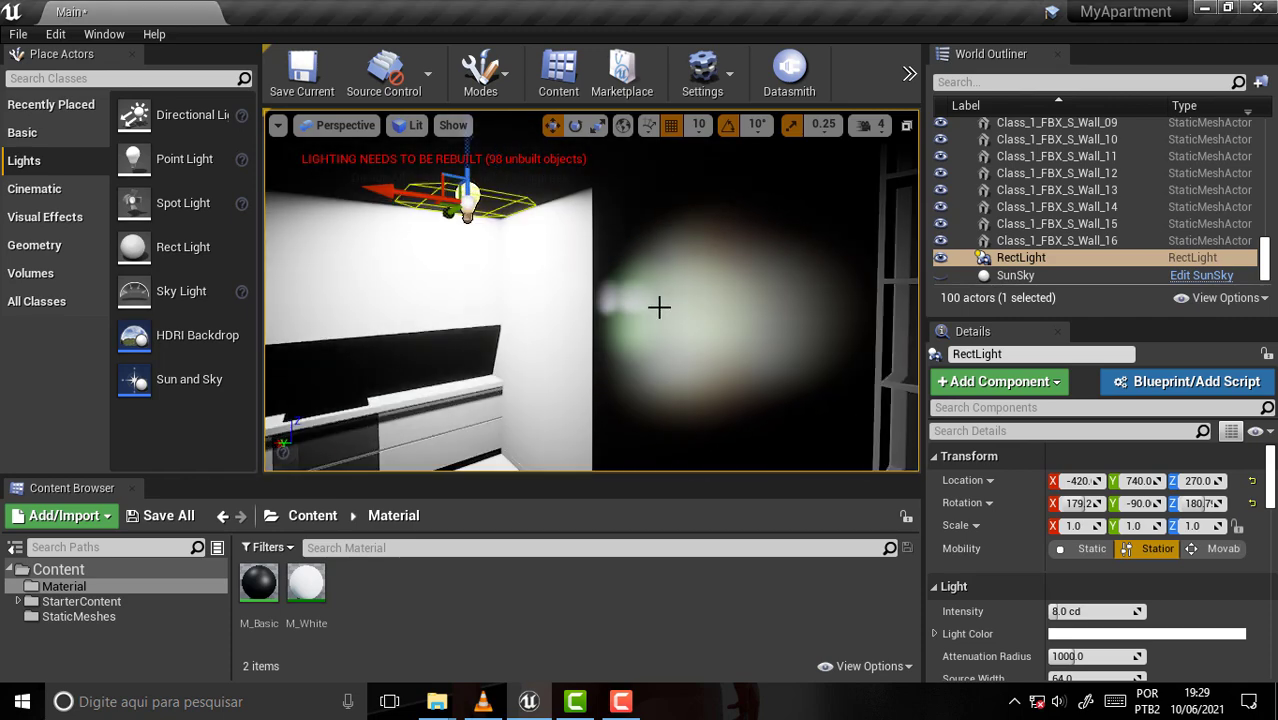
pyautogui.moveTo(658, 307)
pyautogui.mouseDown(button='right')
pyautogui.moveTo(640, 320)
pyautogui.moveTo(615, 215)
pyautogui.mouseUp(button='right')
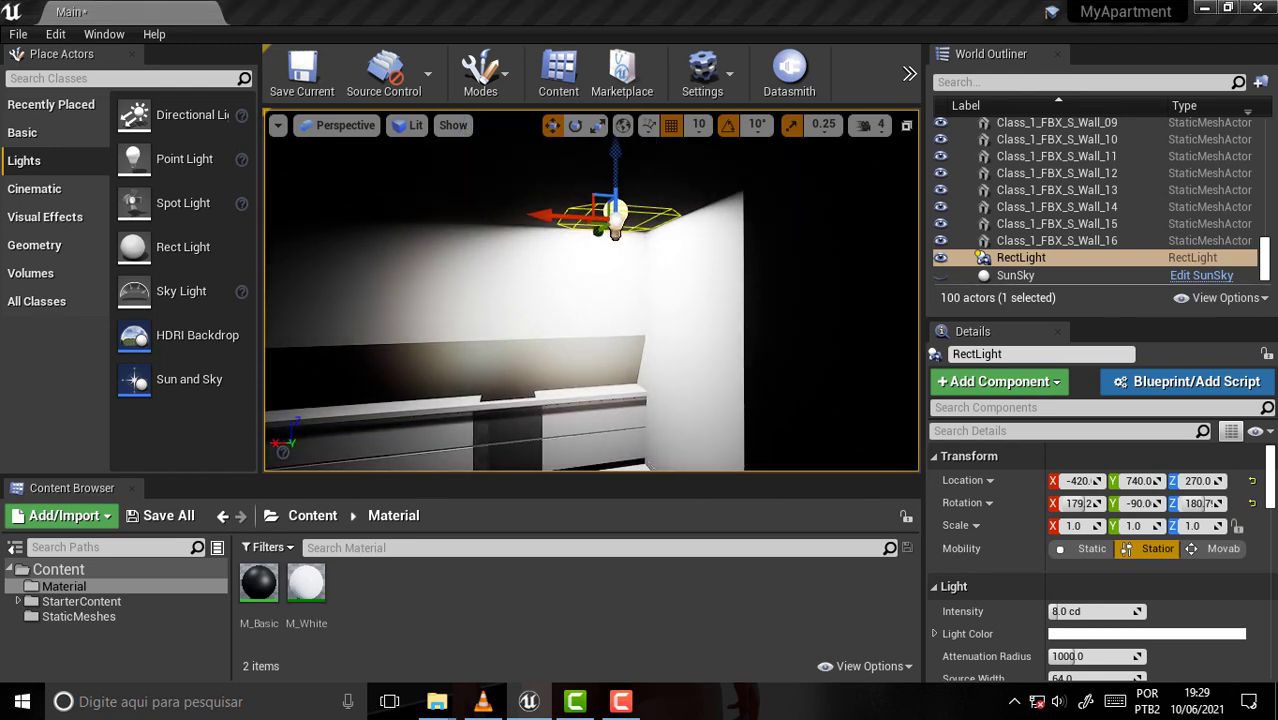
pyautogui.click(622, 702)
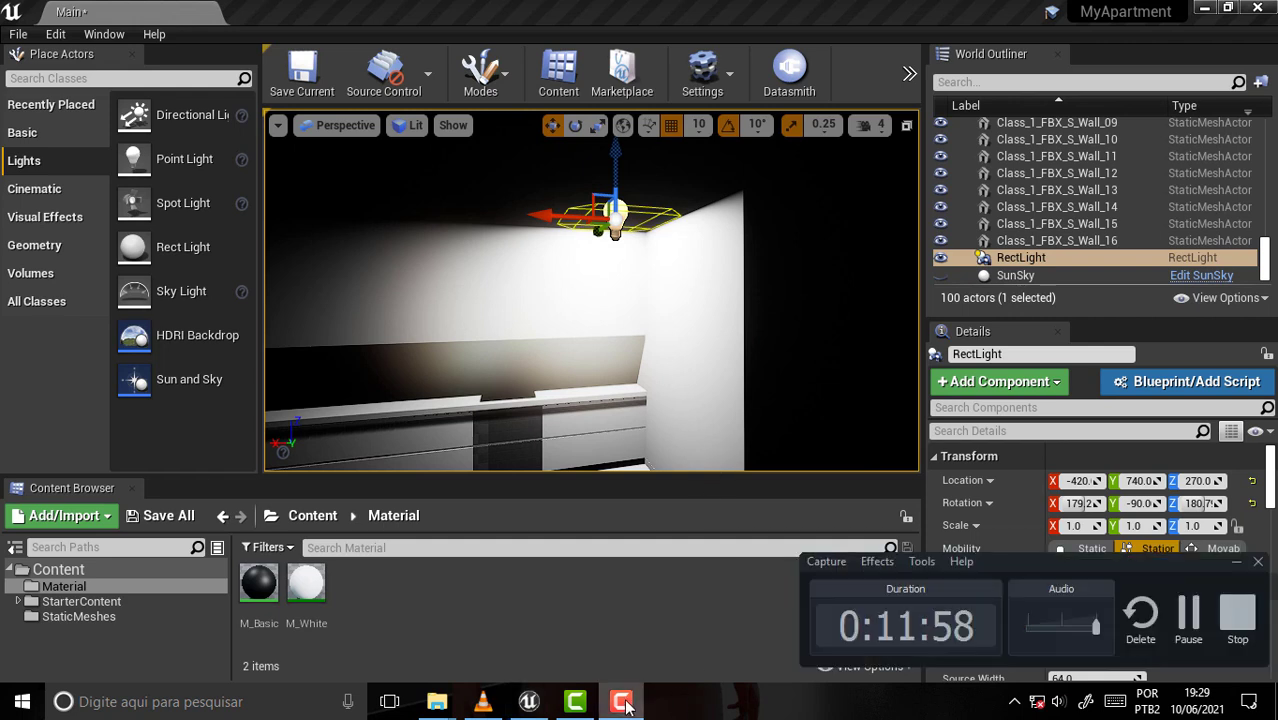
pyautogui.click(622, 702)
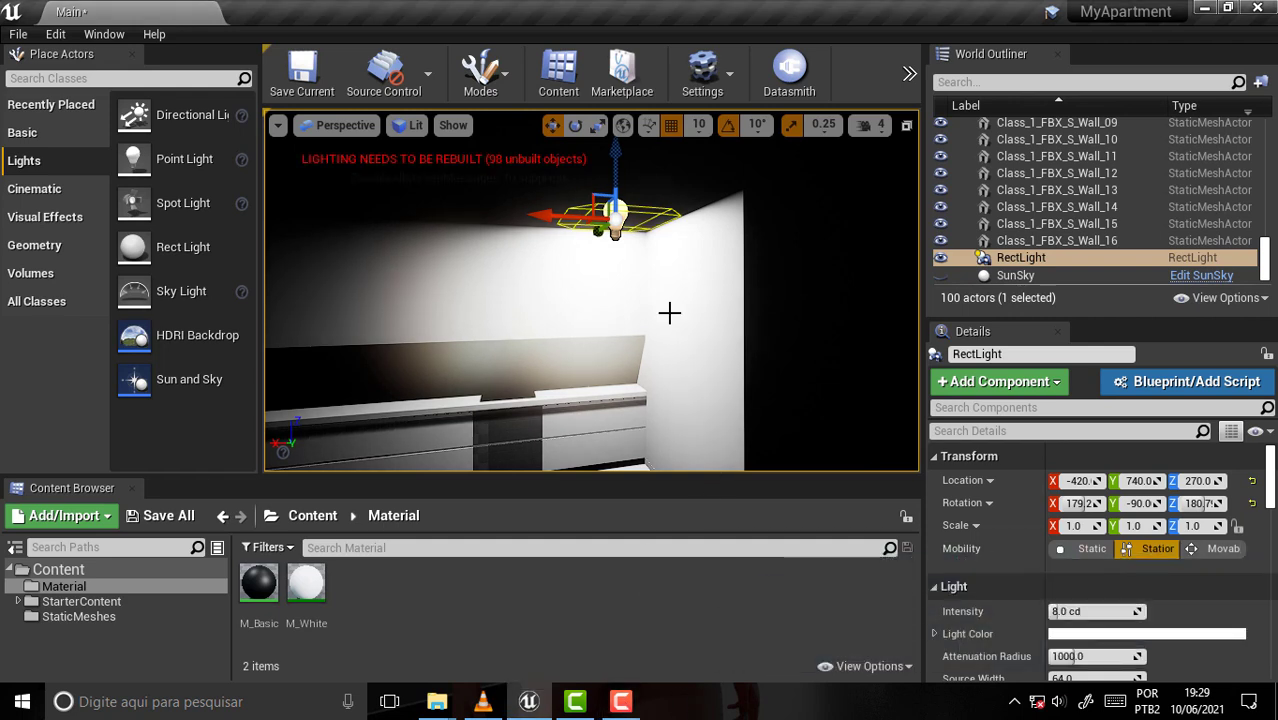